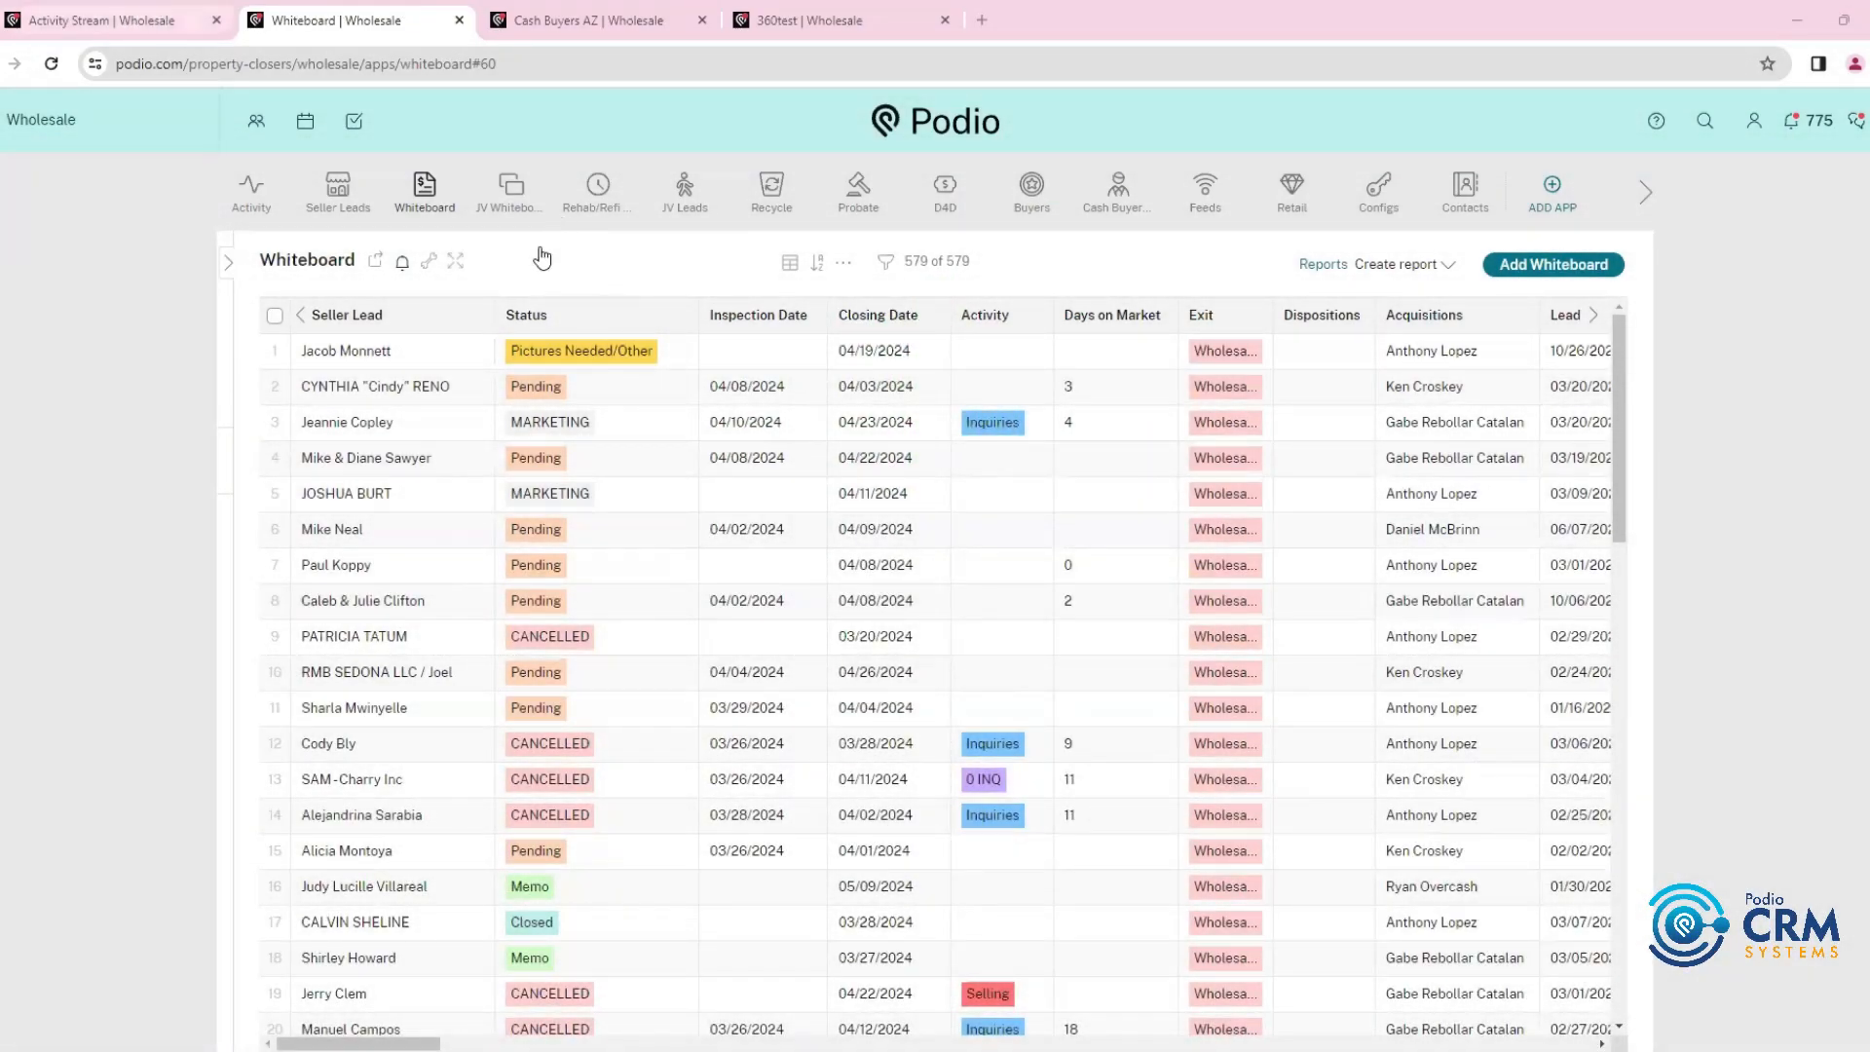
# Look over the Wholesale activity stream, the Whiteboard list and the Cash Buyers AZ list
pyautogui.hotkey('ctrl', 'shift', 'Tab')
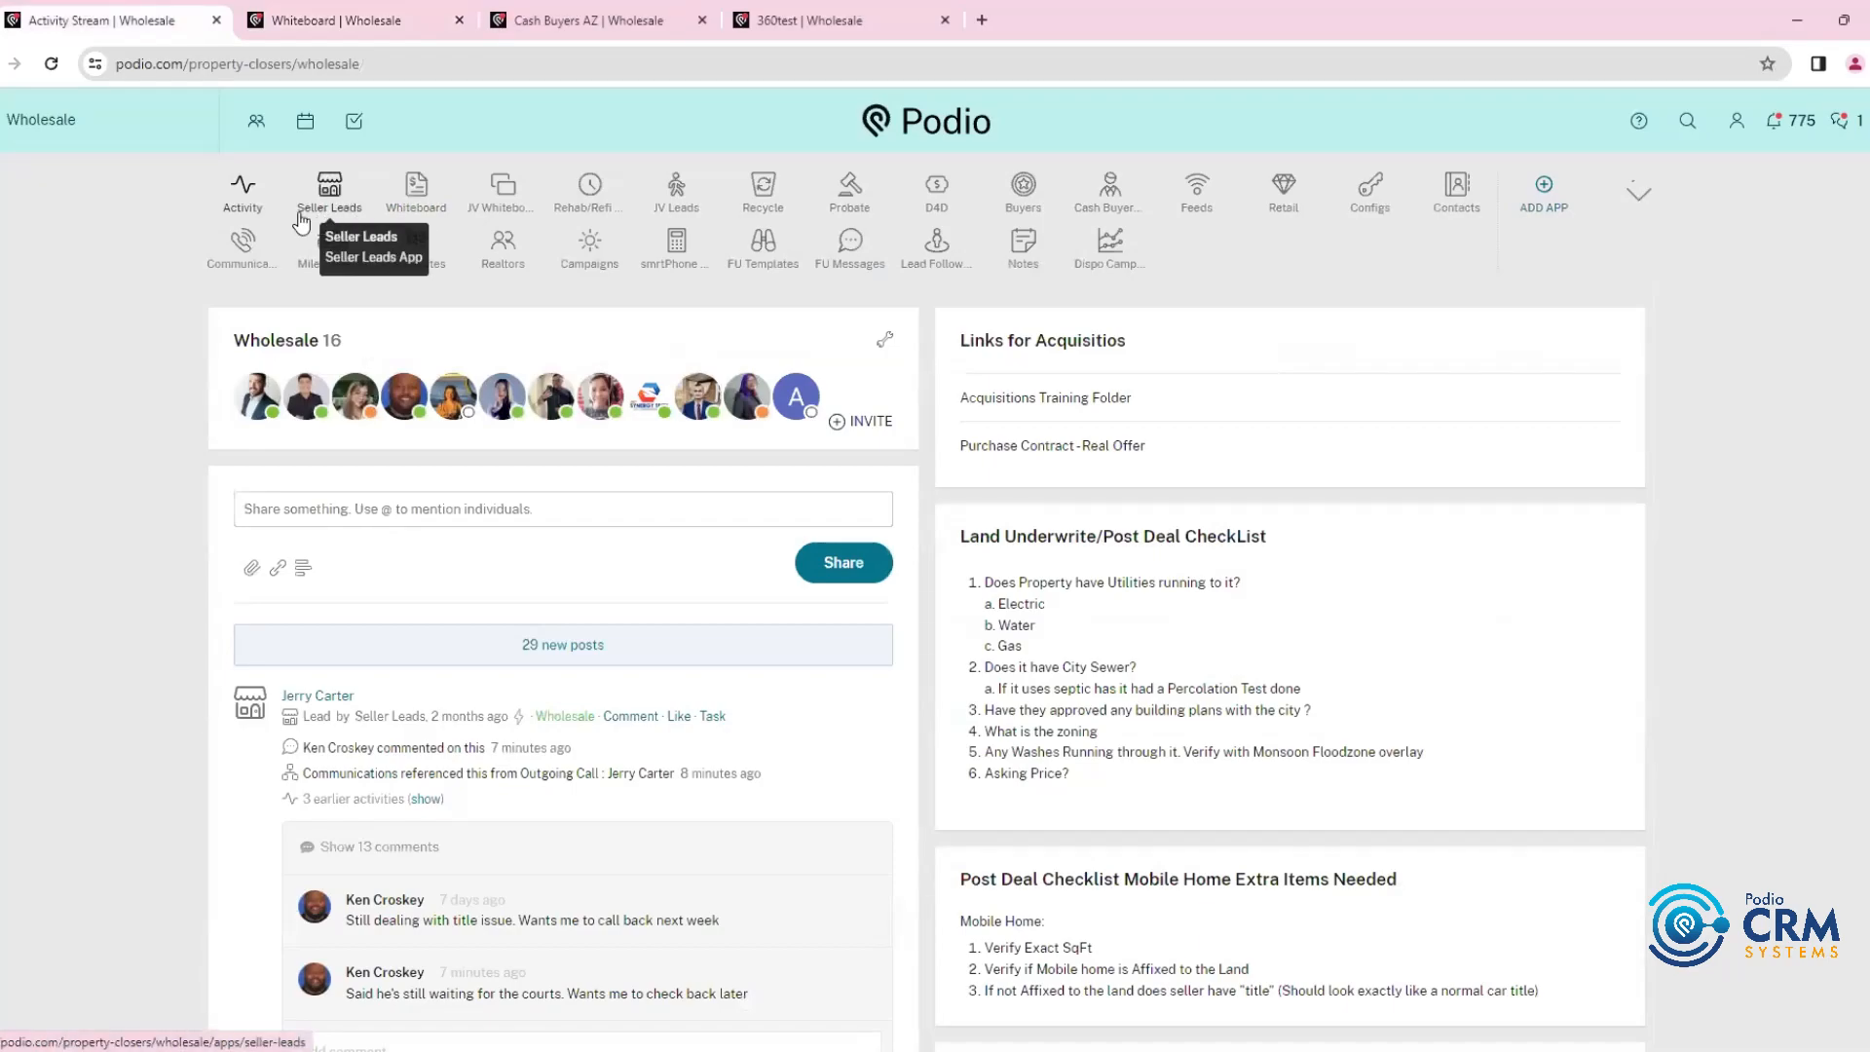
pyautogui.click(393, 178)
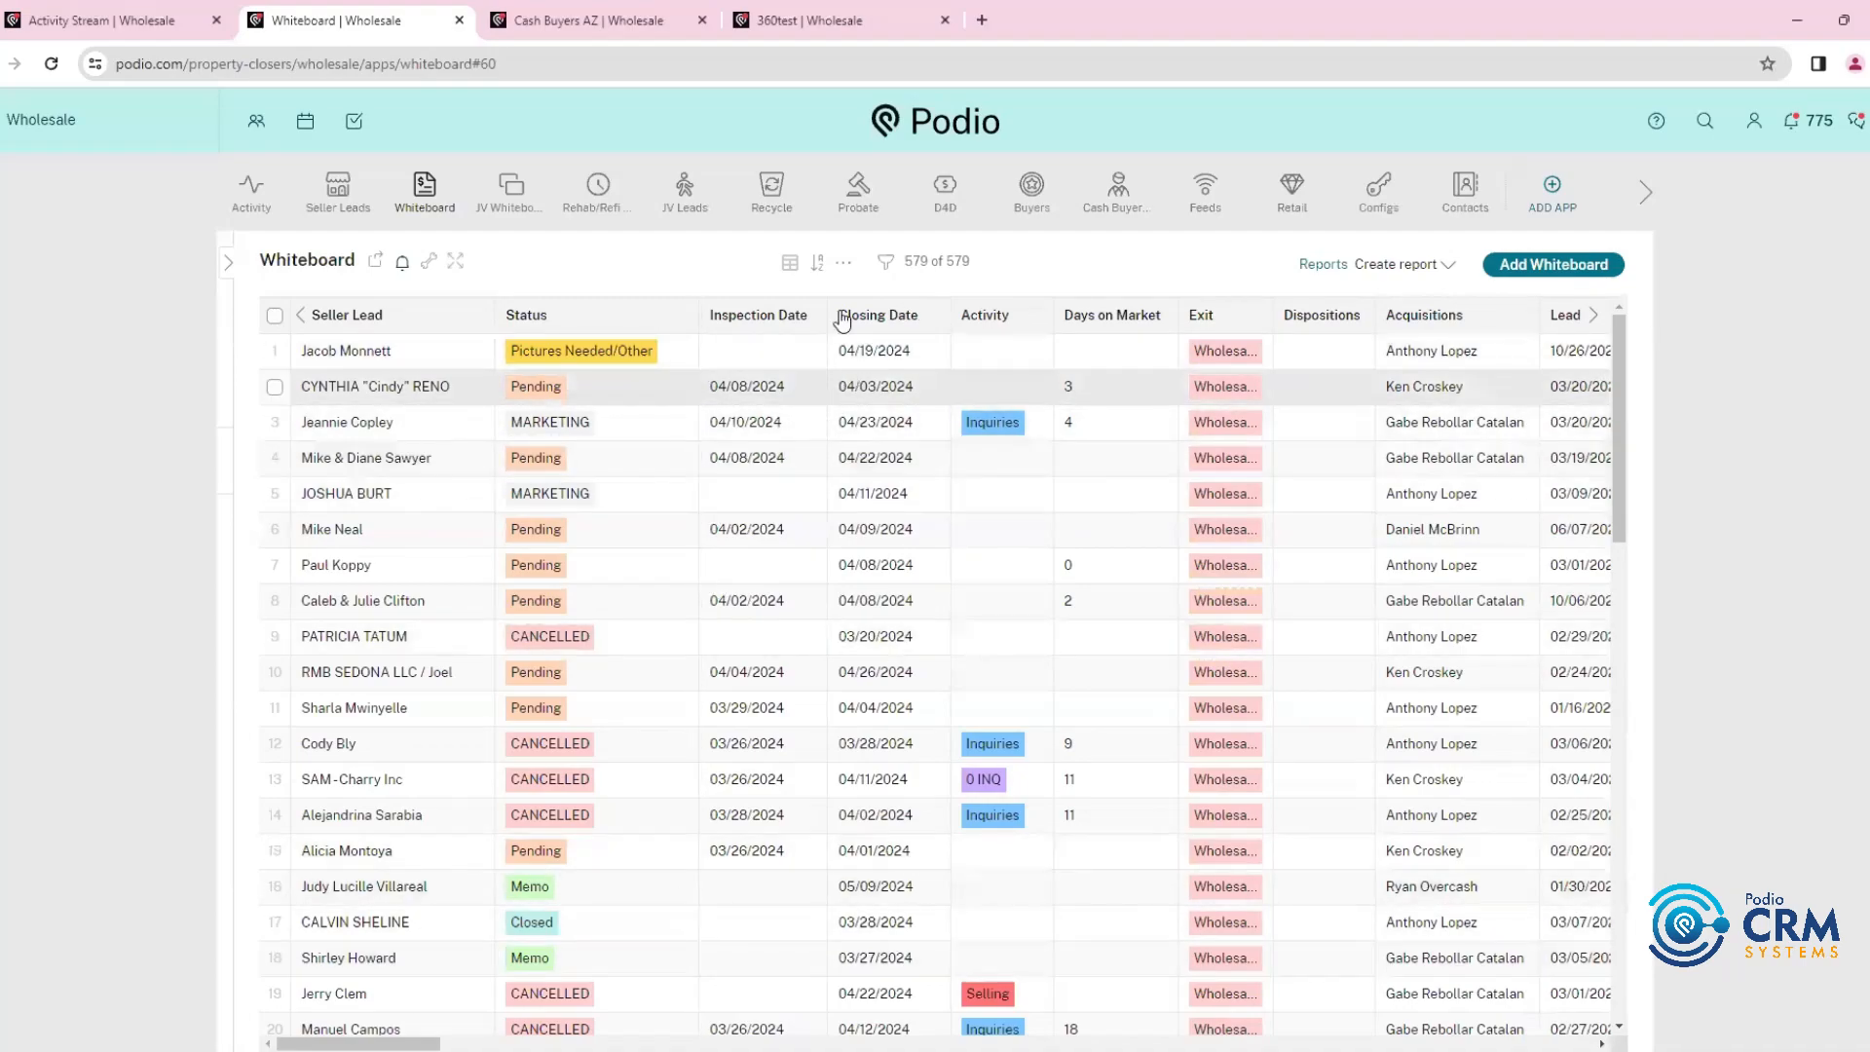
pyautogui.click(590, 27)
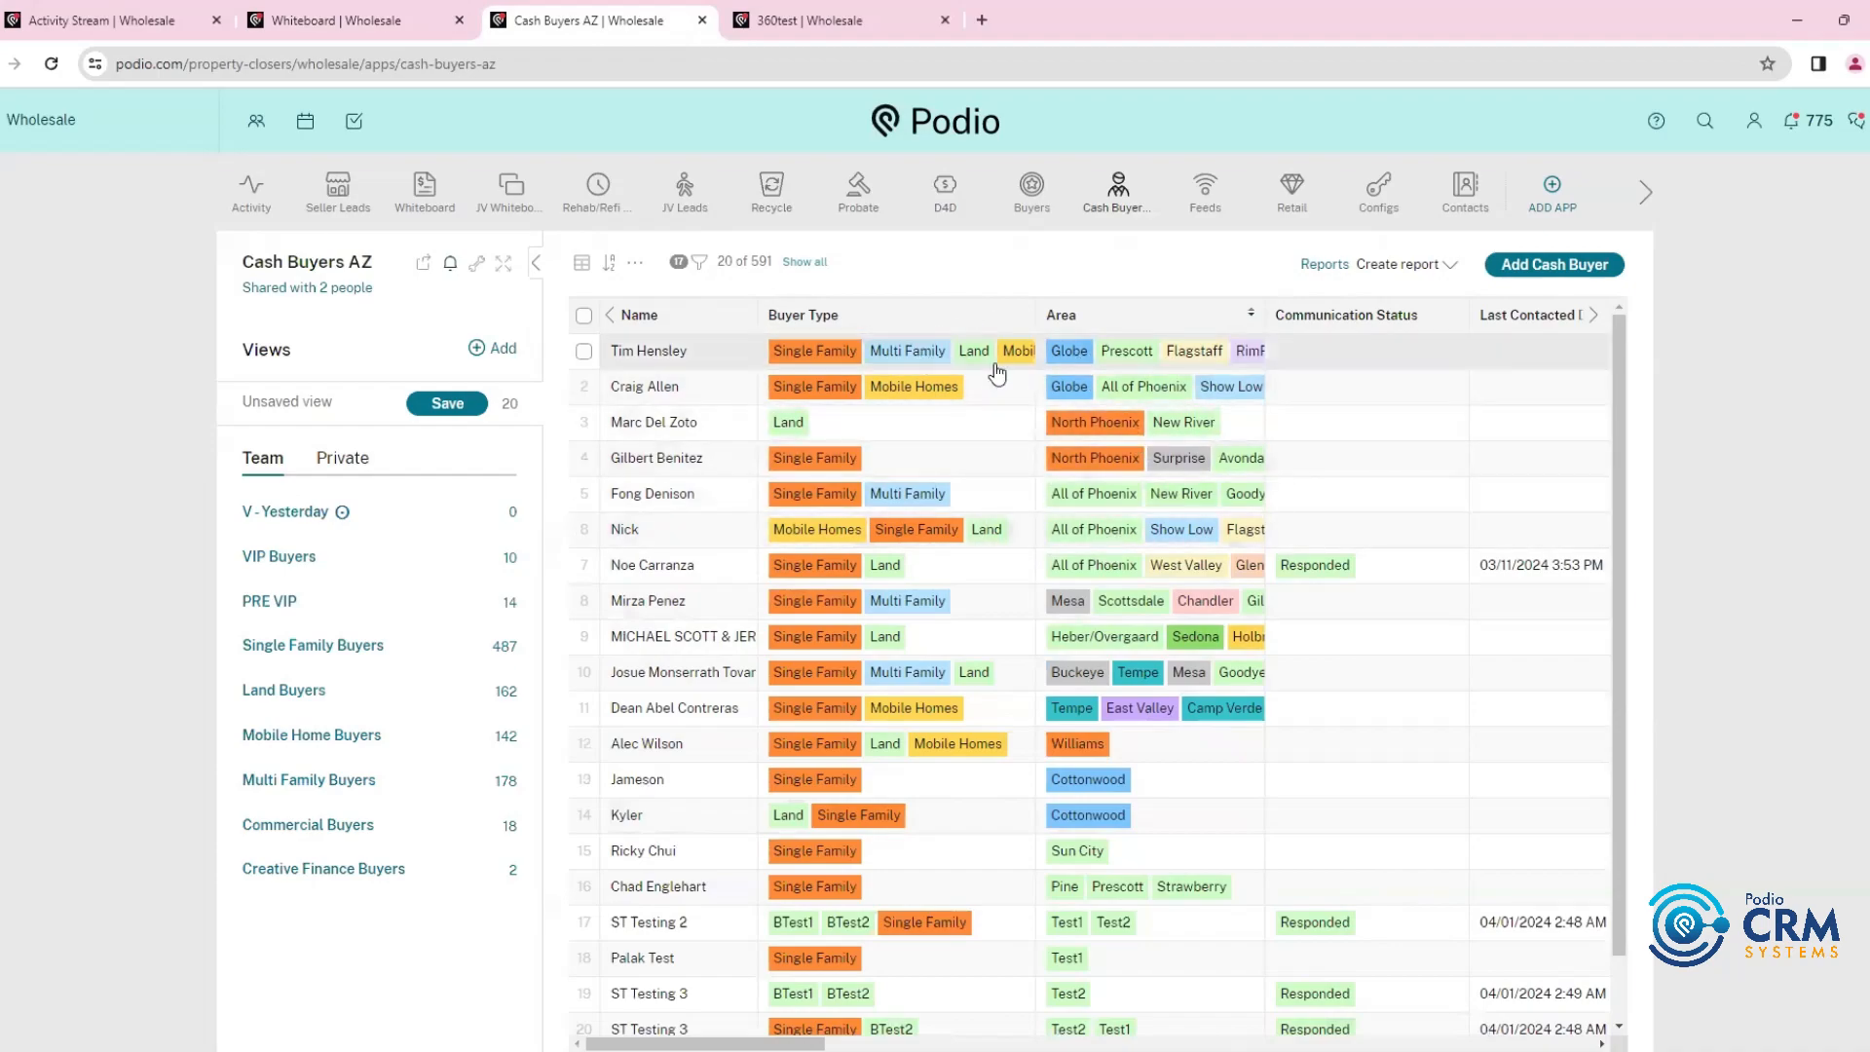
# Open the 360ST Testing campaign from the Dispo Campaigns list and reload its page
pyautogui.click(793, 21)
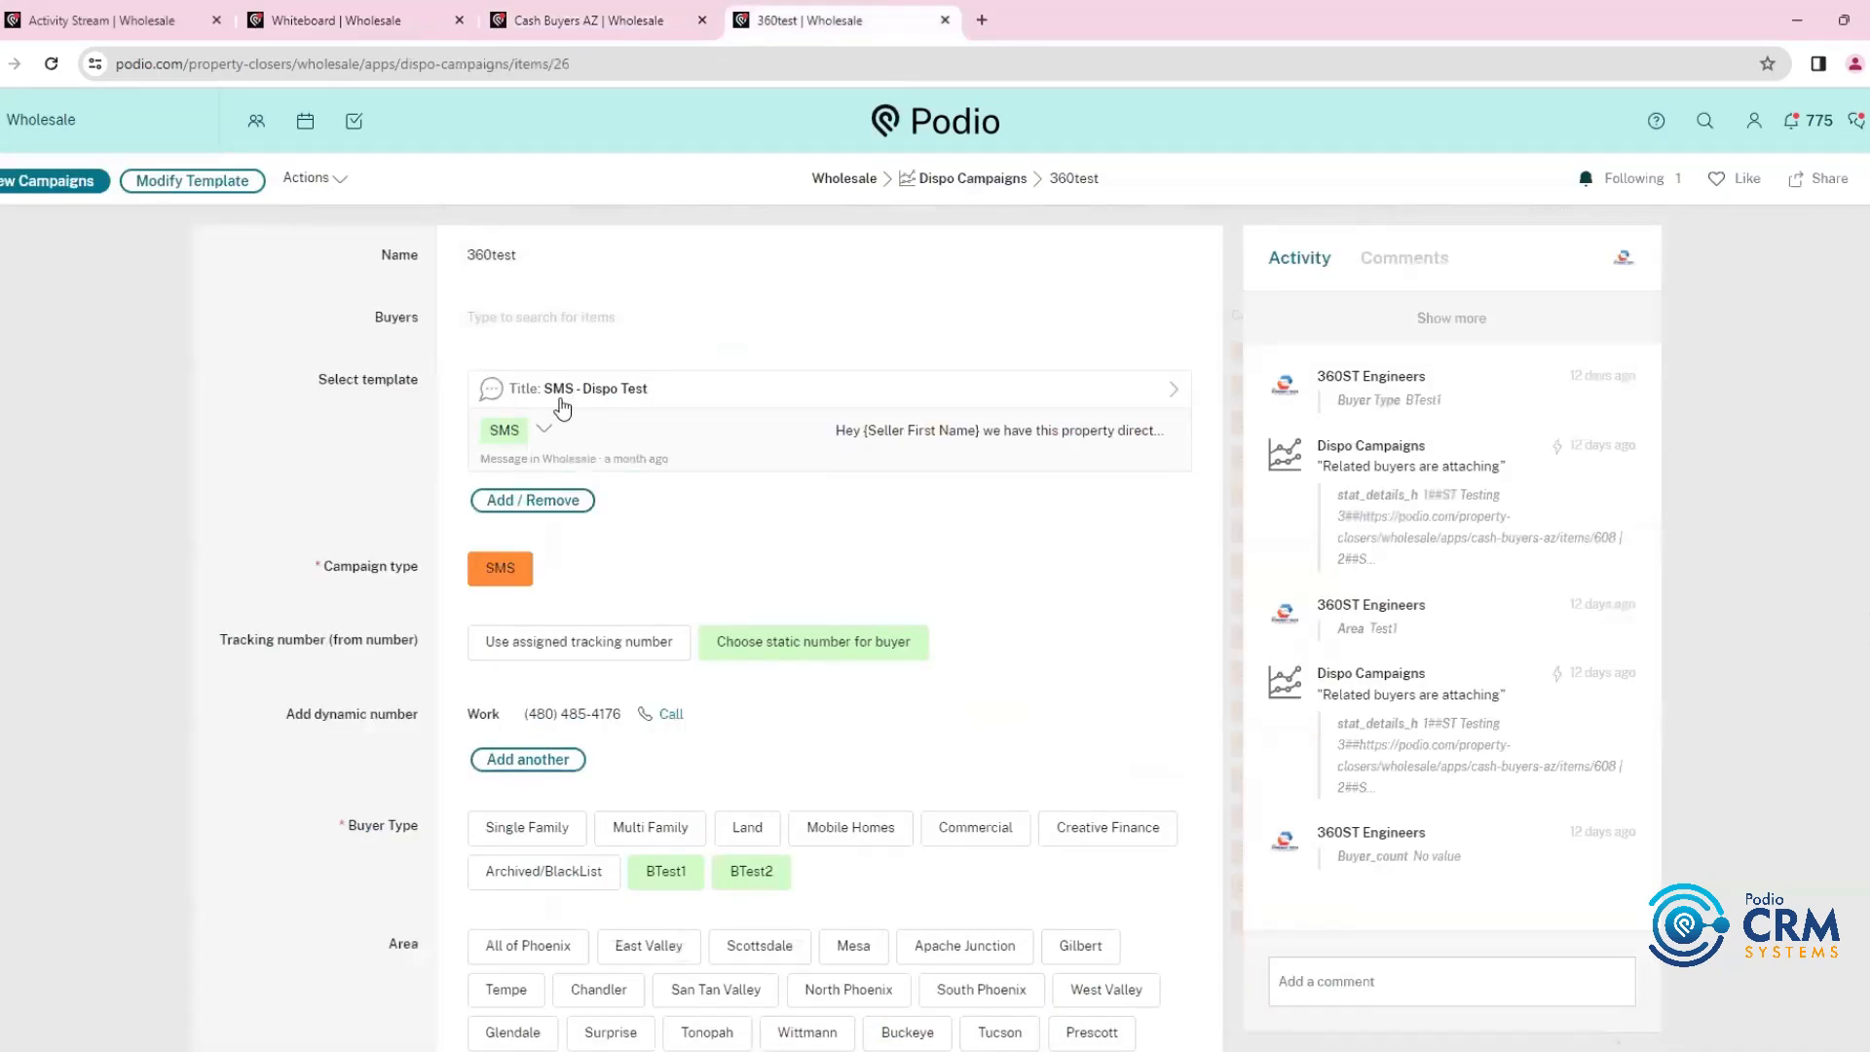
pyautogui.click(144, 303)
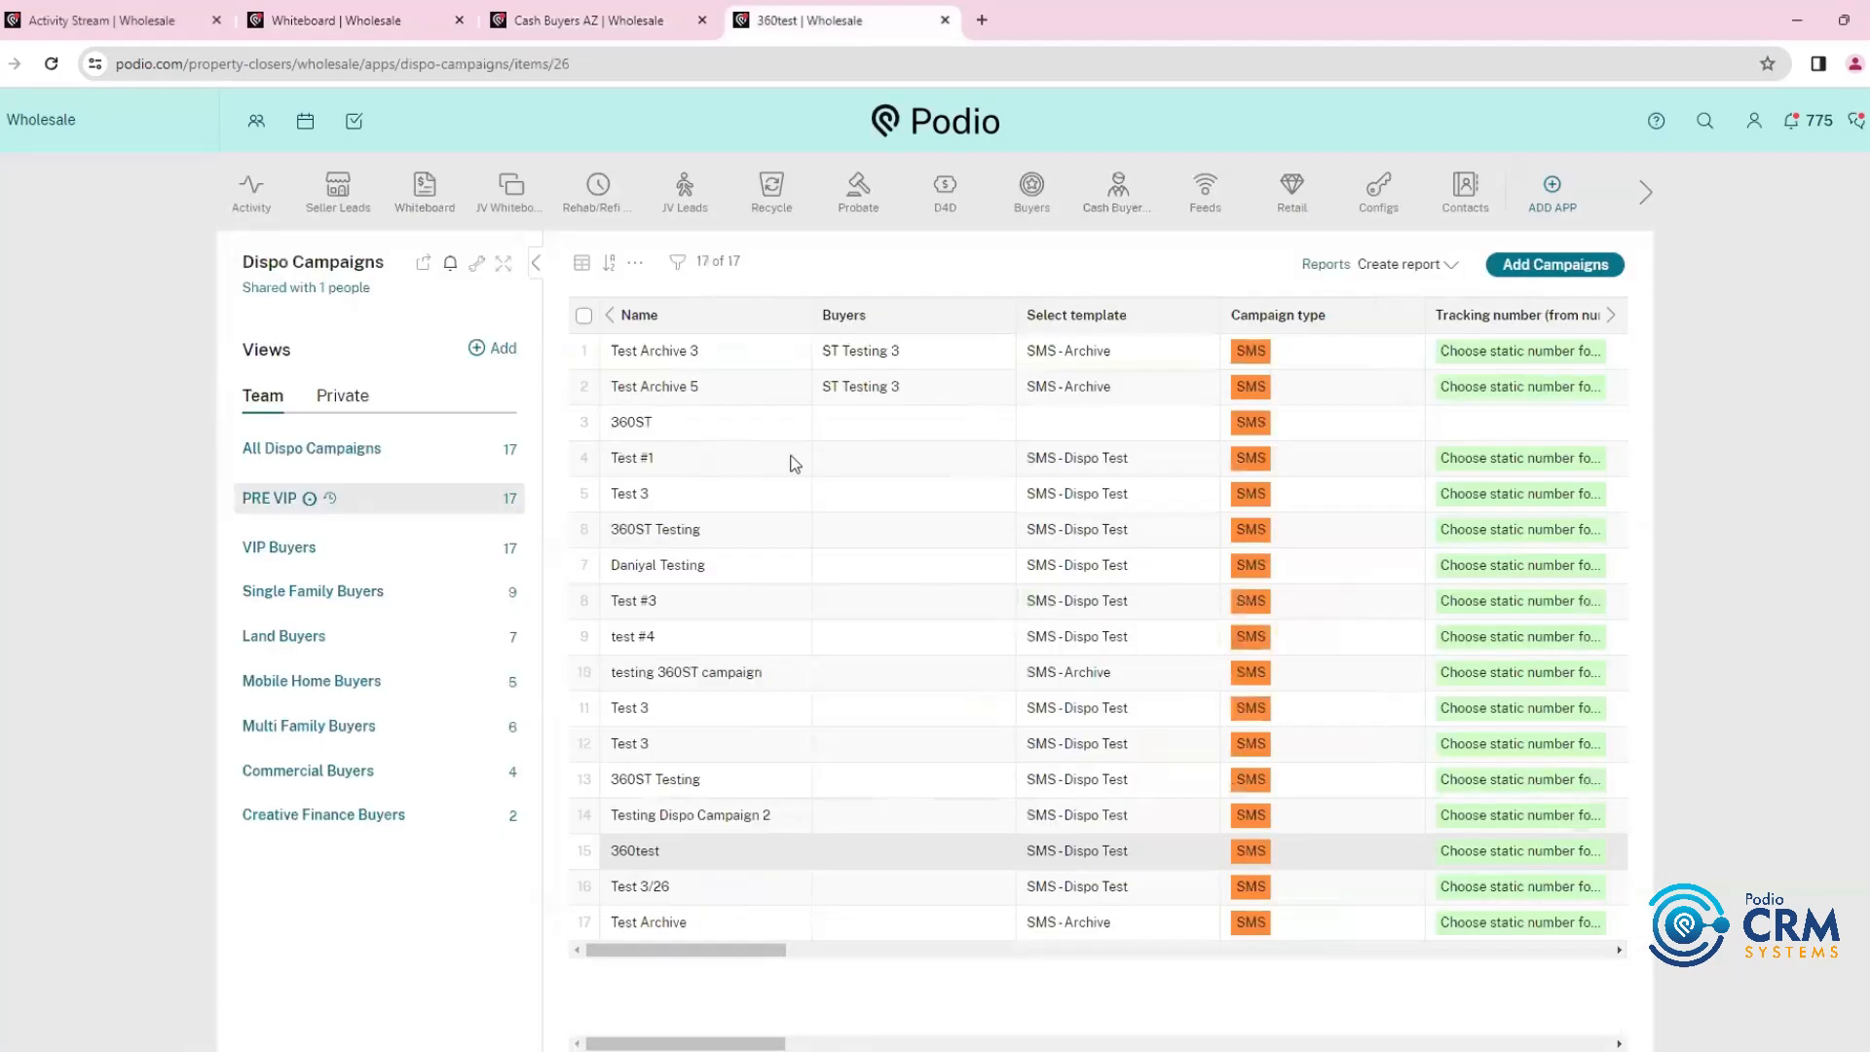
pyautogui.click(682, 782)
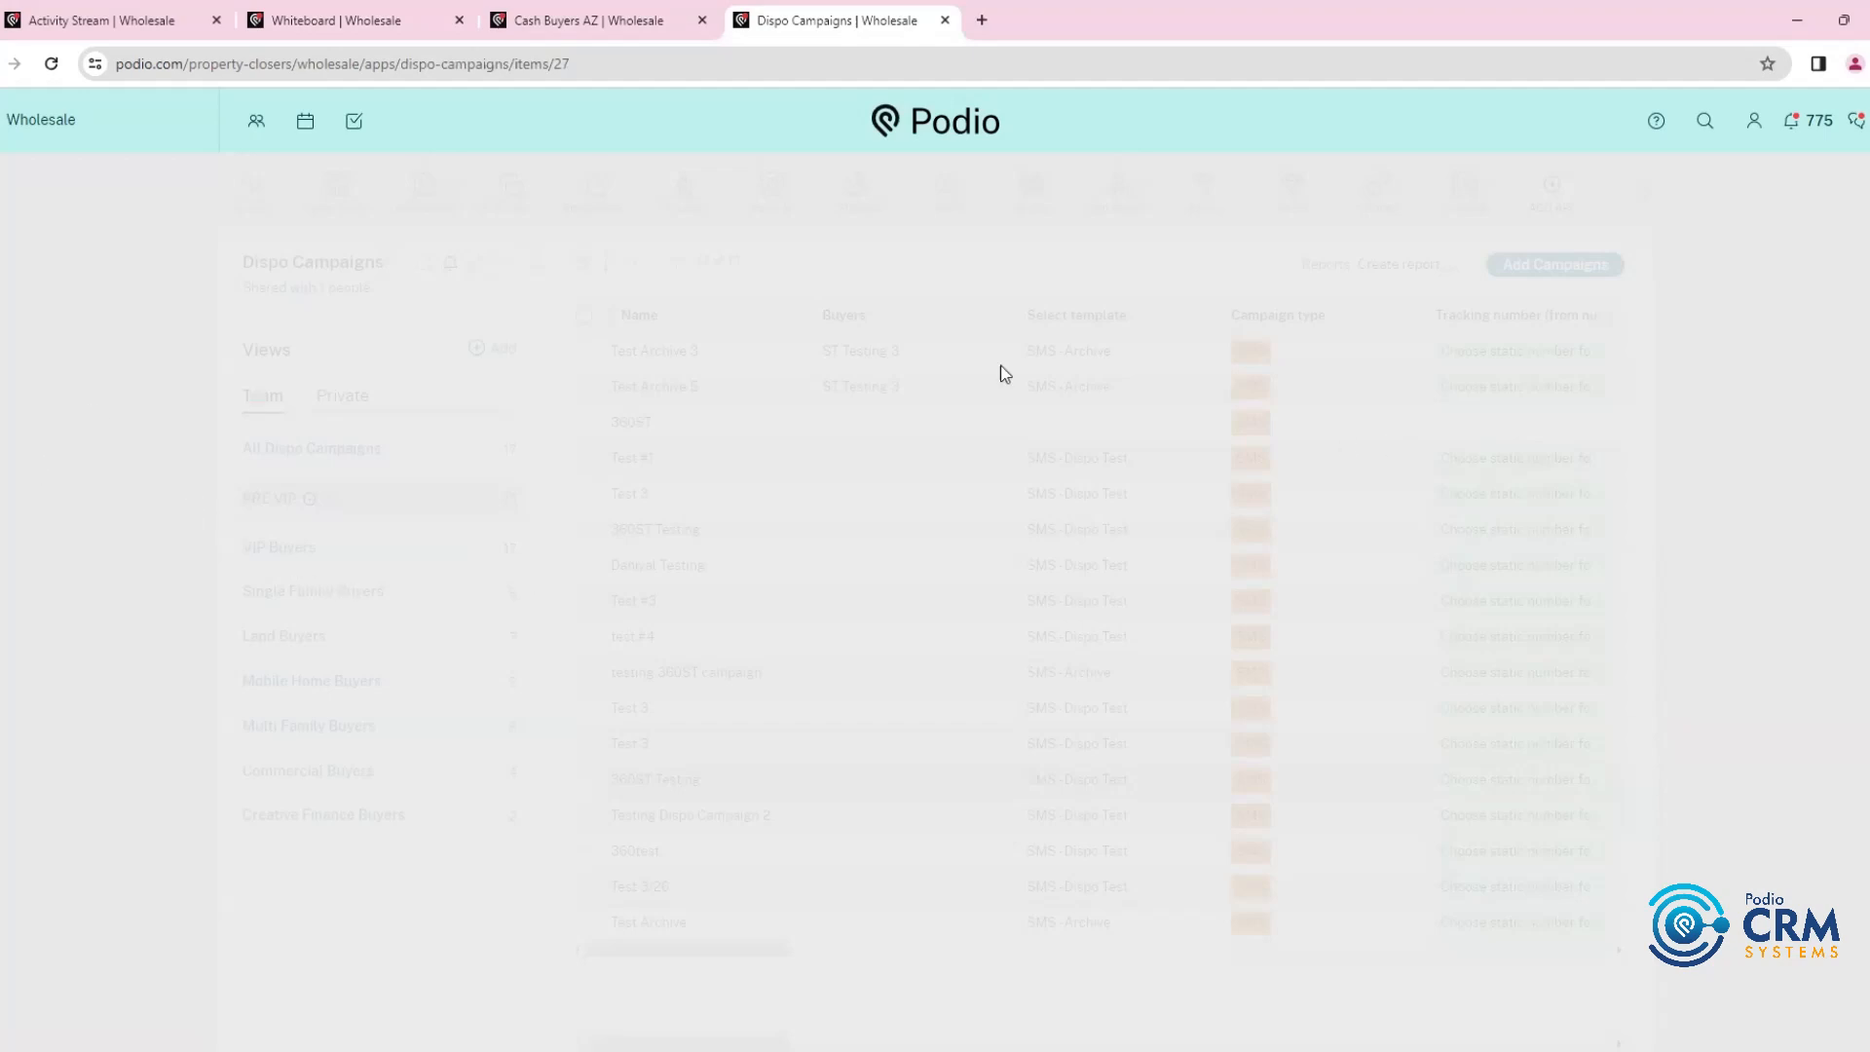
pyautogui.click(51, 64)
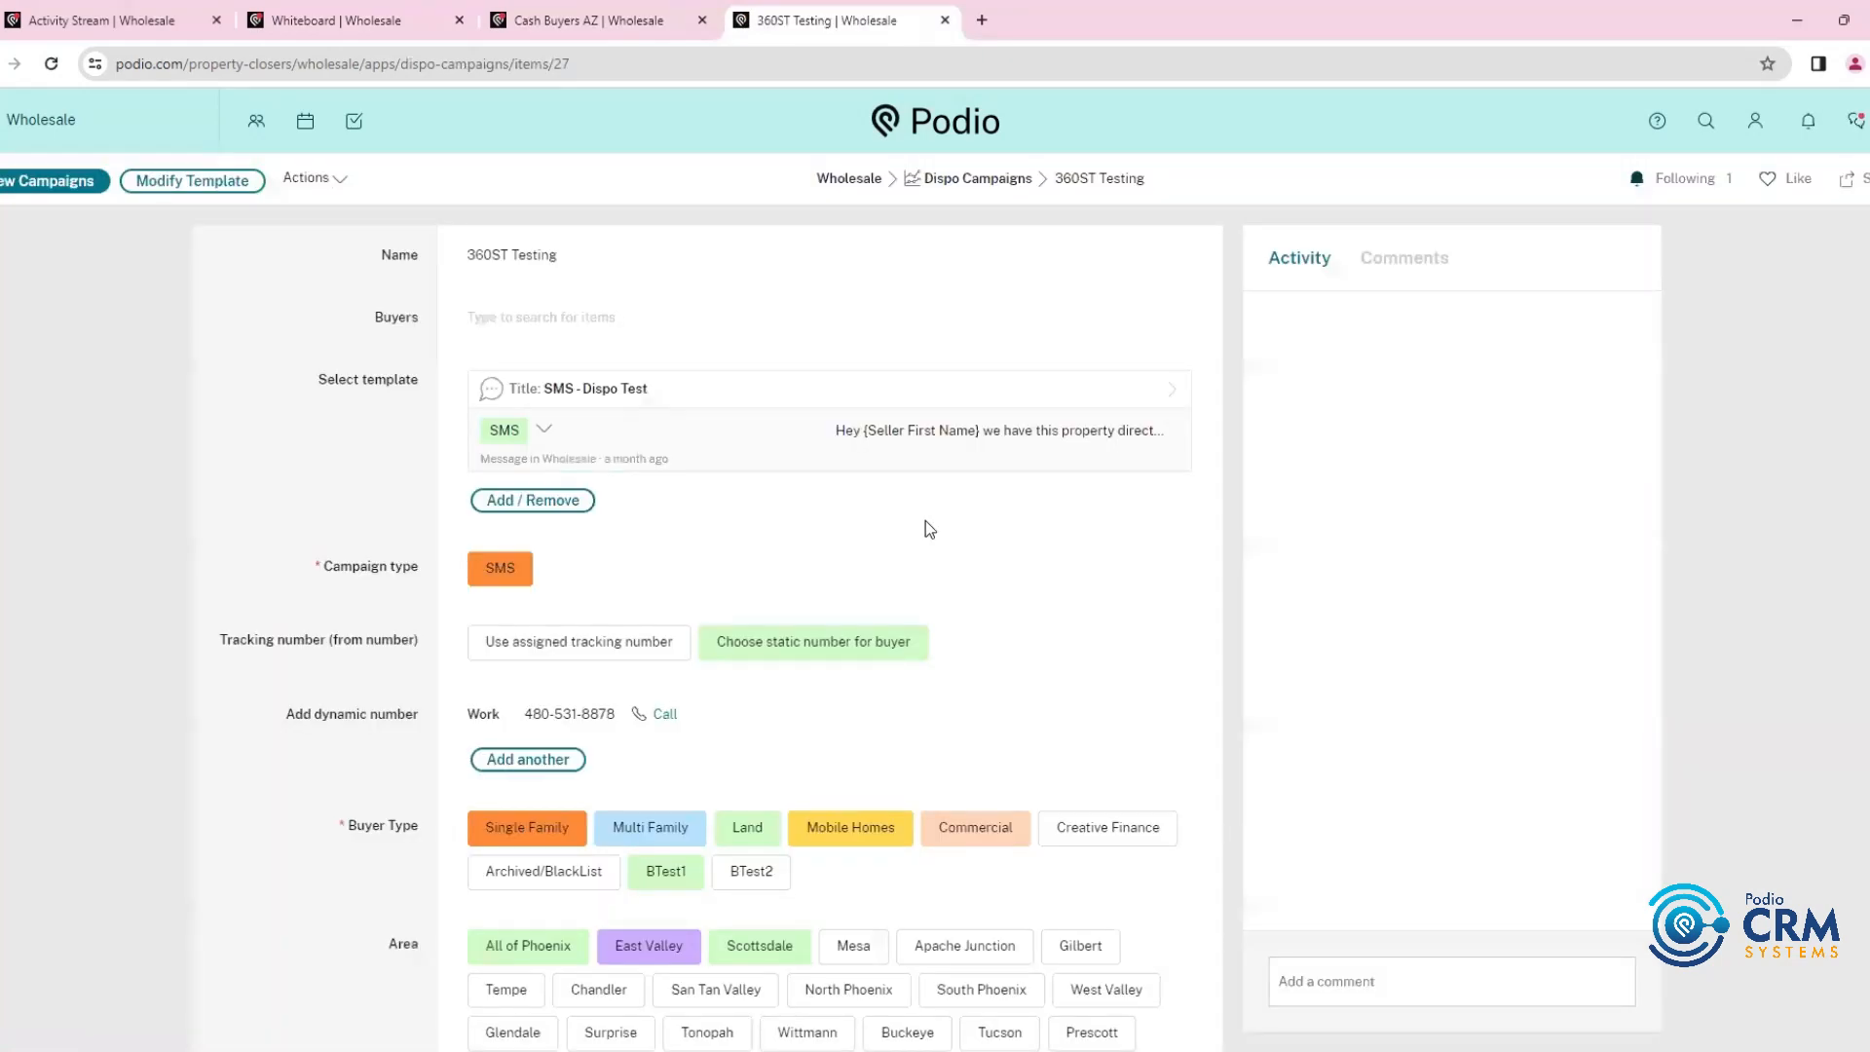
# Examine the campaign's type, tracking number, buyer type and area selections, the Get Buyers List action and the buyers list
pyautogui.scroll(-3, 322, 411)
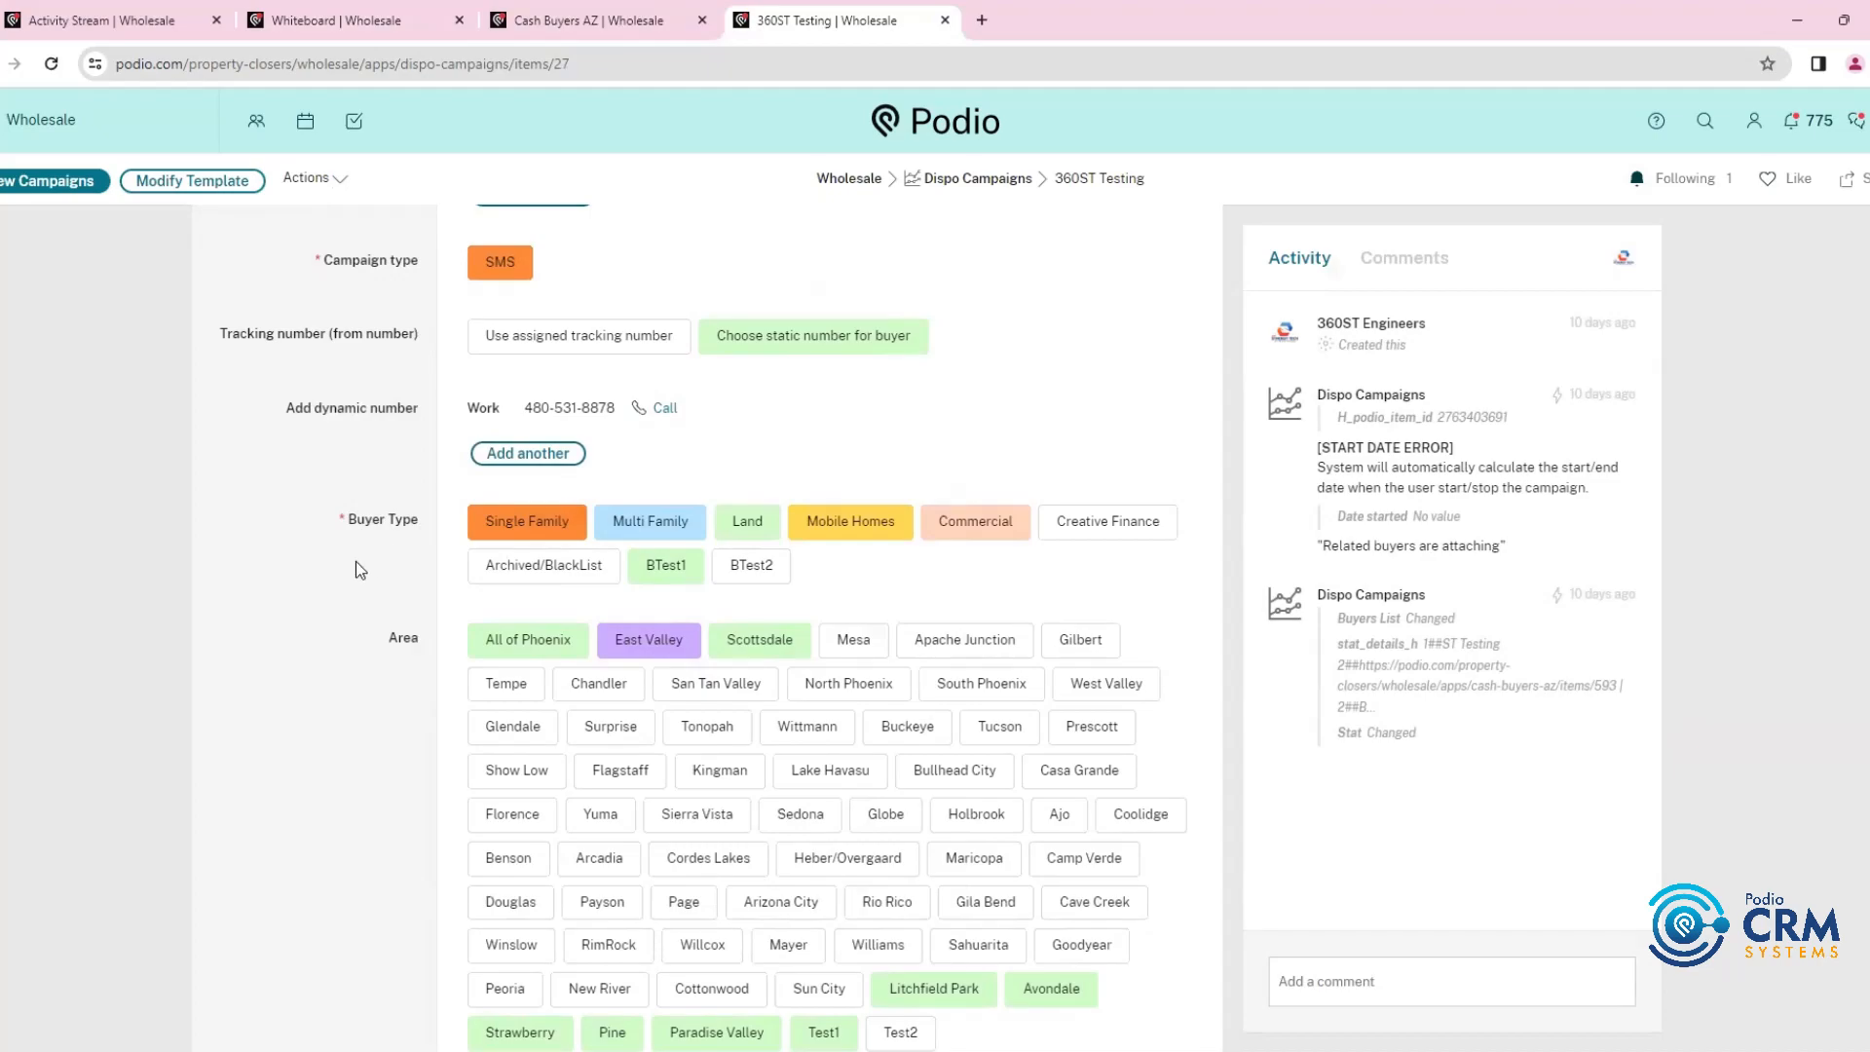
pyautogui.scroll(1, 367, 566)
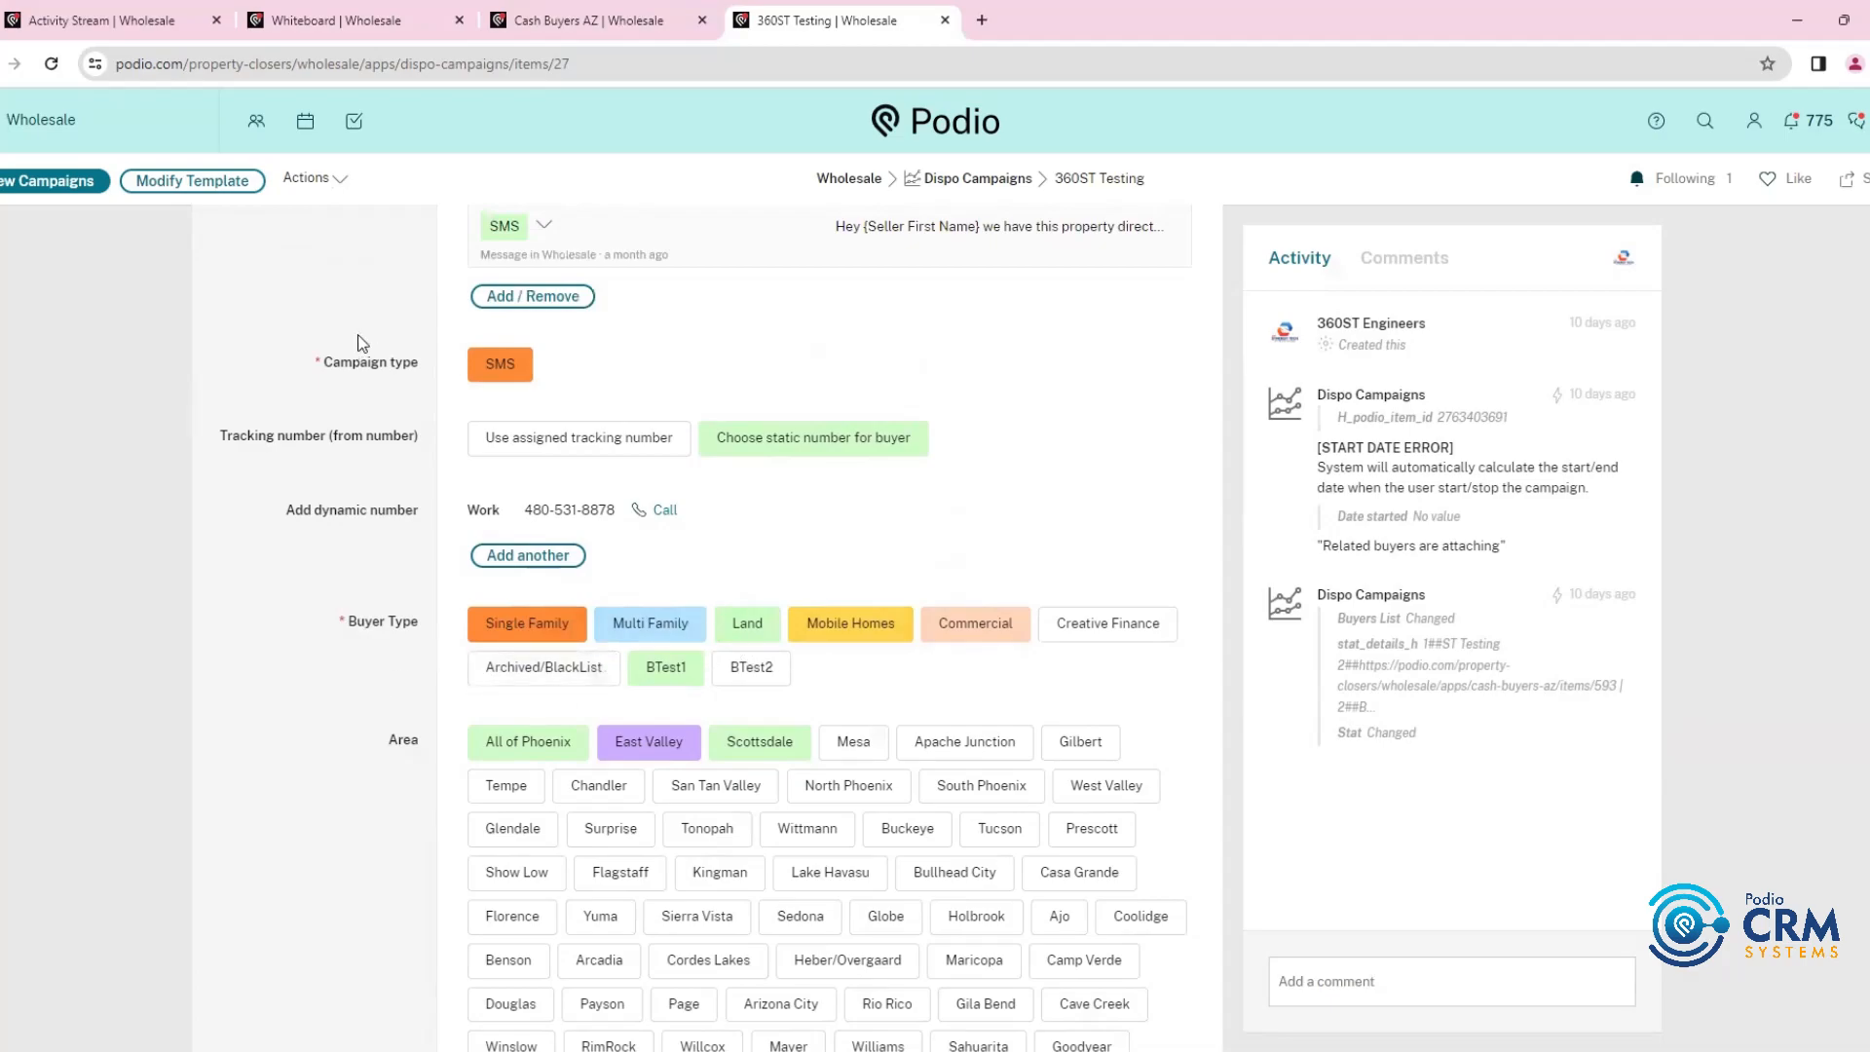
pyautogui.scroll(-3, 353, 350)
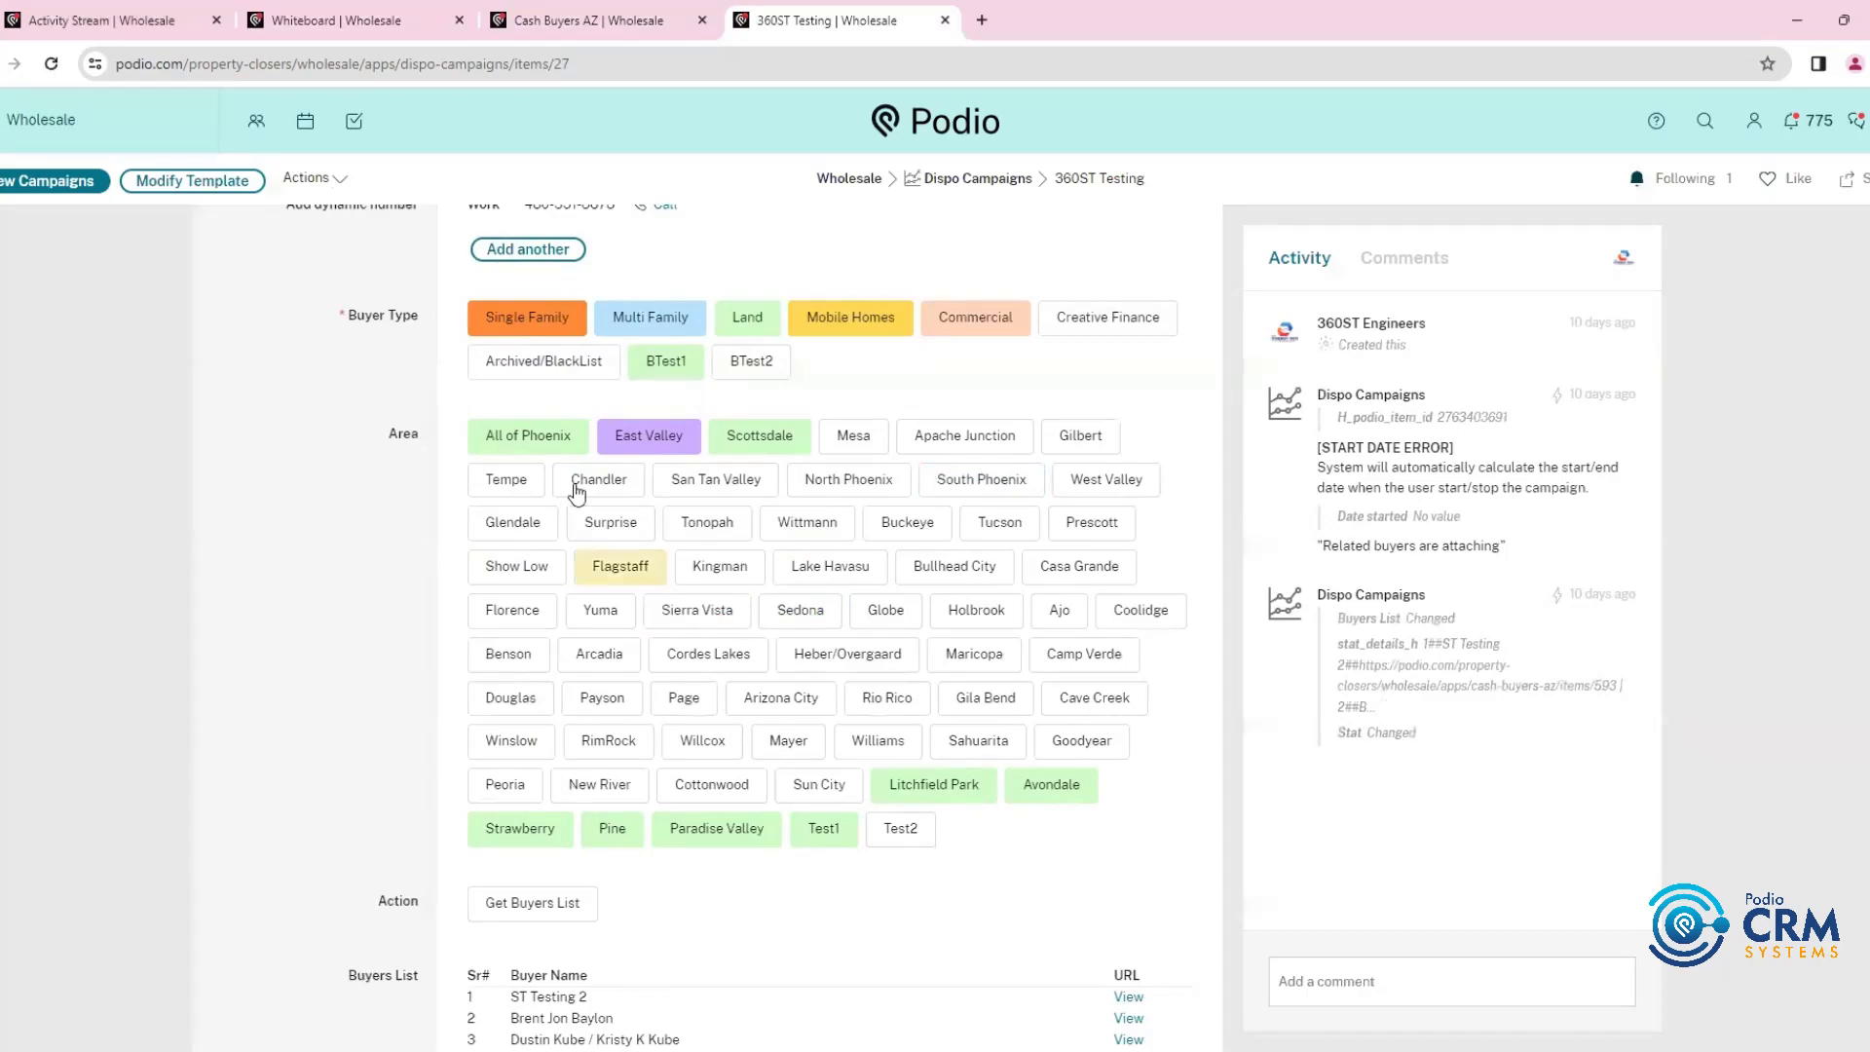
pyautogui.scroll(-1, 270, 668)
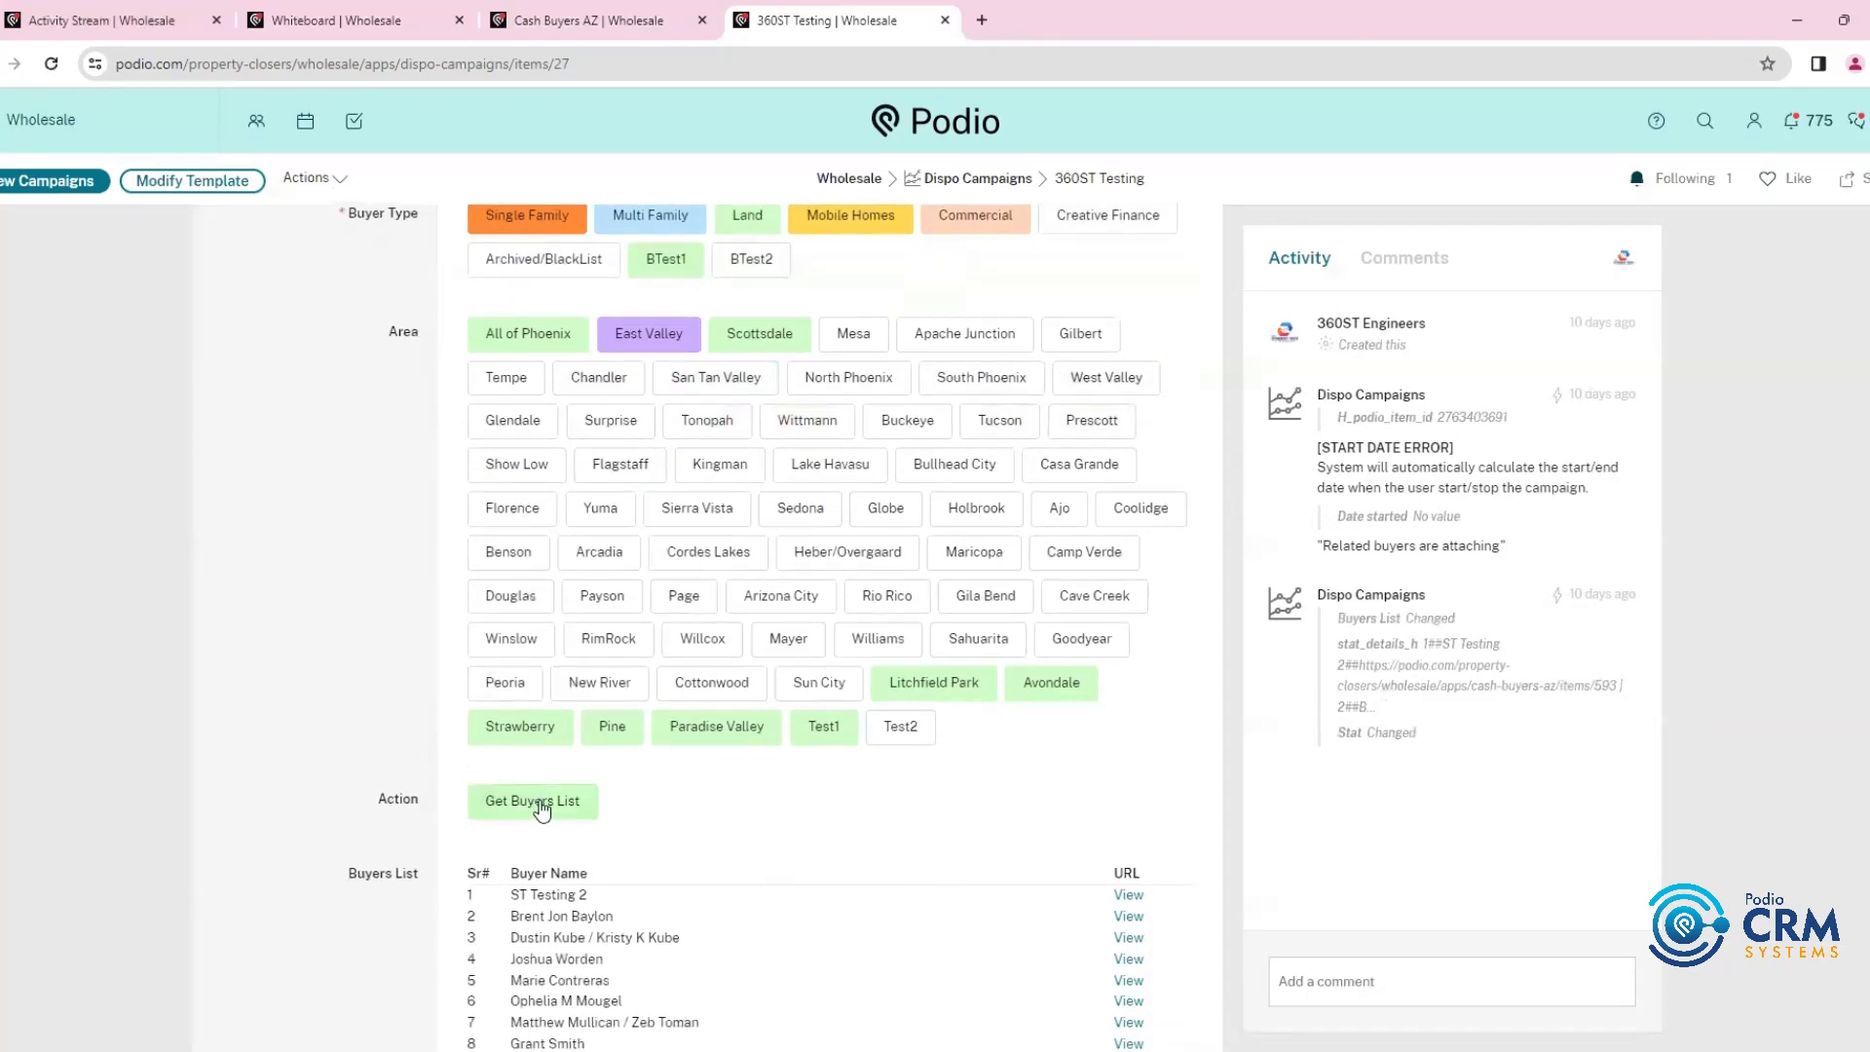
pyautogui.scroll(-5, 216, 543)
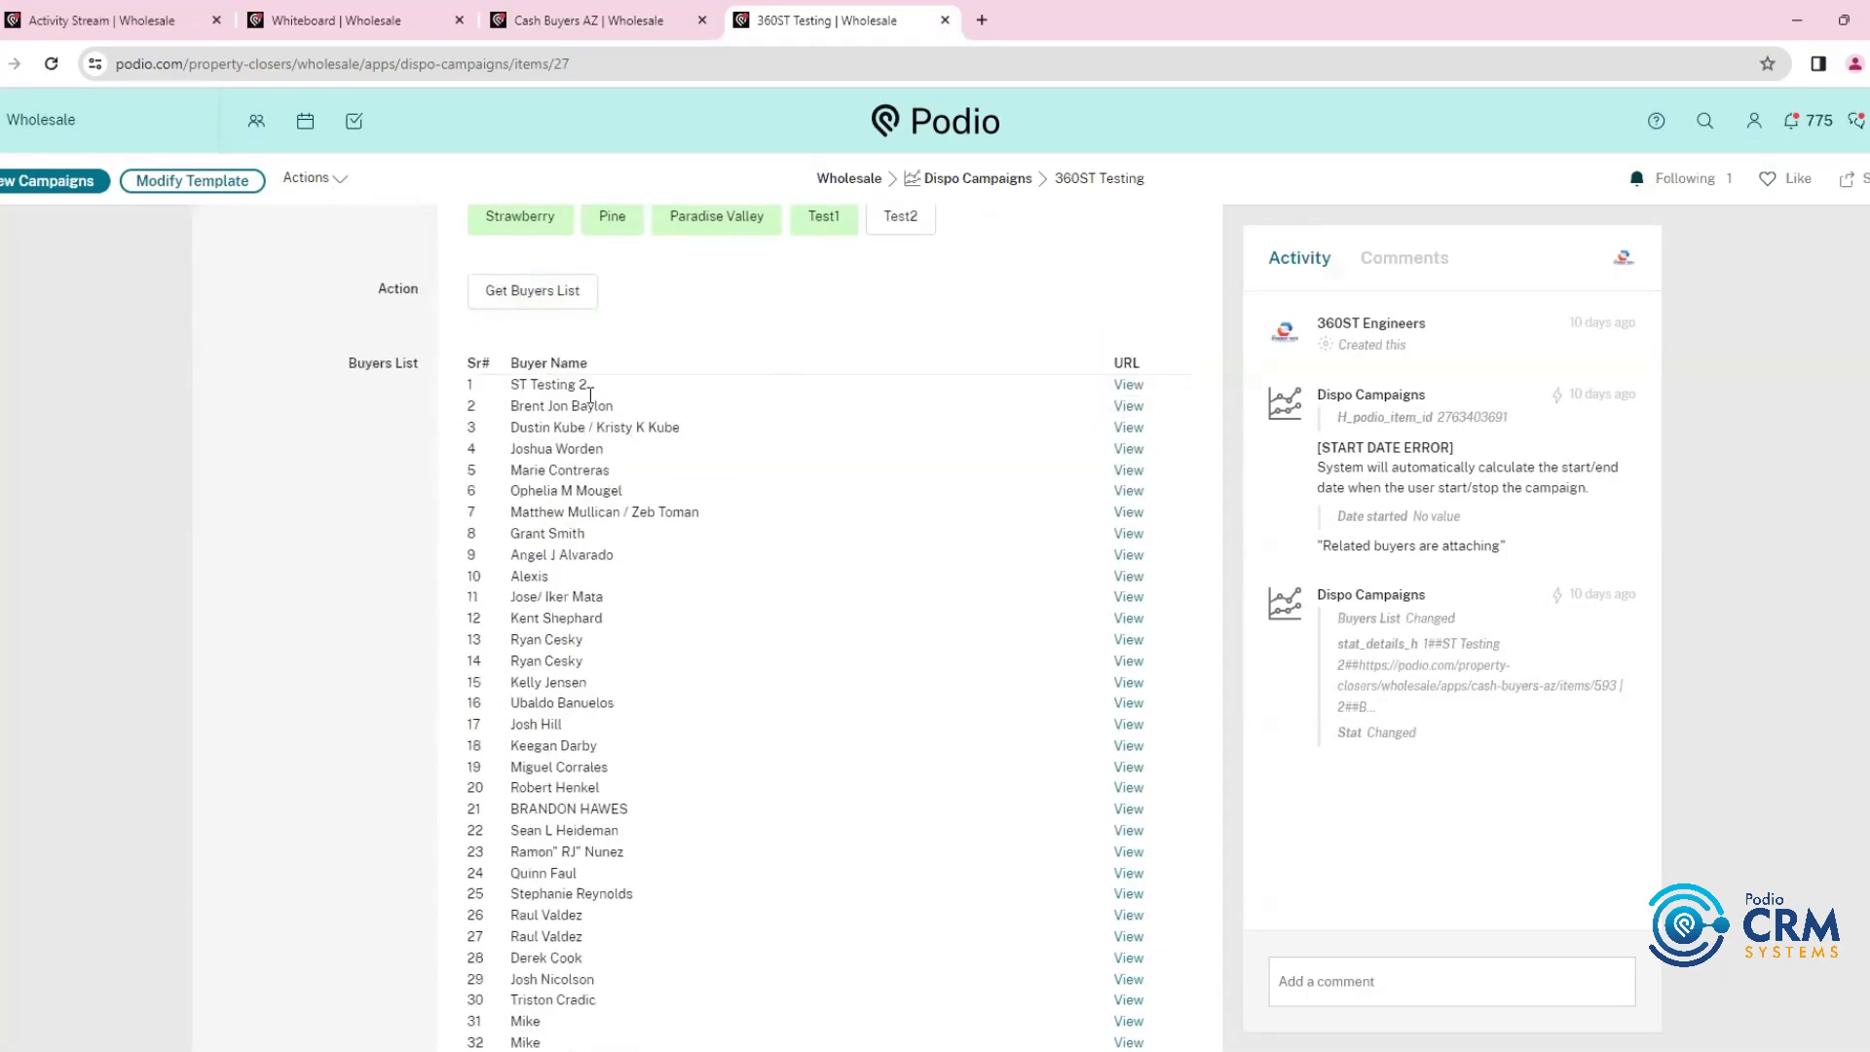
pyautogui.scroll(-10, 545, 644)
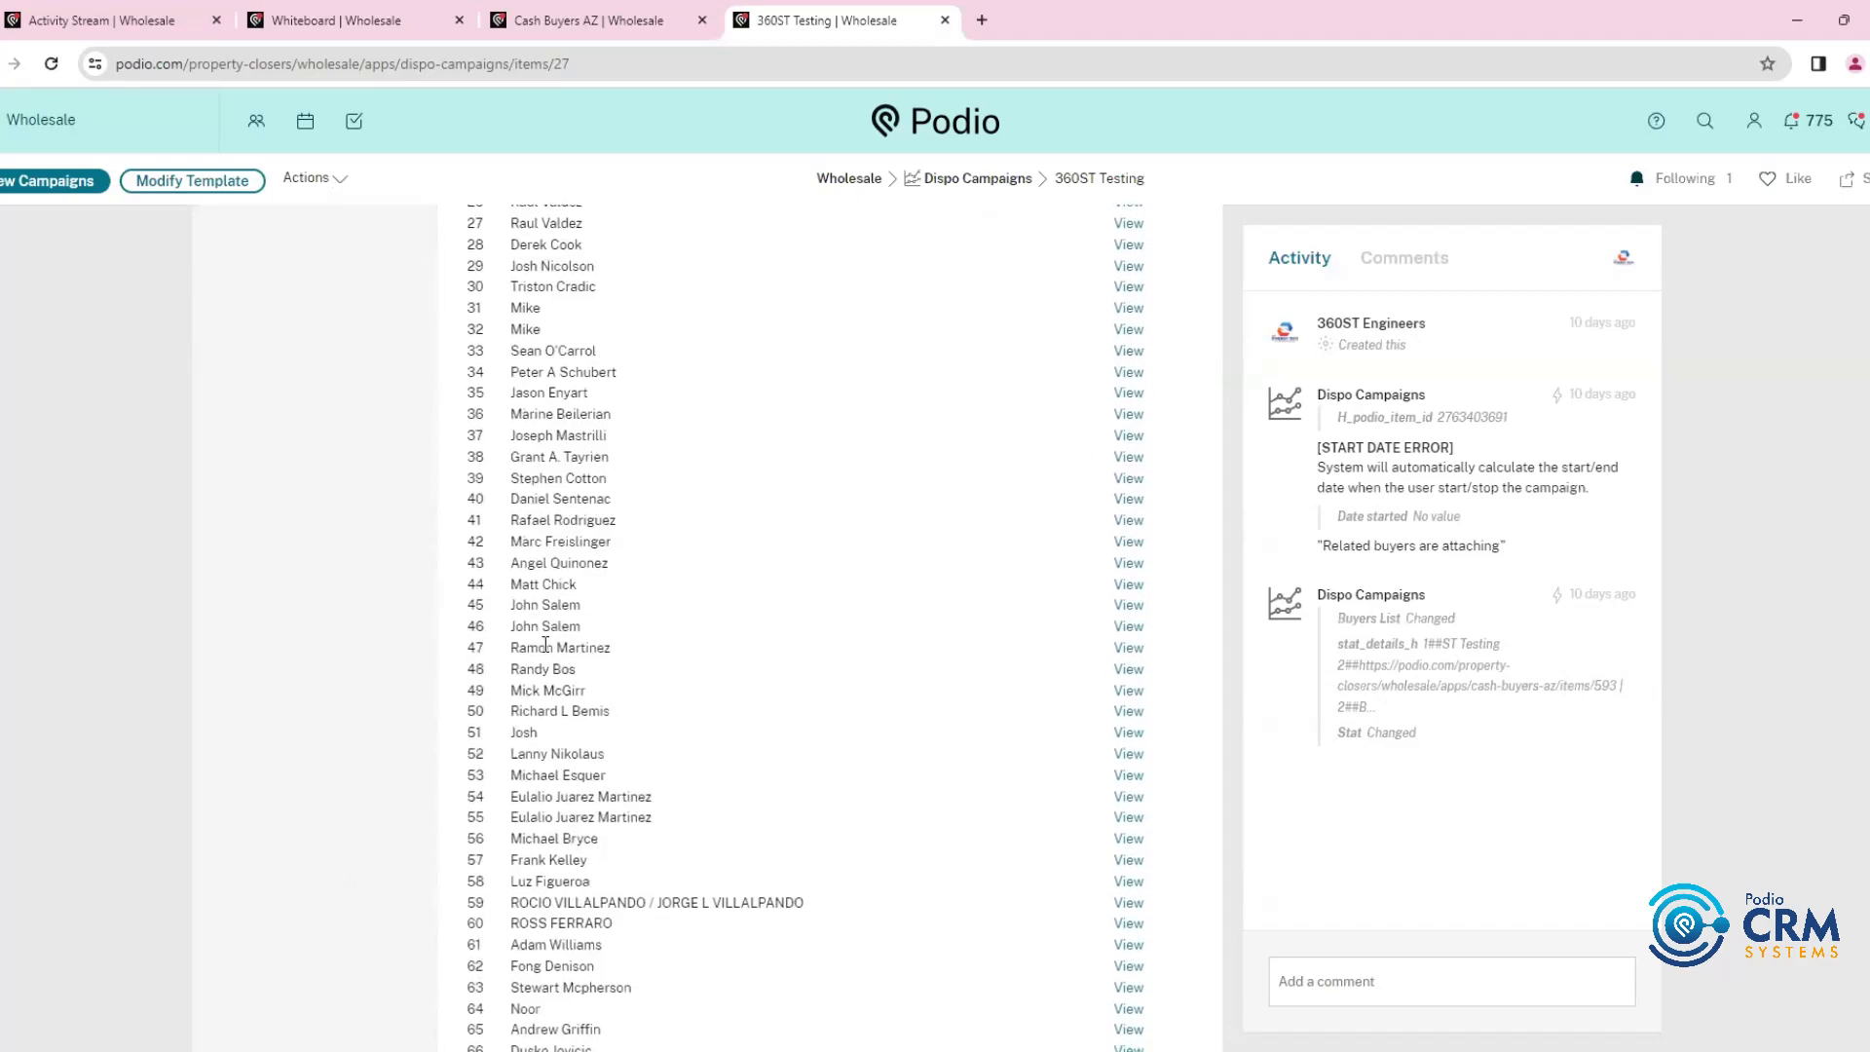
pyautogui.scroll(-12, 545, 644)
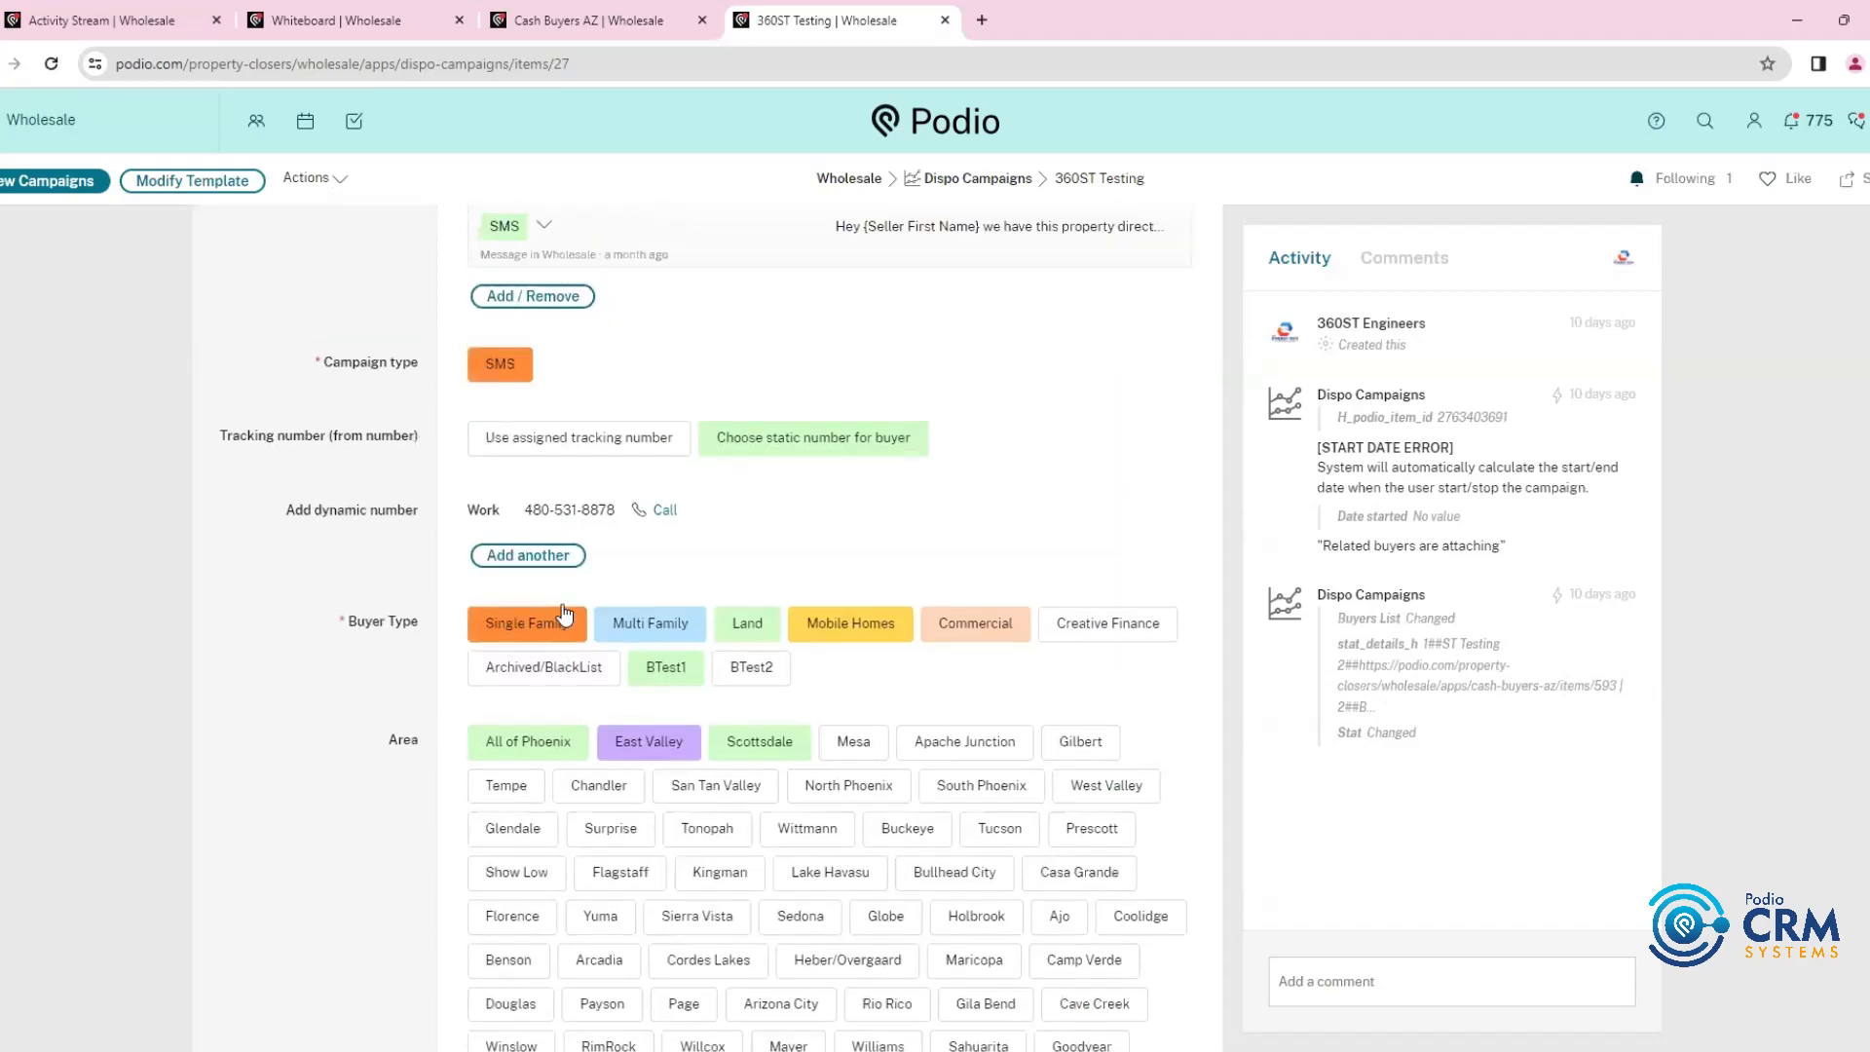
pyautogui.scroll(-3, 389, 672)
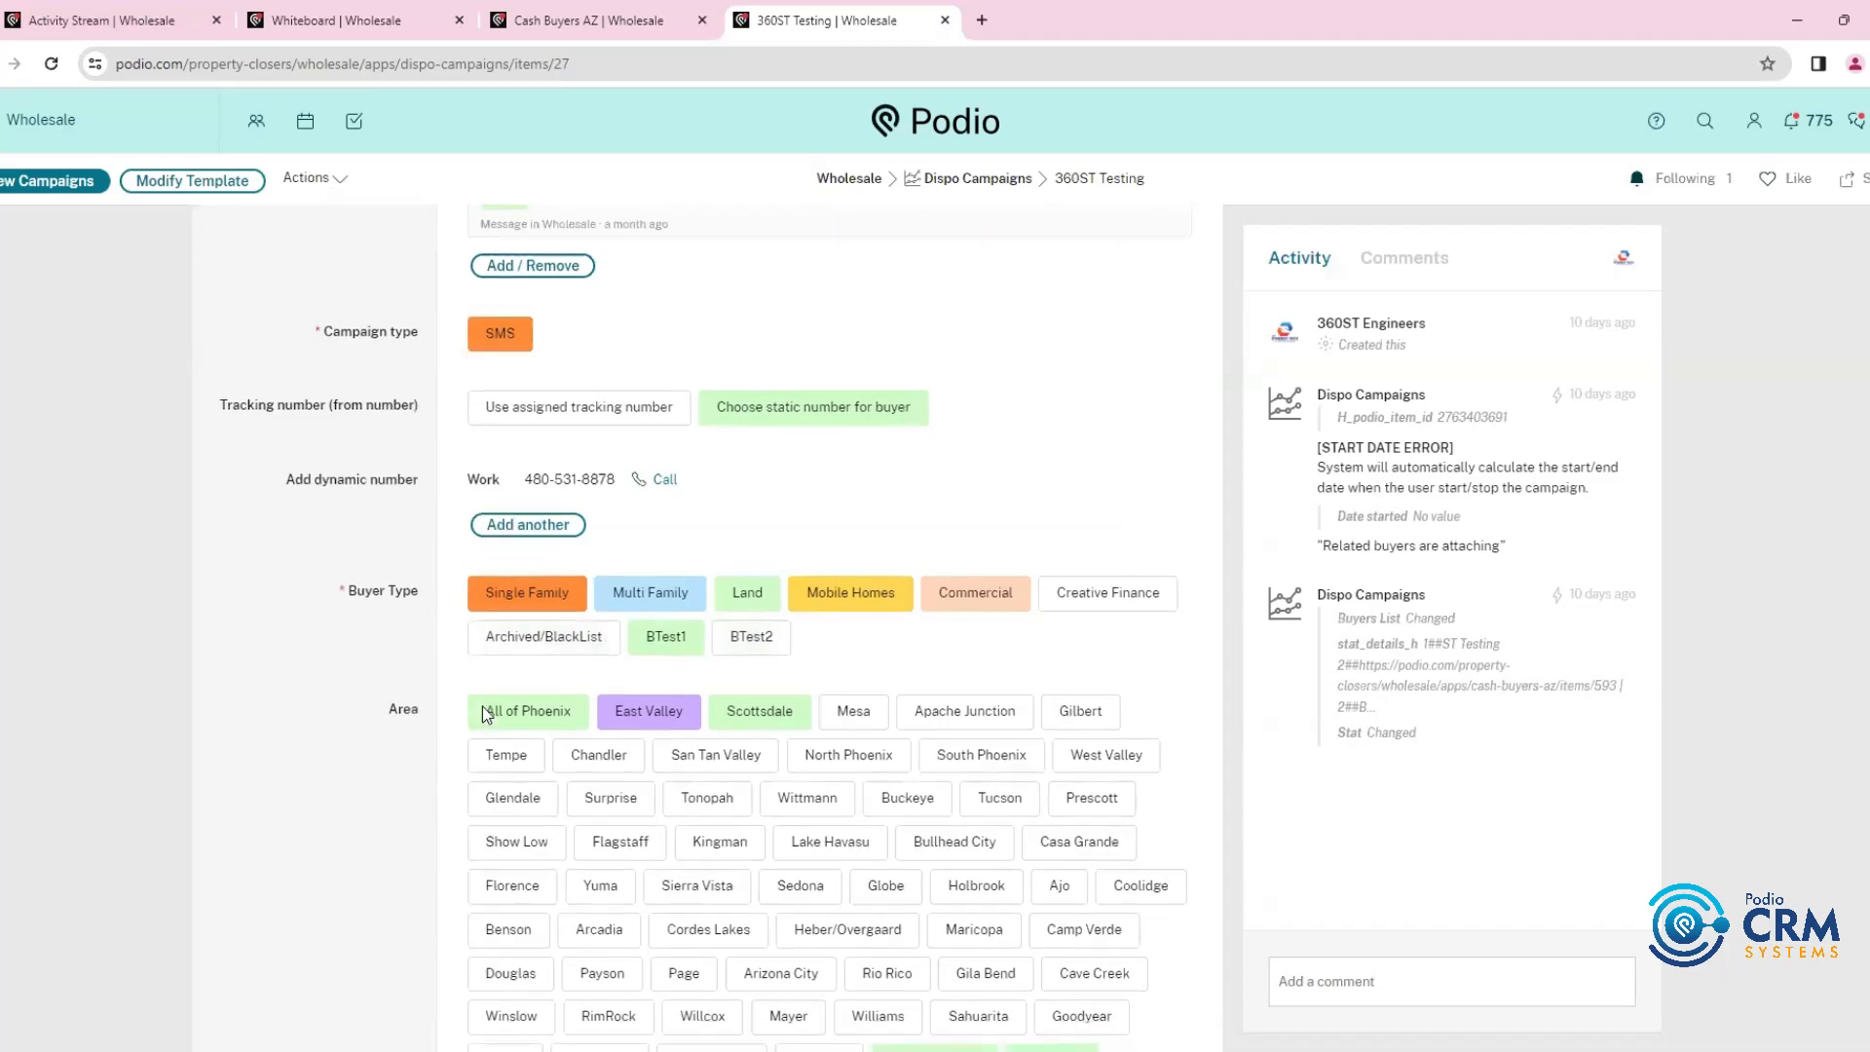
pyautogui.scroll(-5, 998, 702)
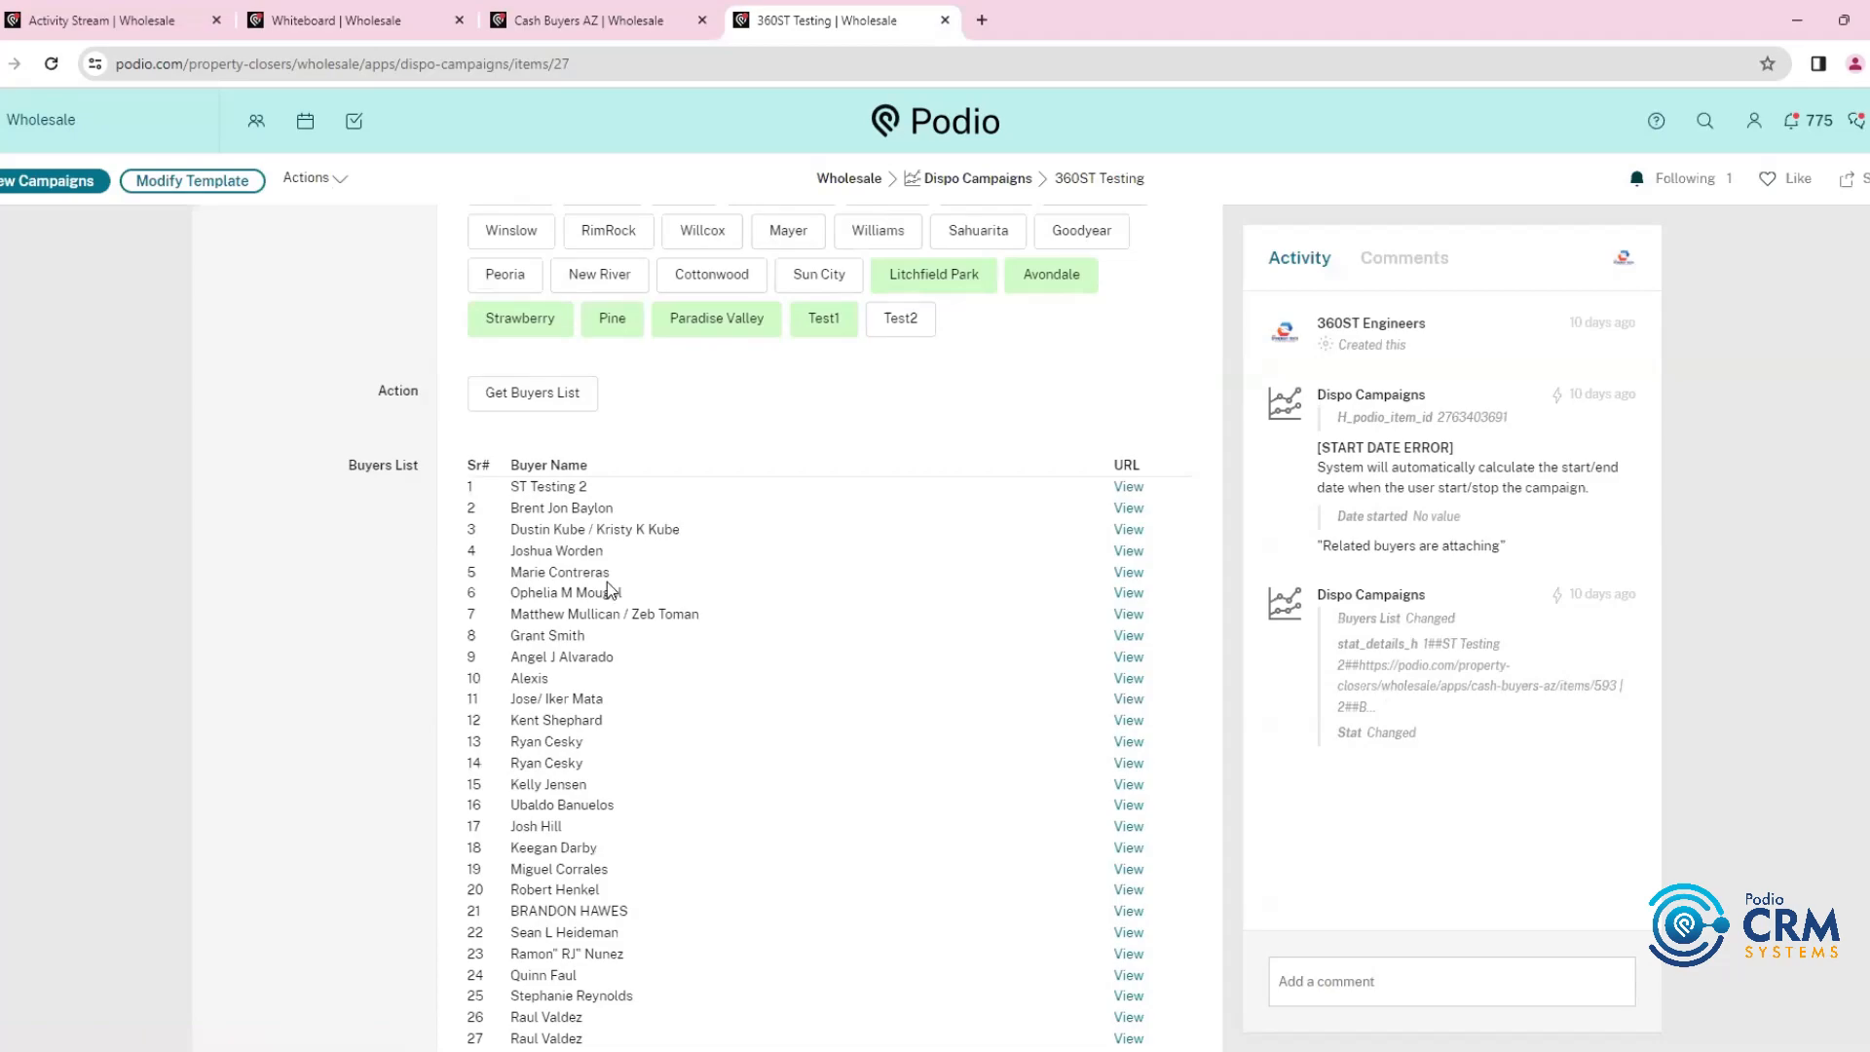
# Open the ST Testing 2 buyer record from the buyers list, review its details and SMS history, and close it
pyautogui.click(1128, 487)
pyautogui.click(1064, 11)
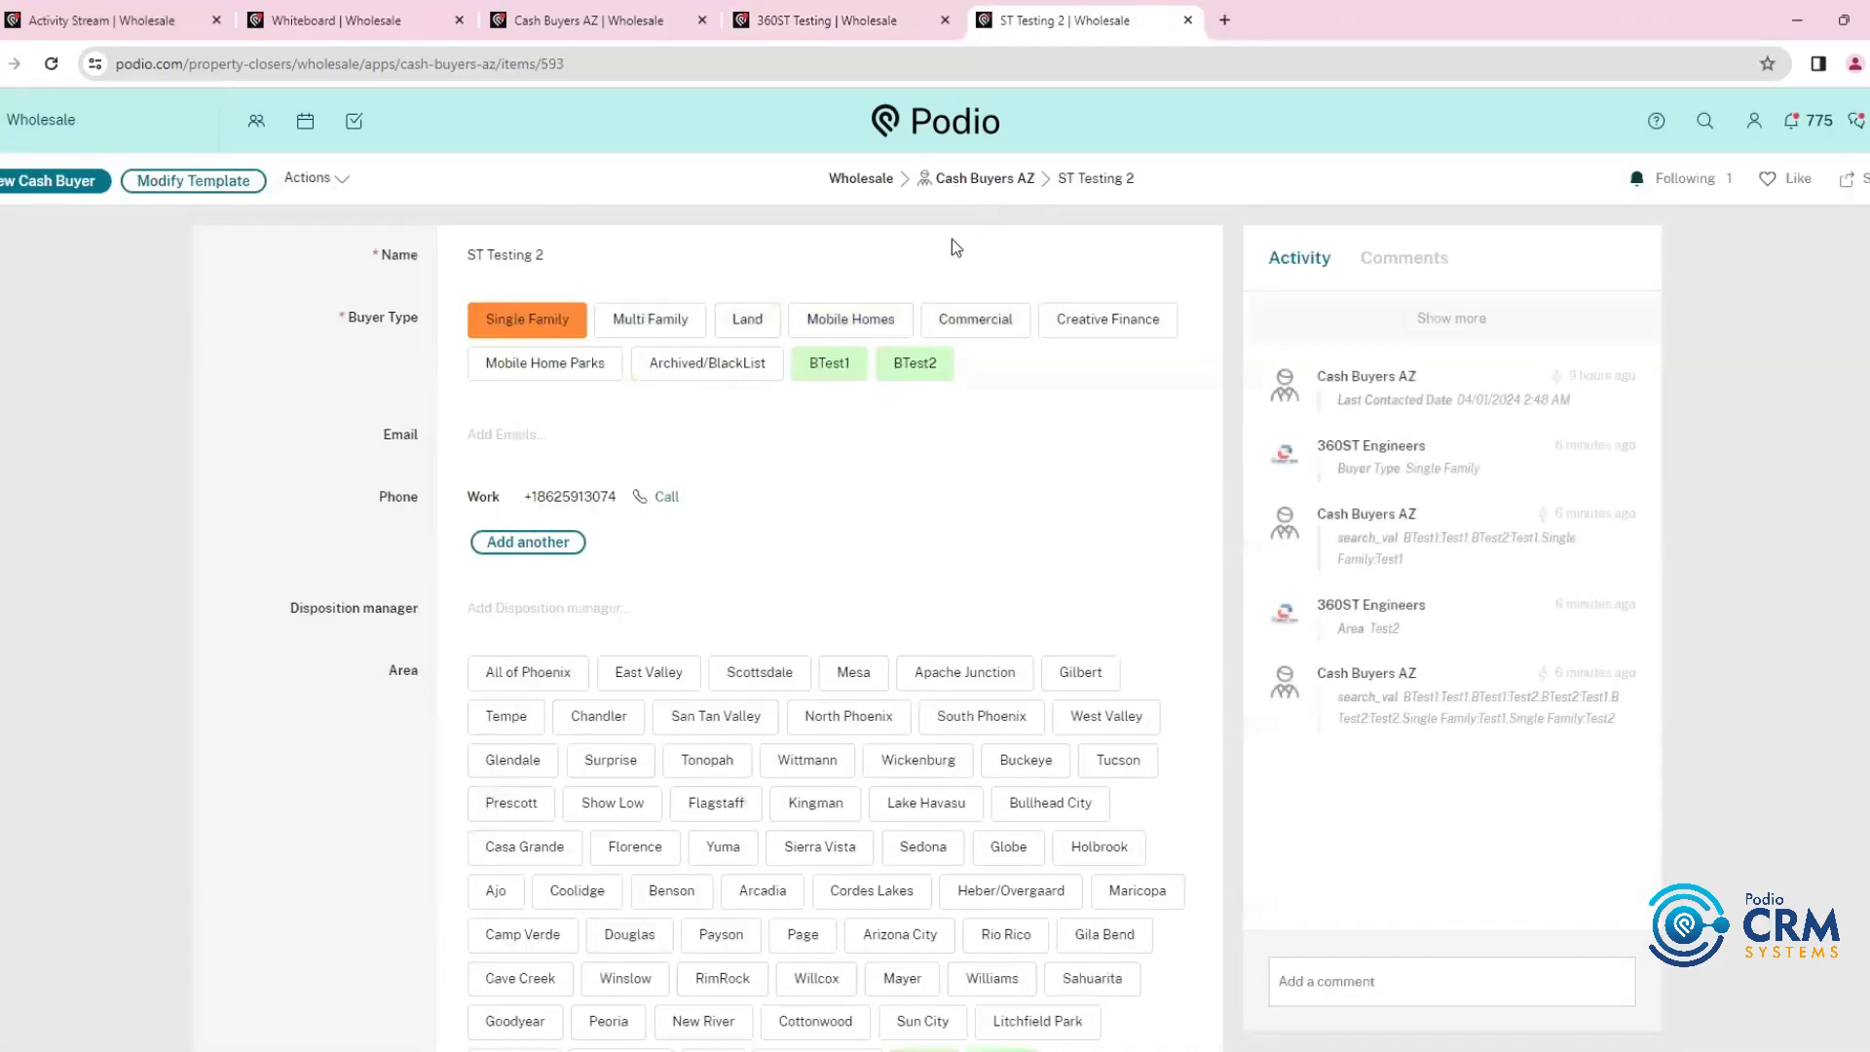
pyautogui.scroll(-15, 1031, 511)
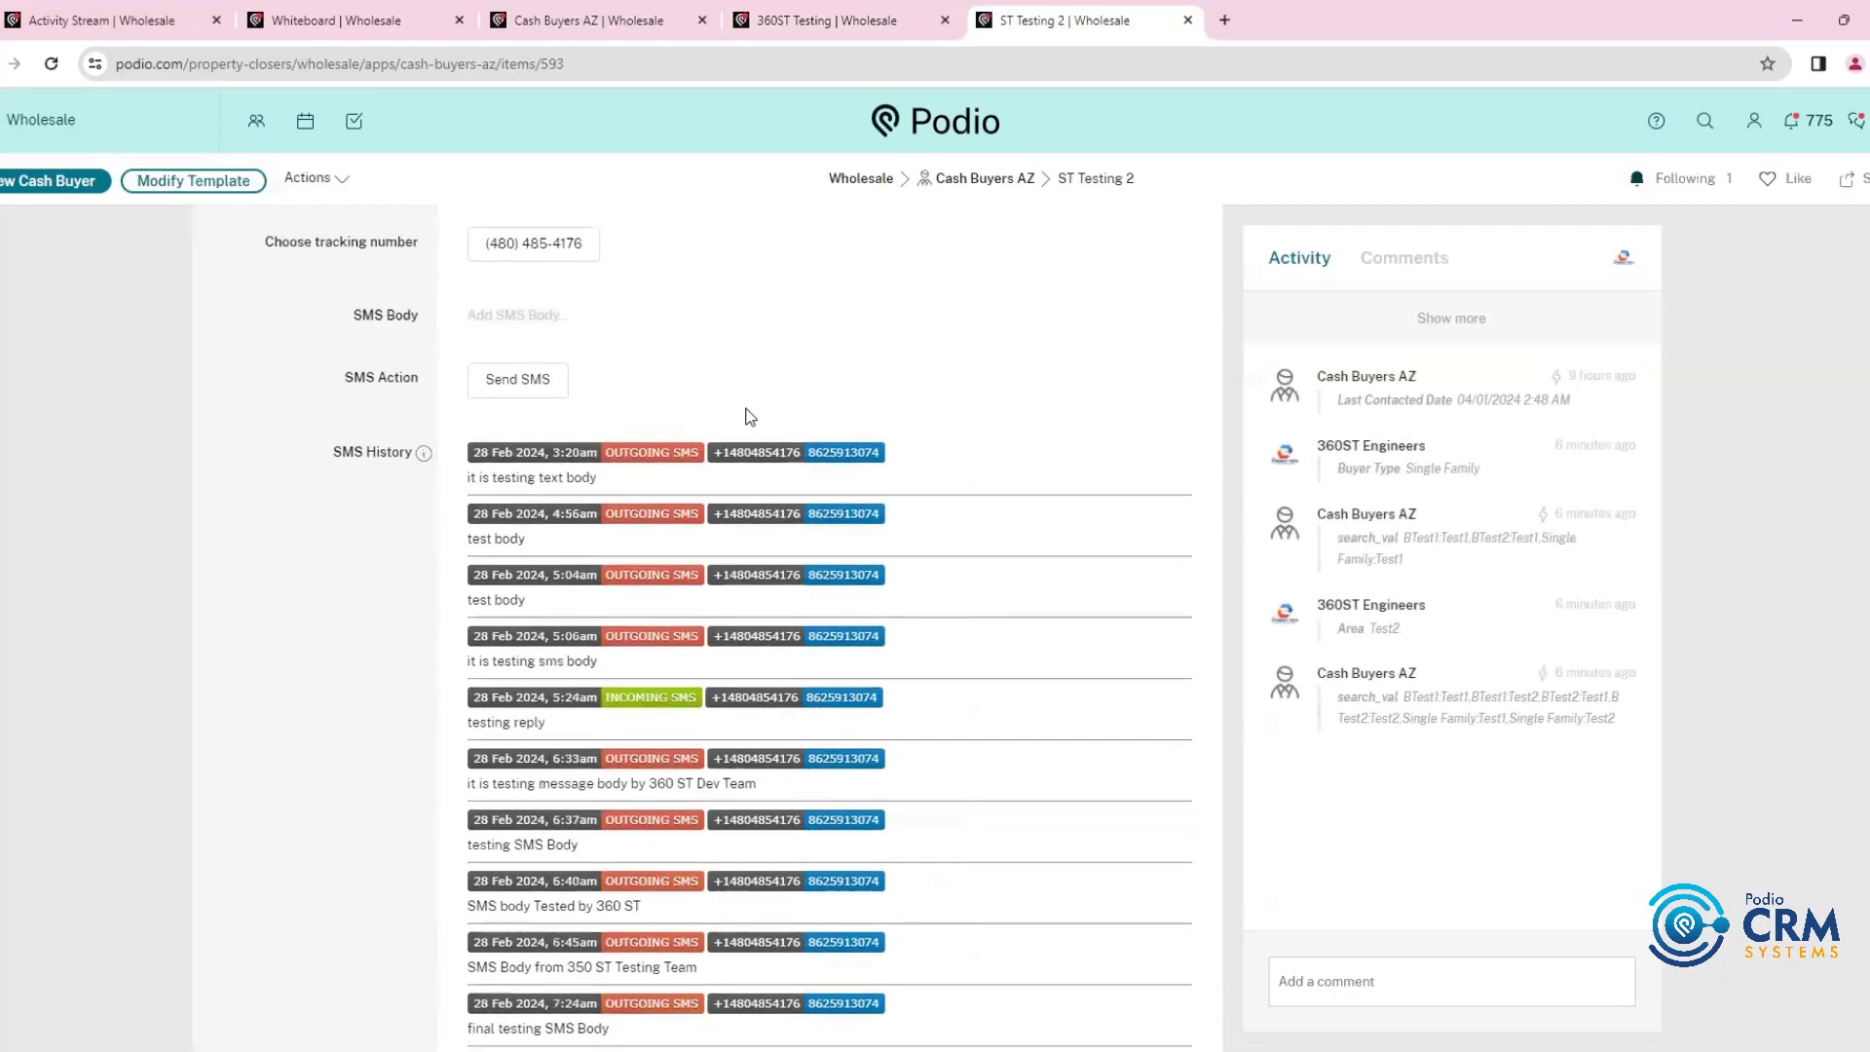
pyautogui.scroll(15, 766, 419)
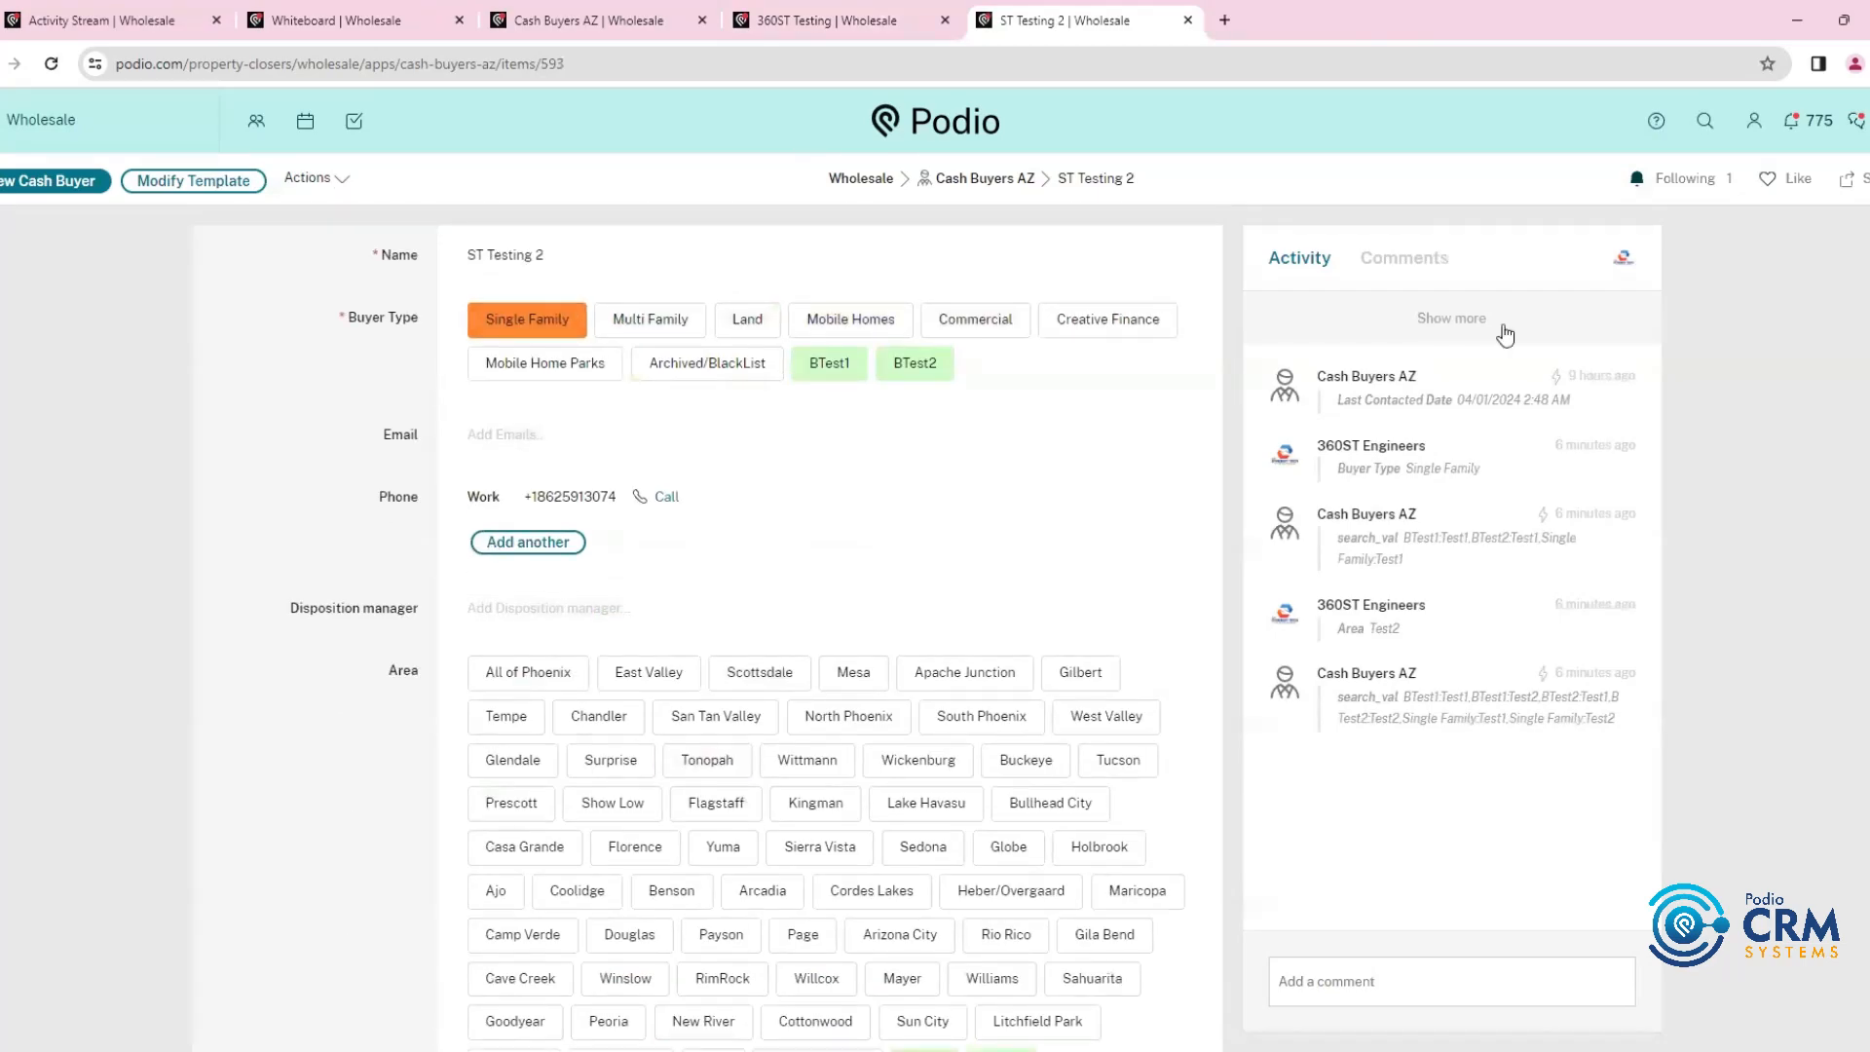
pyautogui.middleClick(1084, 27)
# Review the rest of the buyers list and the campaign's start, progress, SMS sent and date fields
pyautogui.scroll(-10, 350, 540)
pyautogui.scroll(-20, 366, 550)
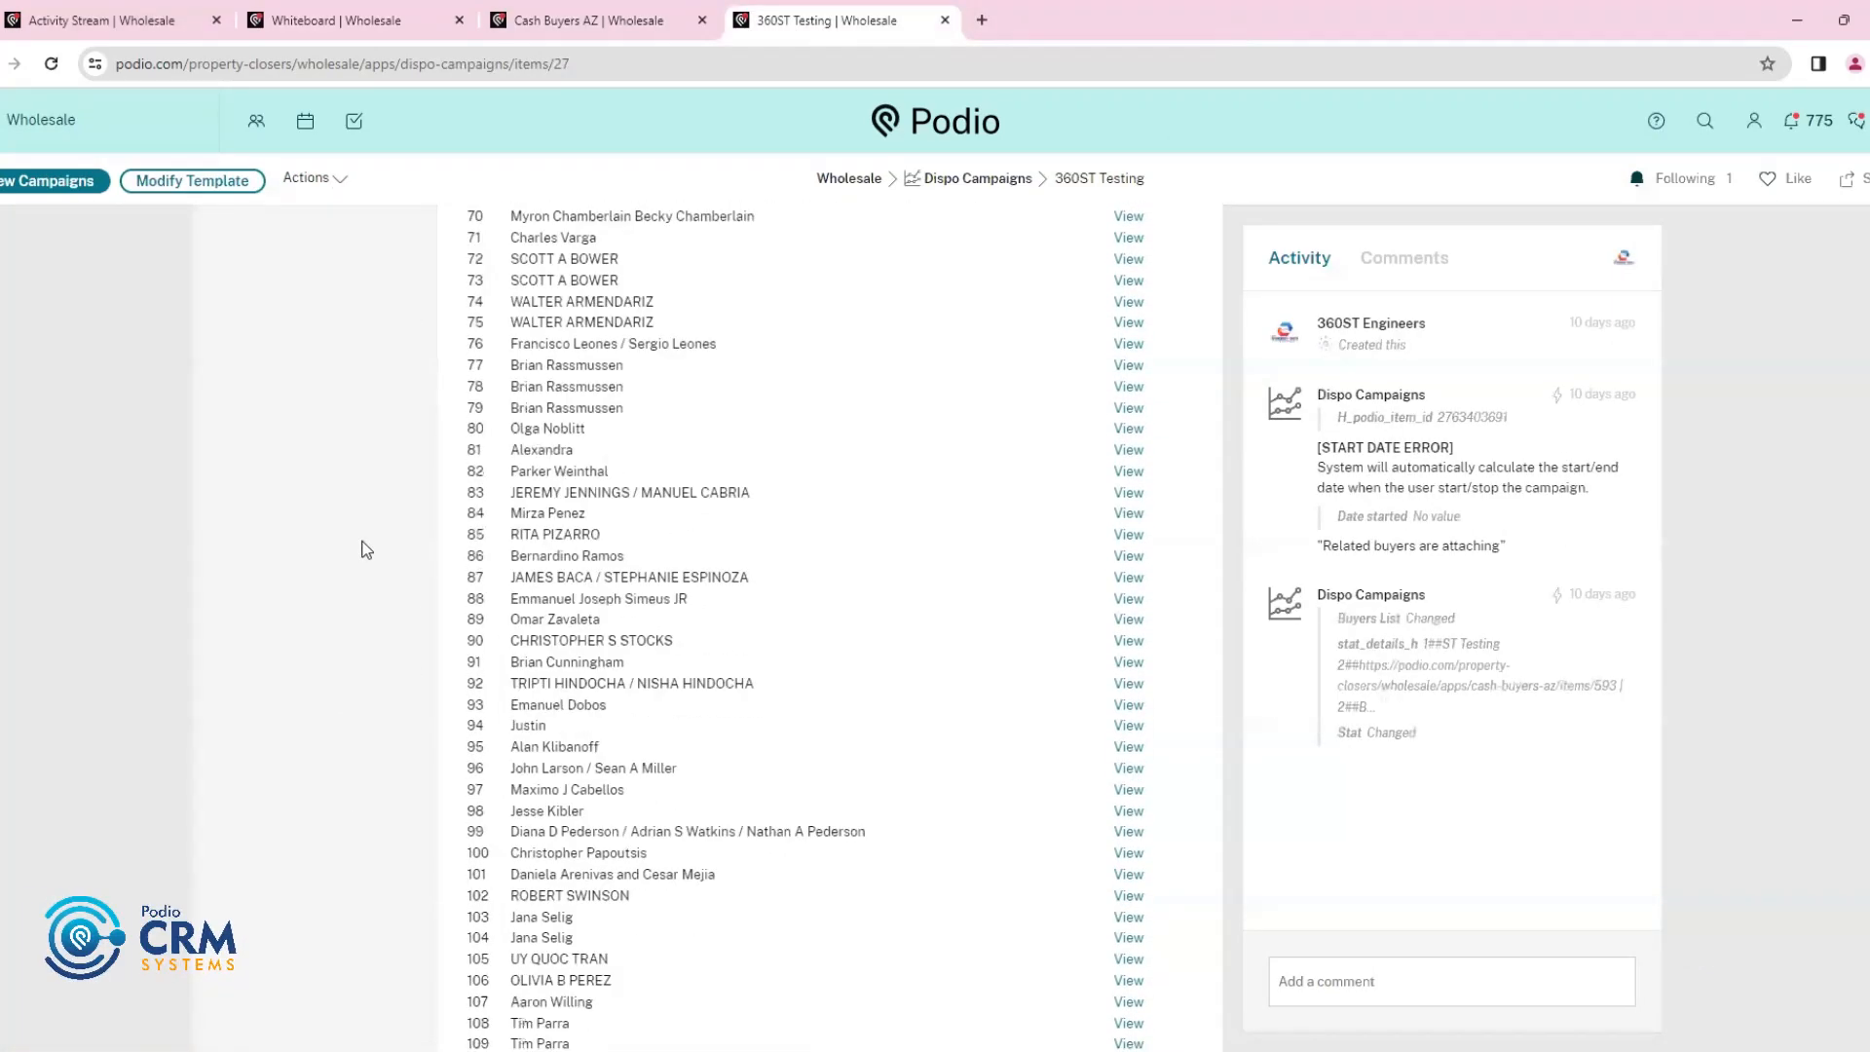
pyautogui.scroll(-20, 370, 555)
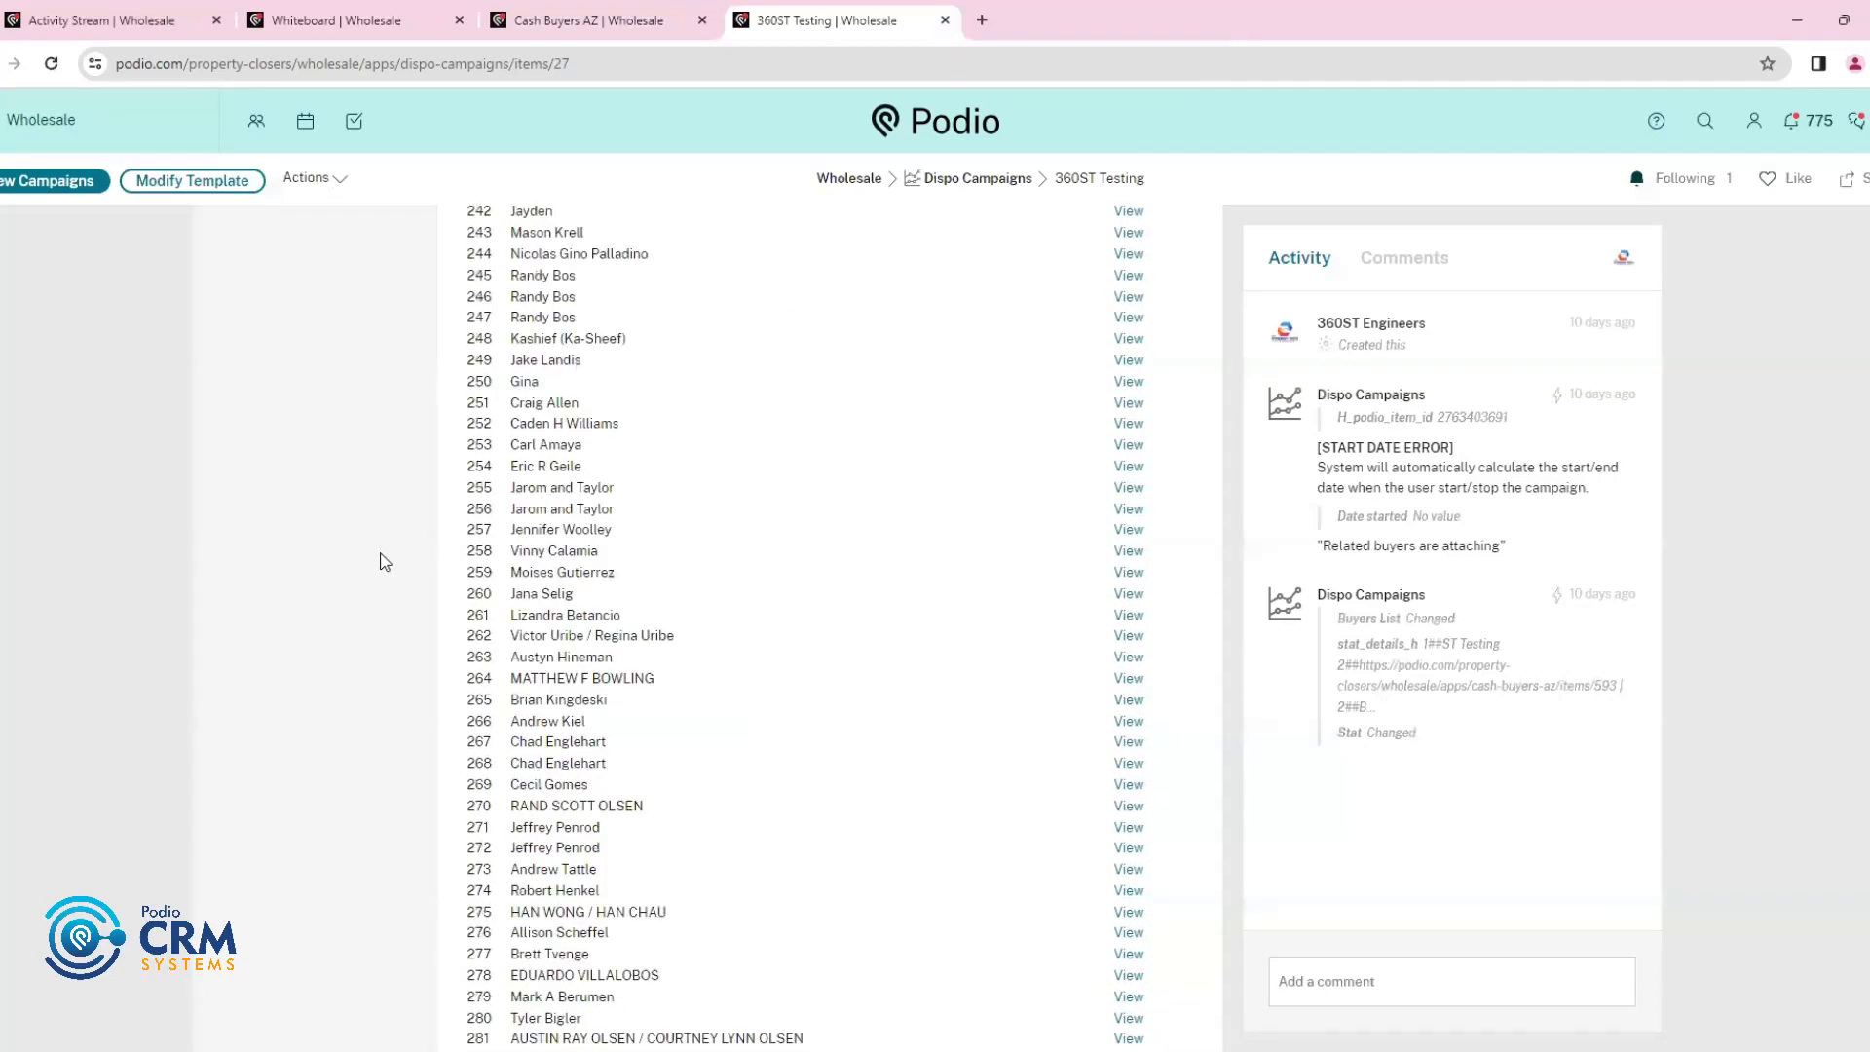
pyautogui.scroll(-3, 386, 576)
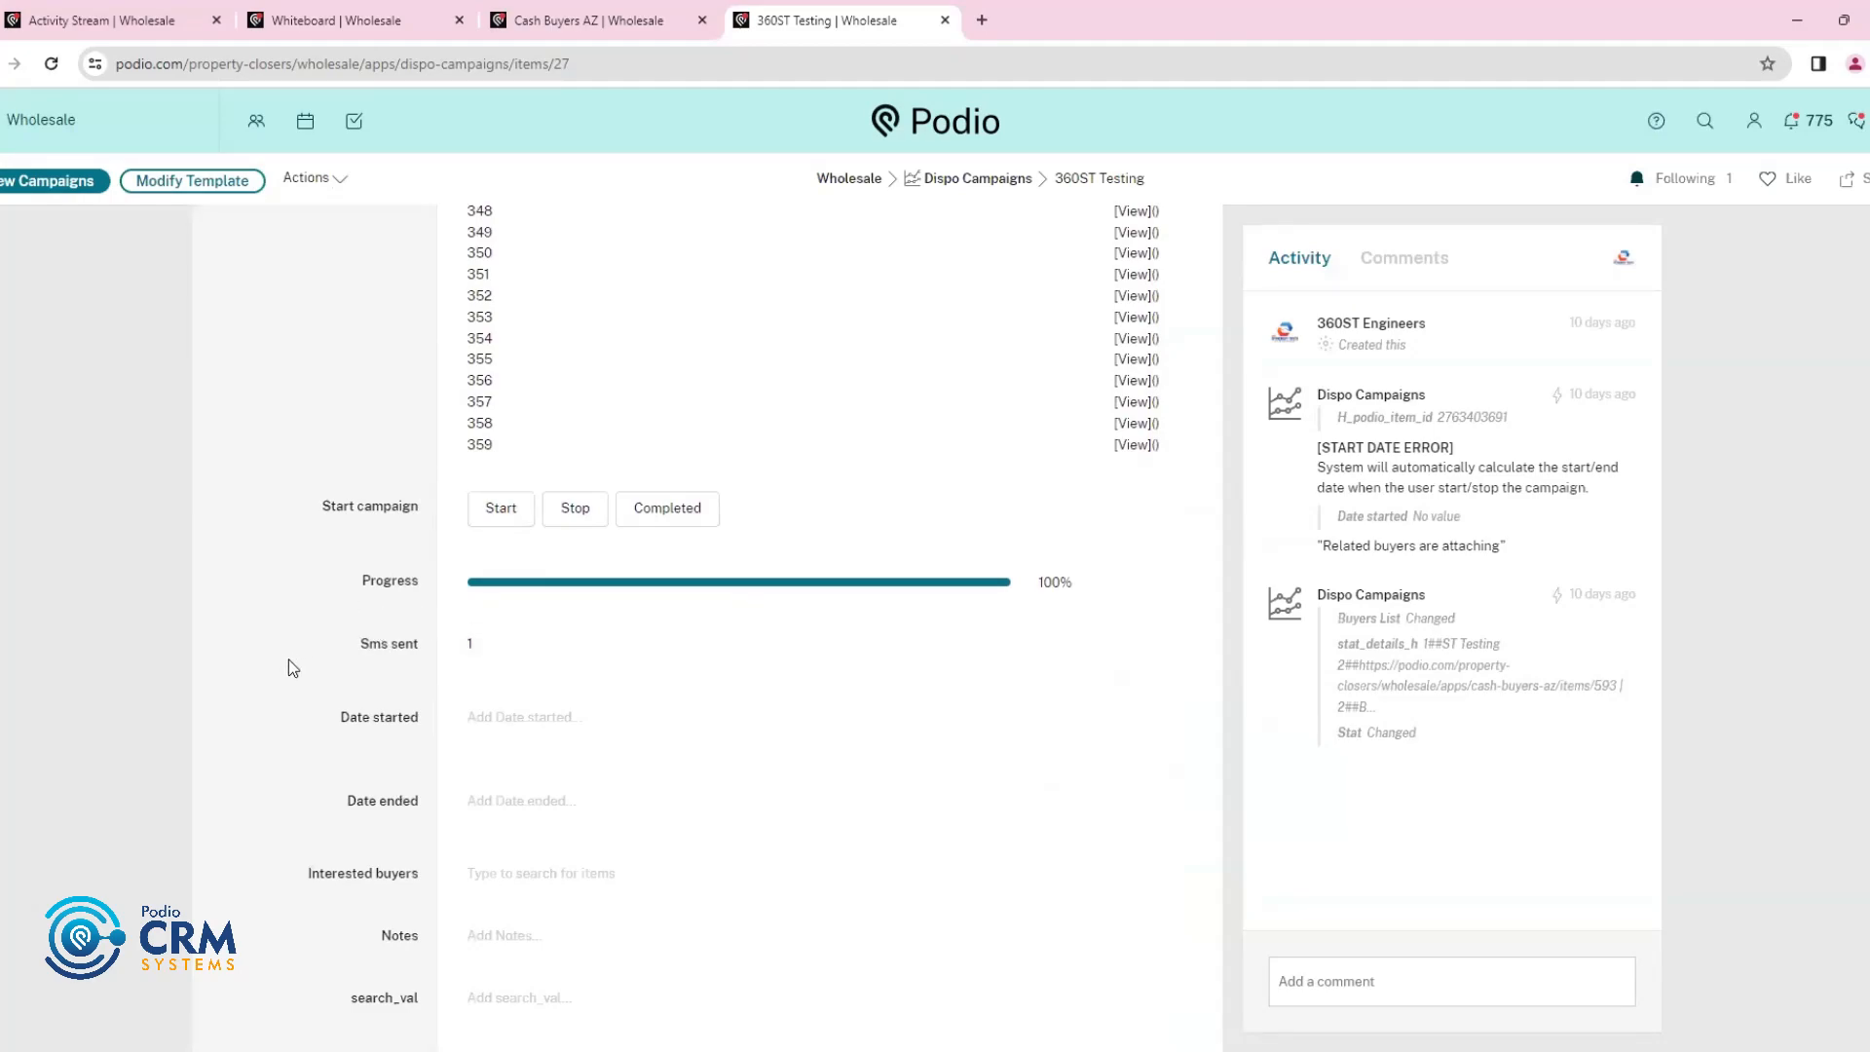
pyautogui.scroll(20, 349, 683)
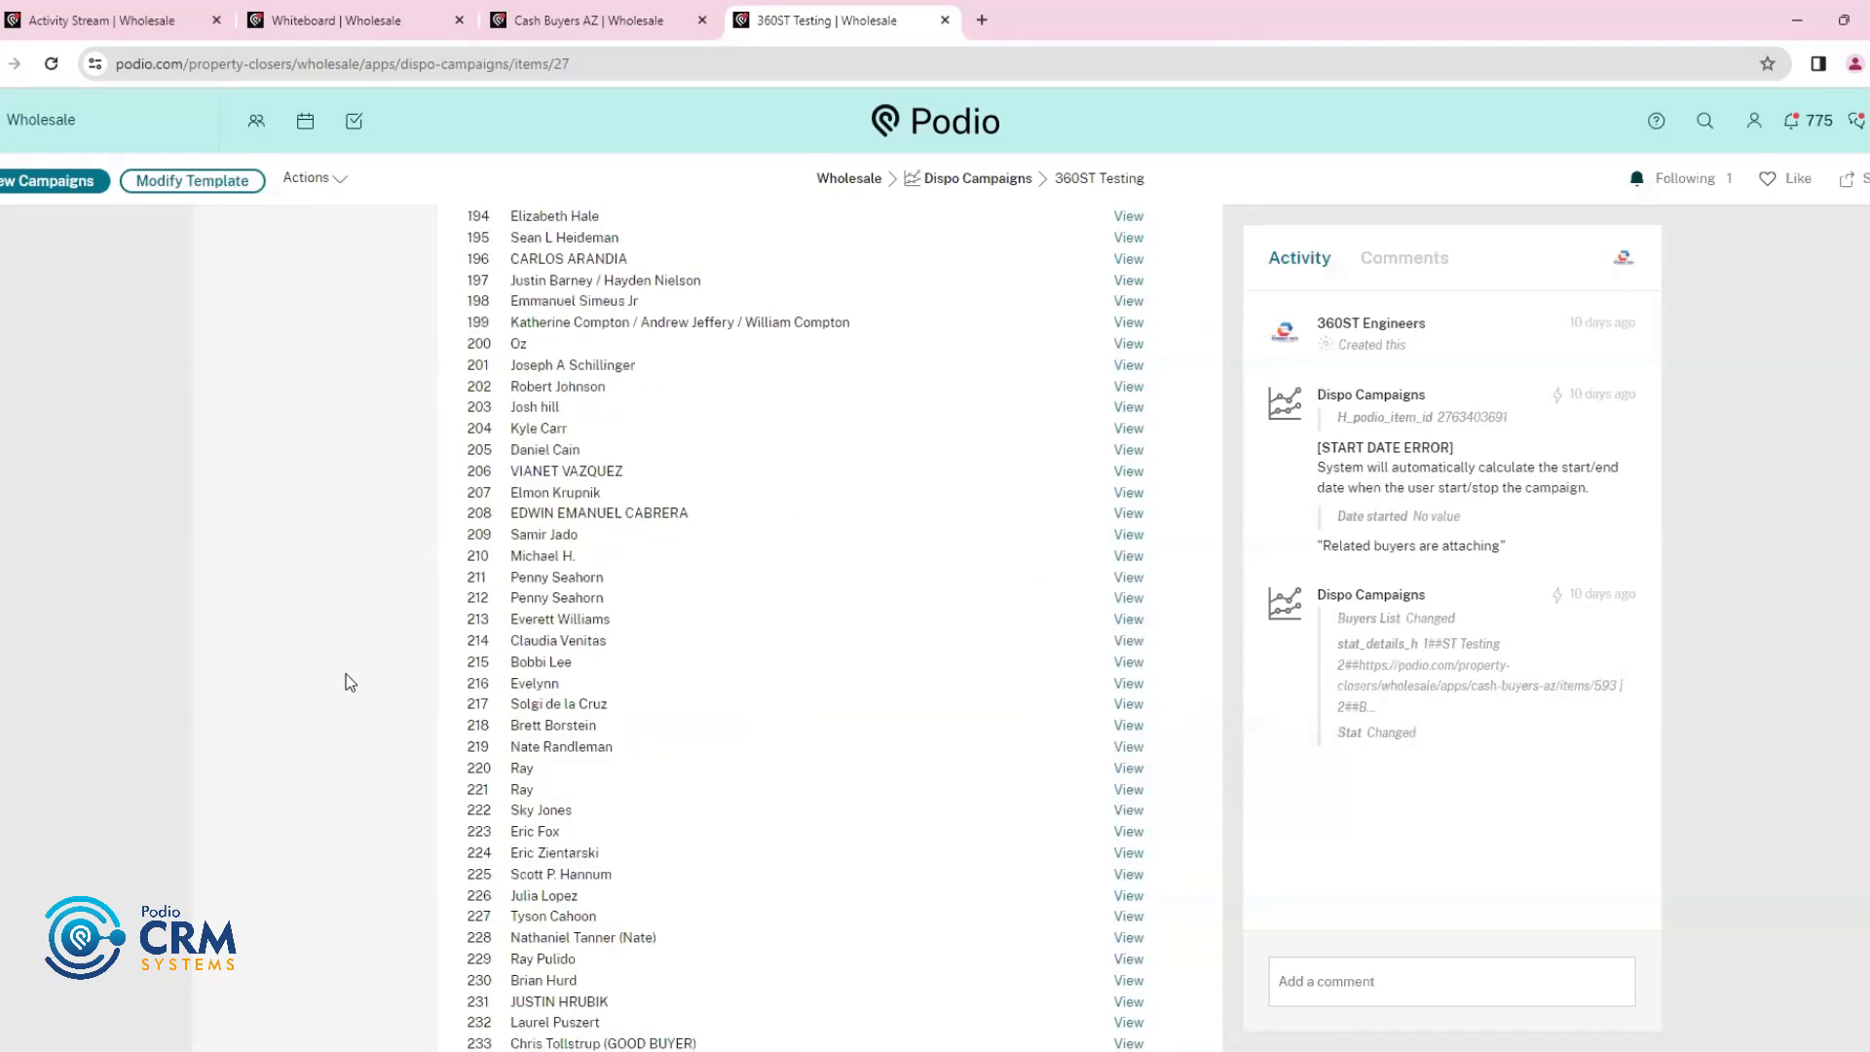
pyautogui.scroll(20, 347, 674)
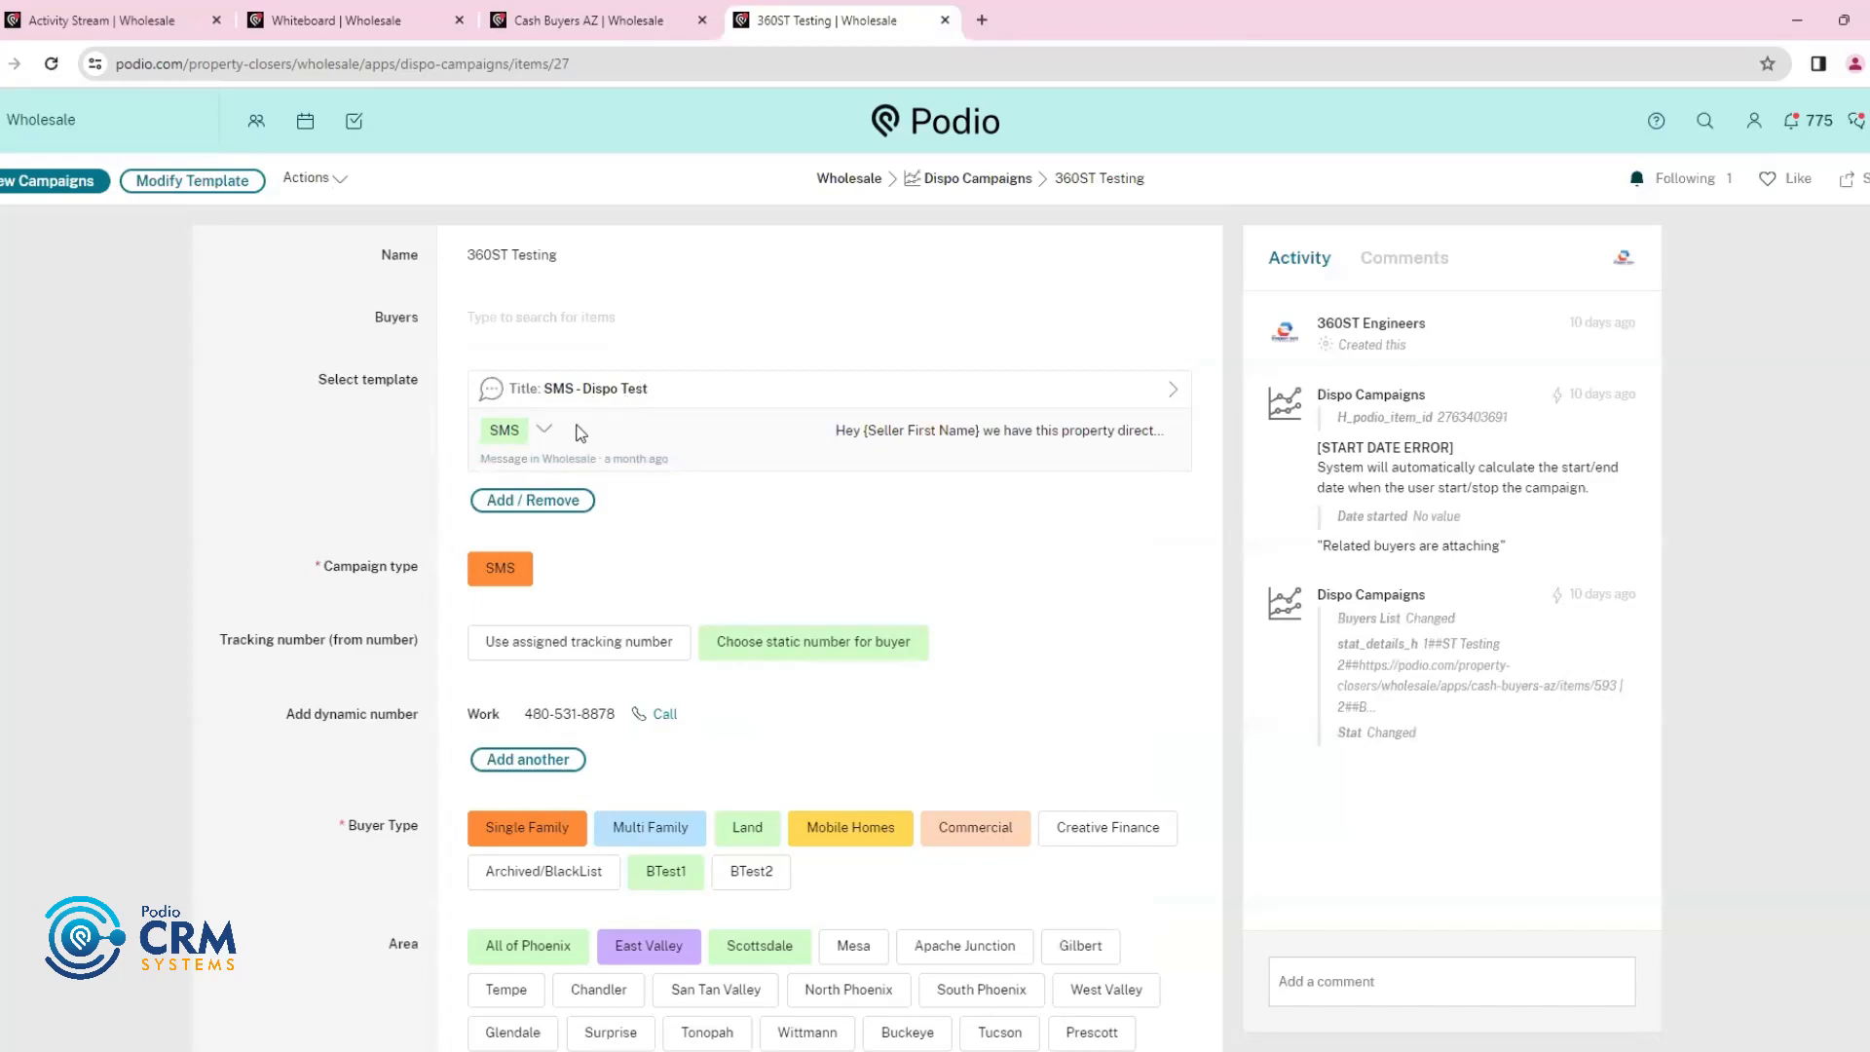
# Open the campaign's SMS - Dispo Test template separately and review its message body and the {Seller First Name} placeholder
pyautogui.middleClick(668, 404)
pyautogui.hotkey('ctrl', 'Tab')
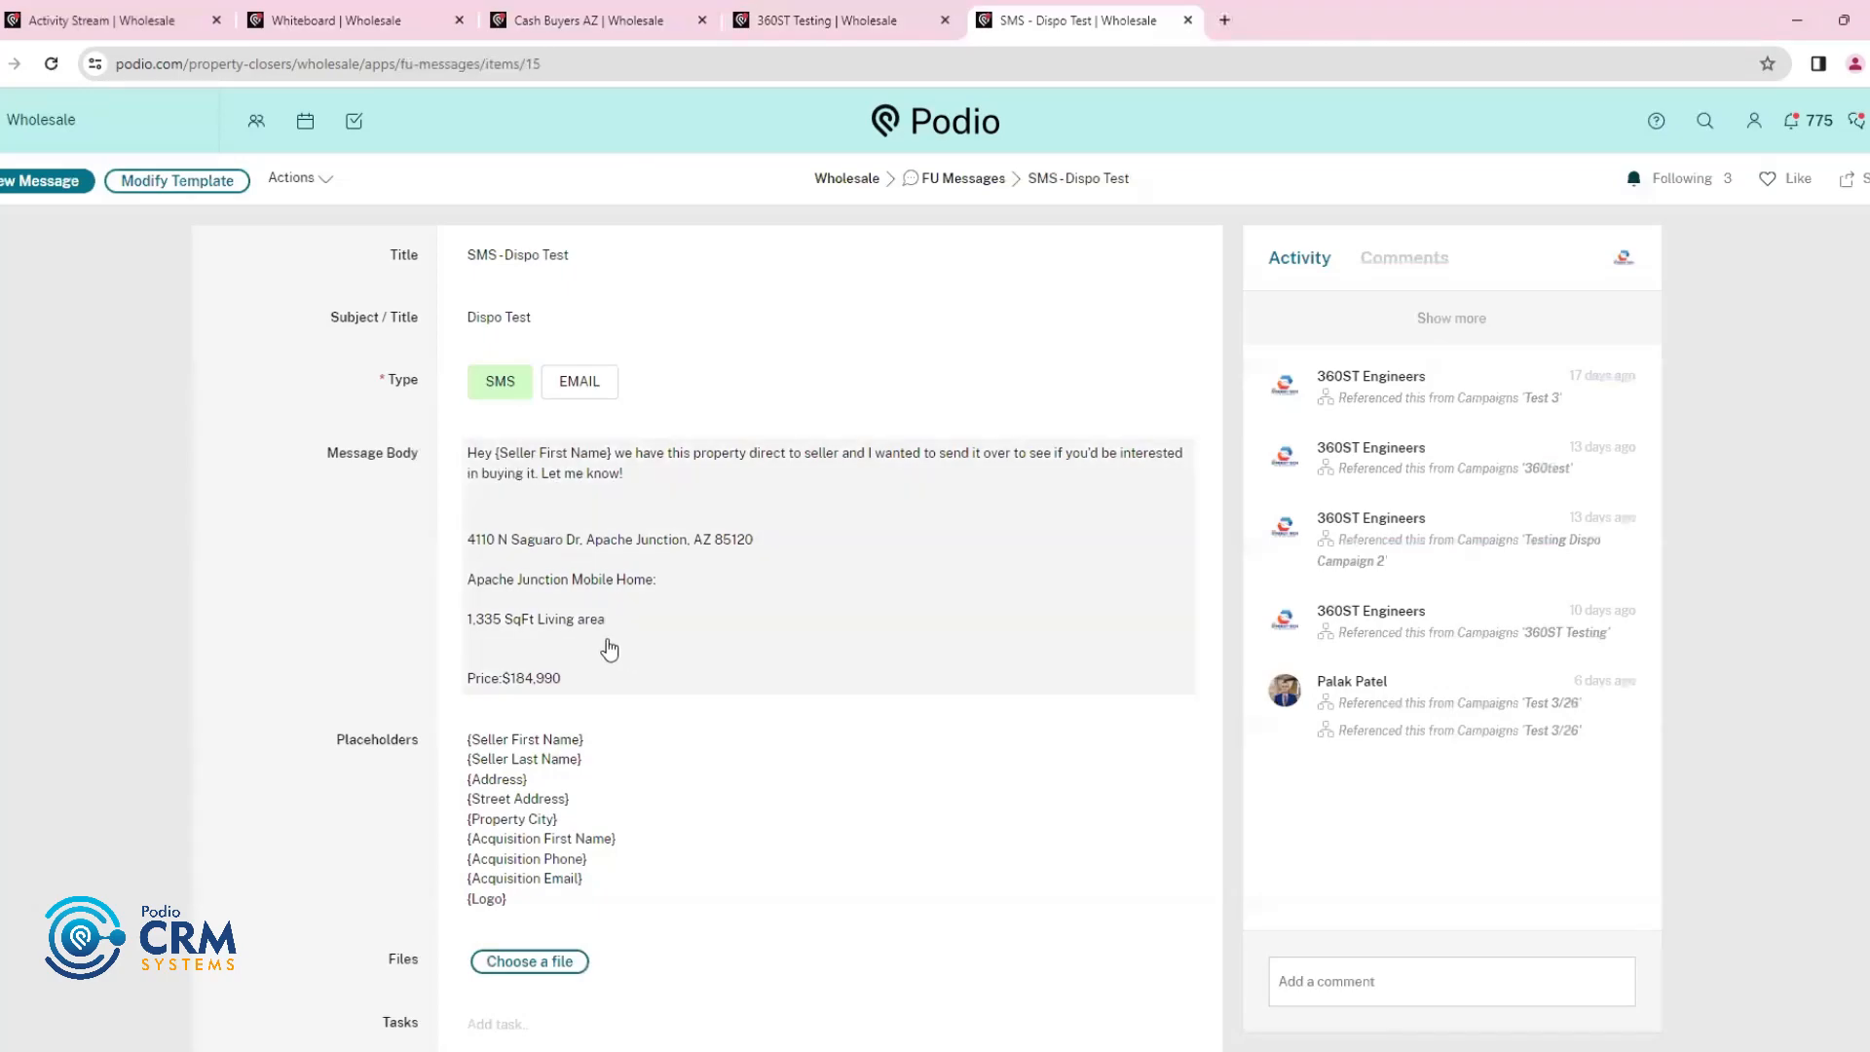
pyautogui.click(874, 30)
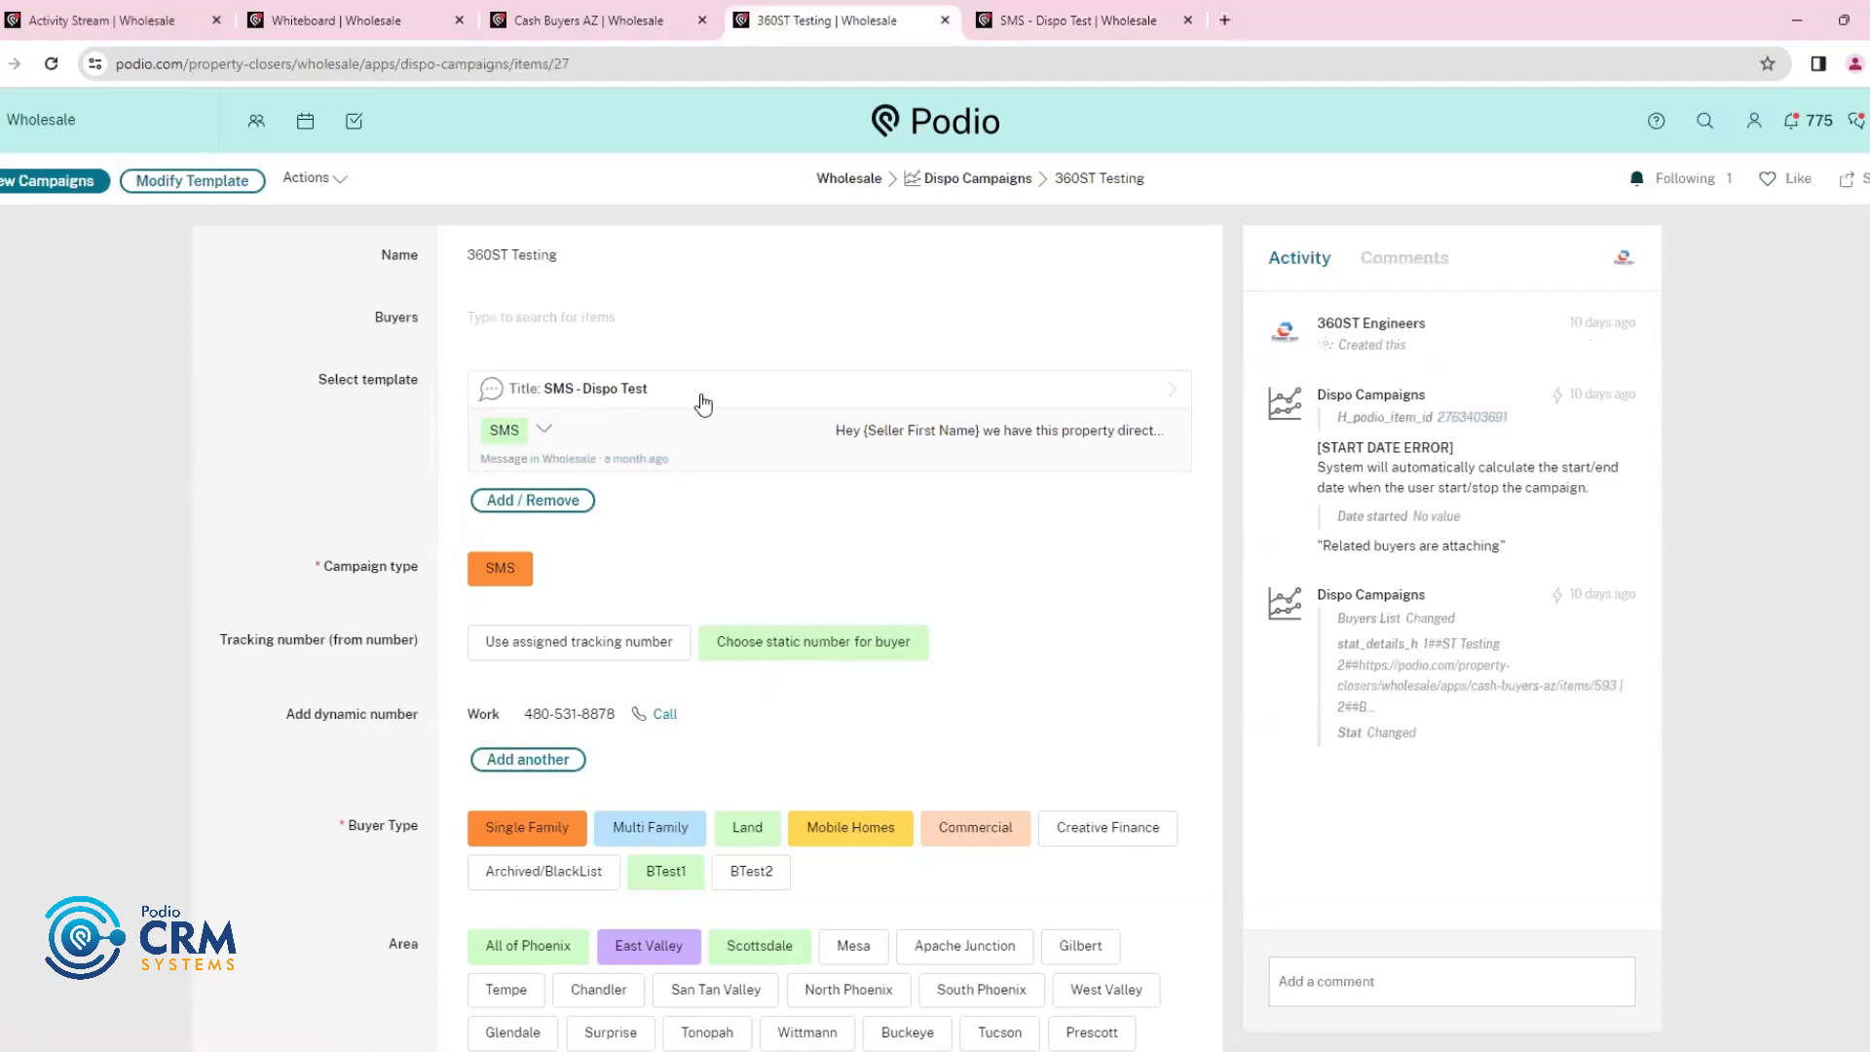
pyautogui.click(1085, 23)
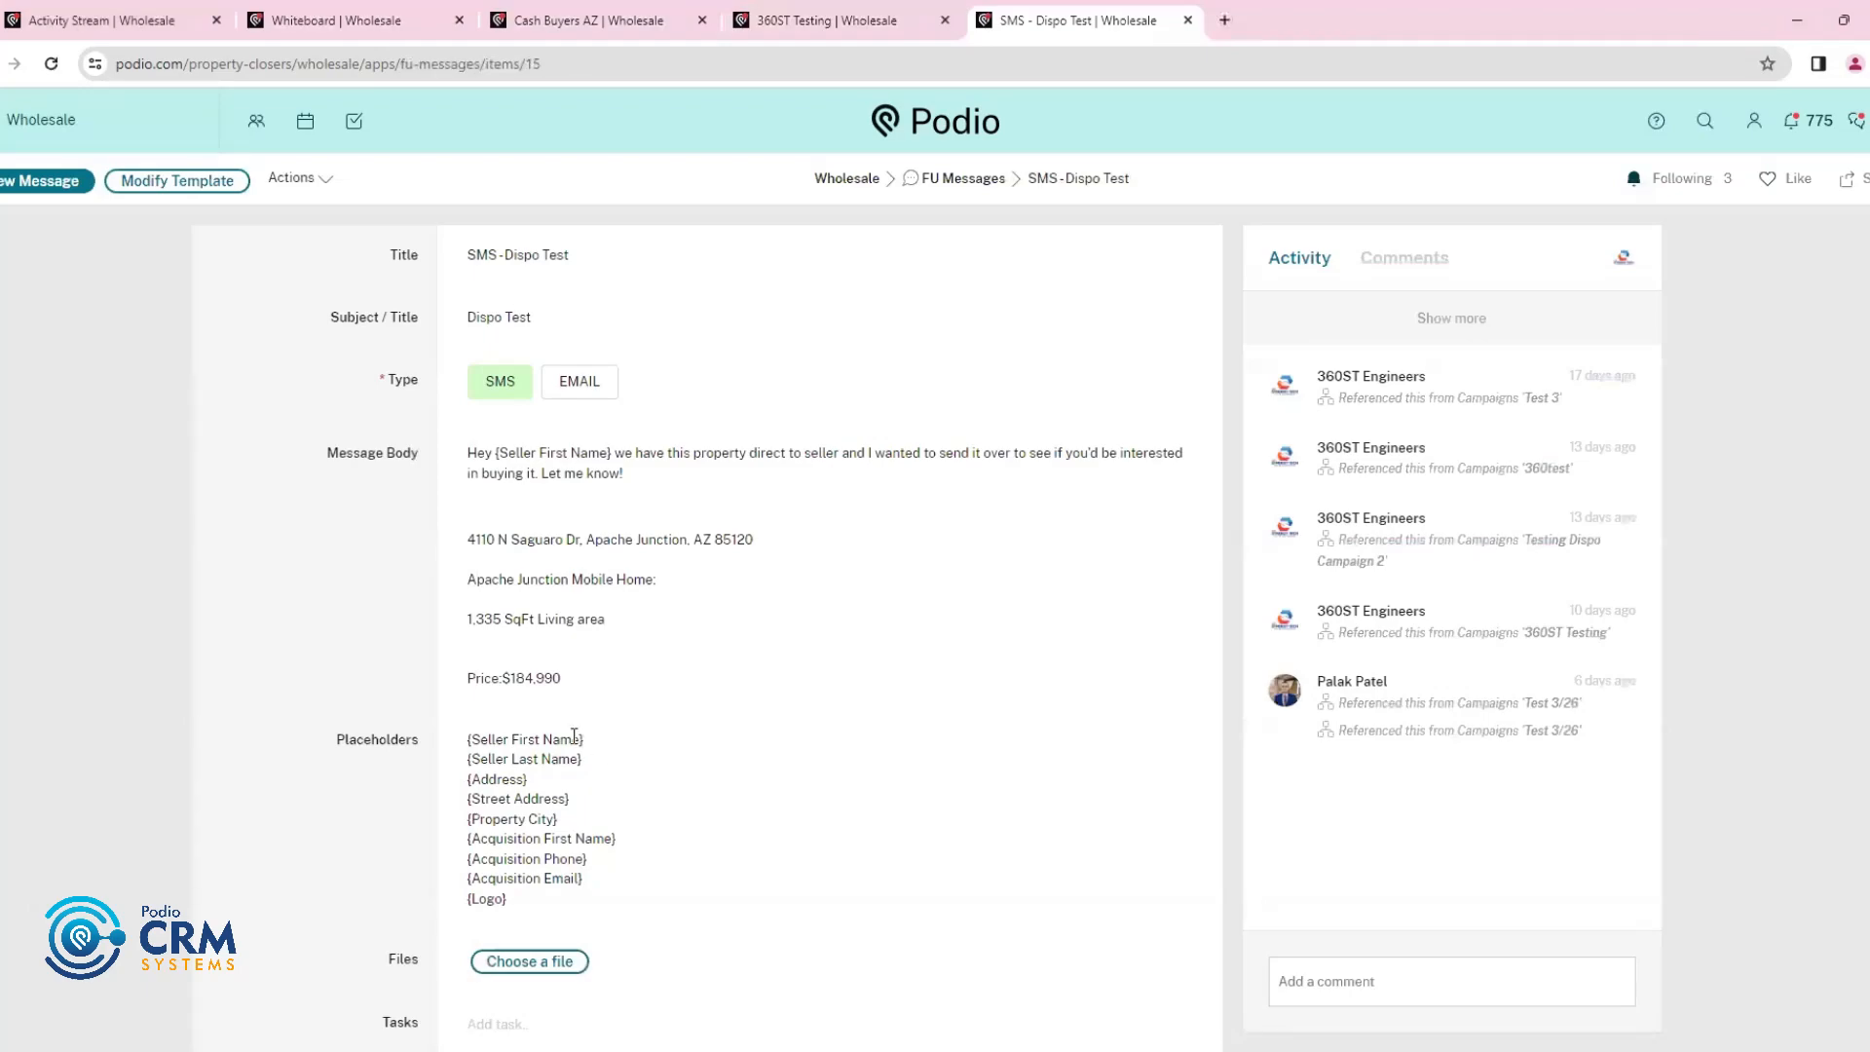
pyautogui.moveTo(601, 747); pyautogui.dragTo(454, 747)
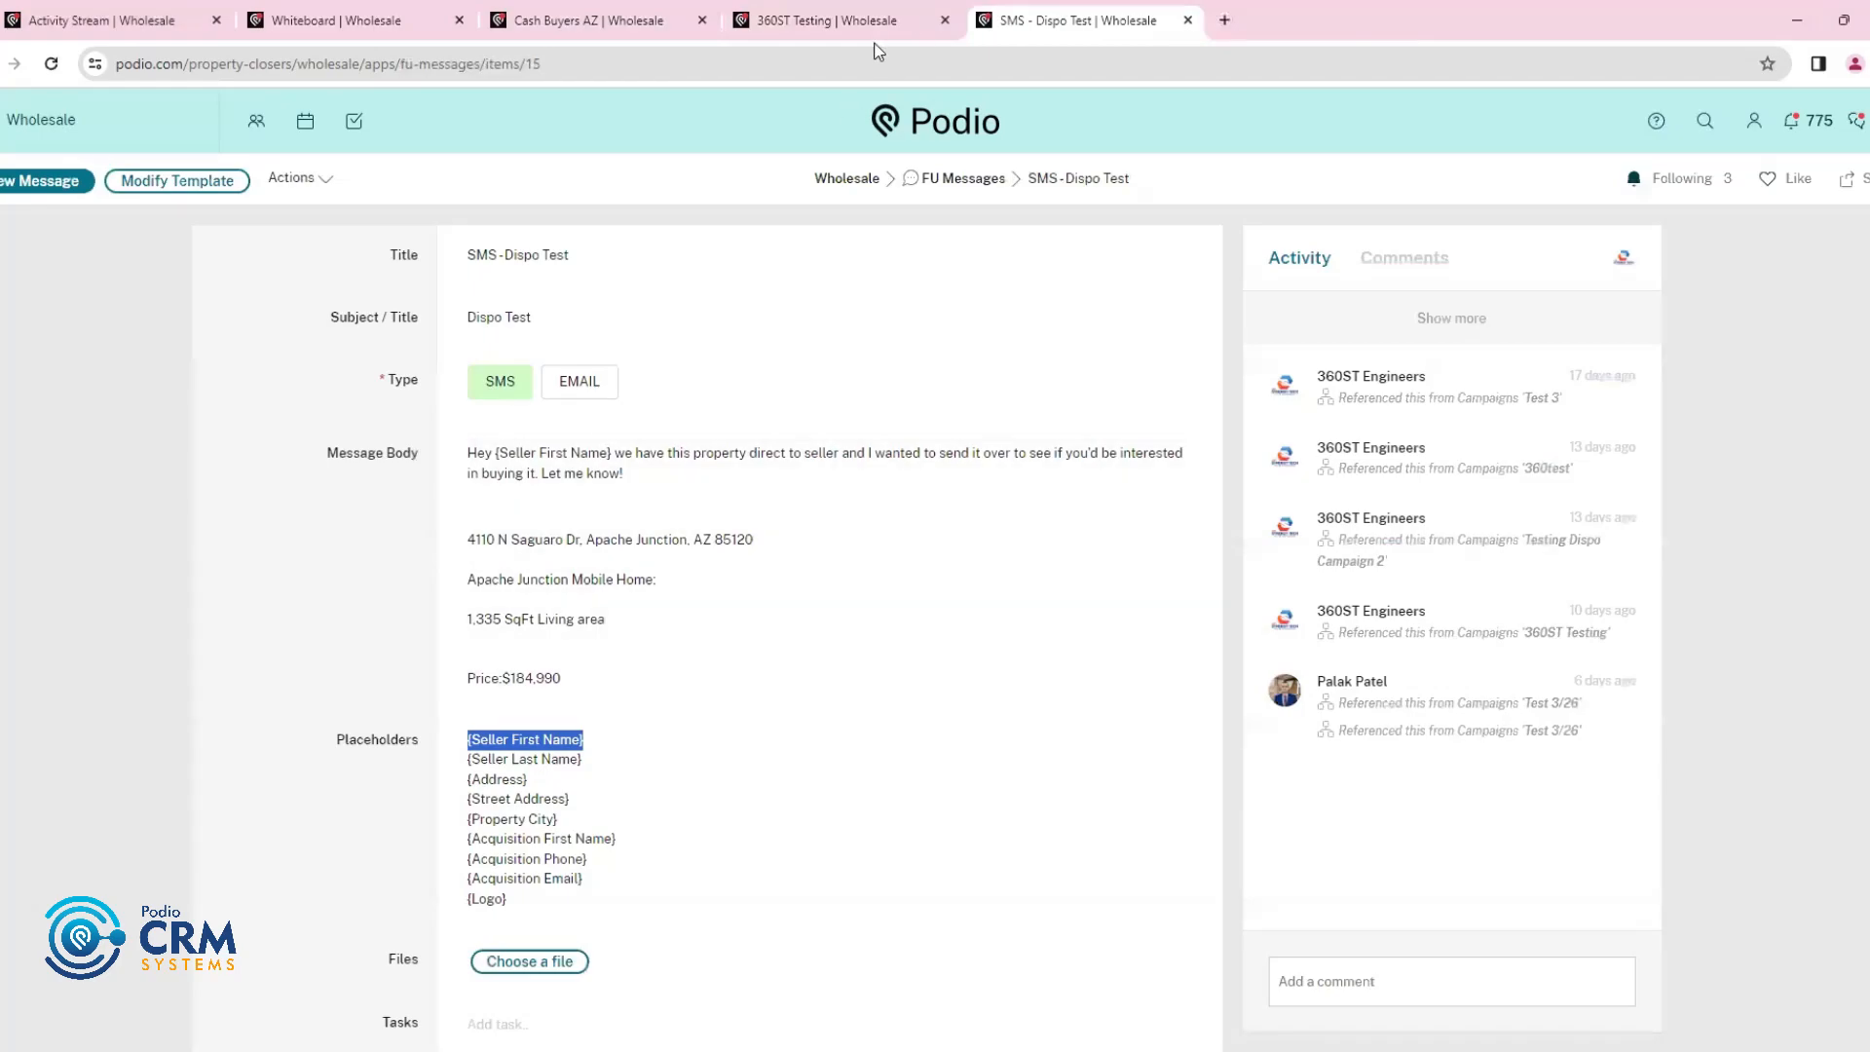
# Return to the 360ST Testing campaign and review its template, campaign type, tracking number, dynamic number, buyer type and area fields
pyautogui.click(834, 24)
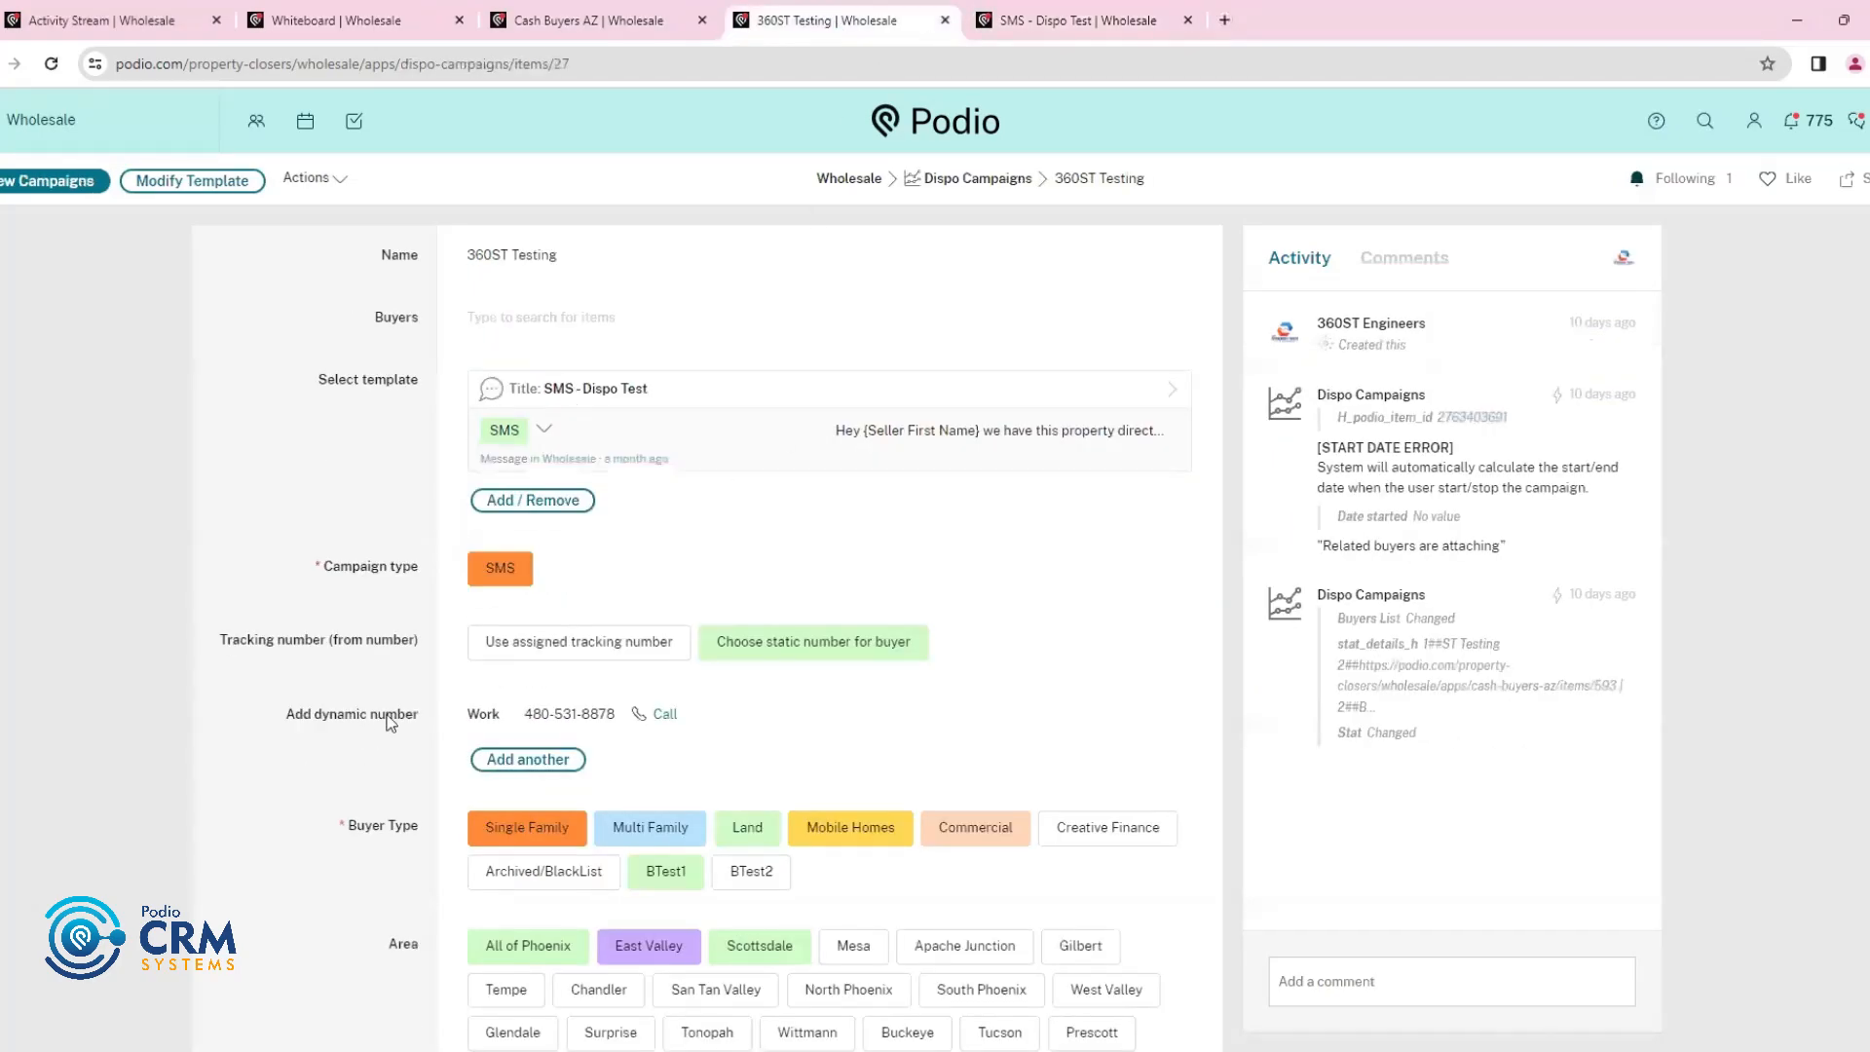
pyautogui.scroll(-1, 307, 693)
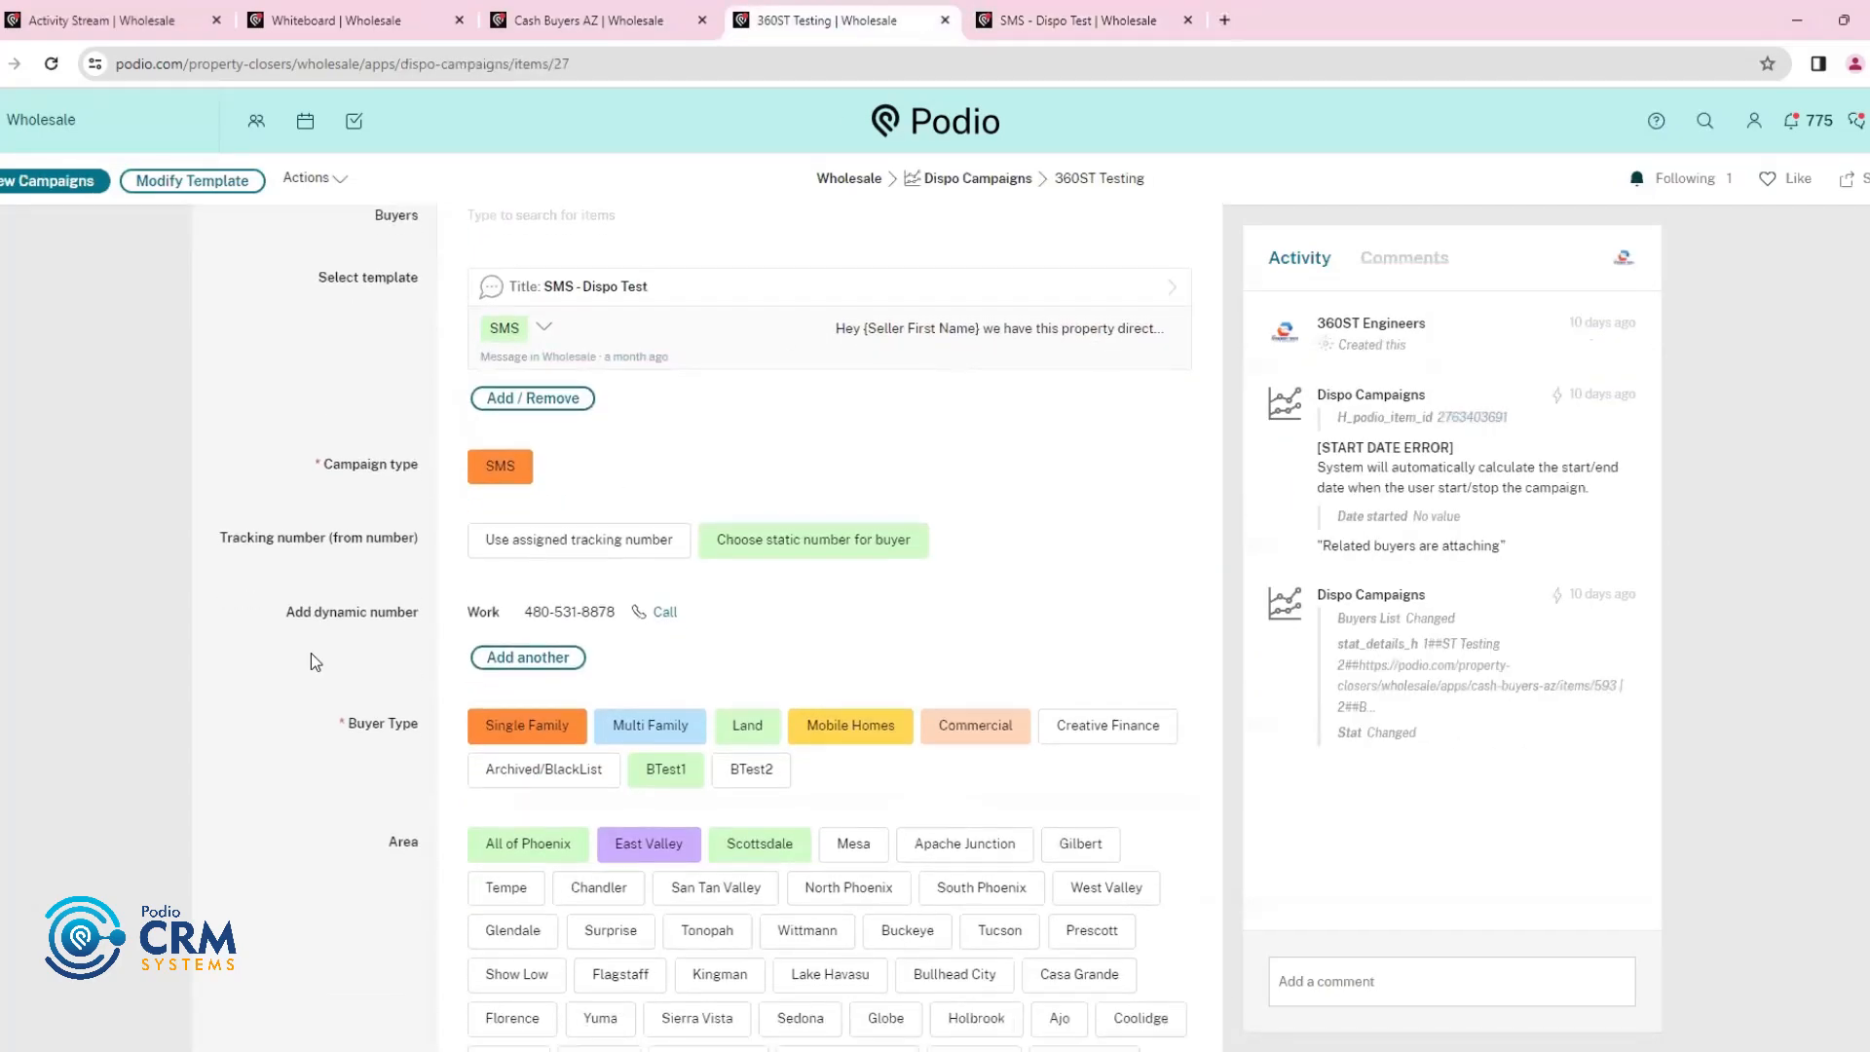
pyautogui.scroll(1, 311, 652)
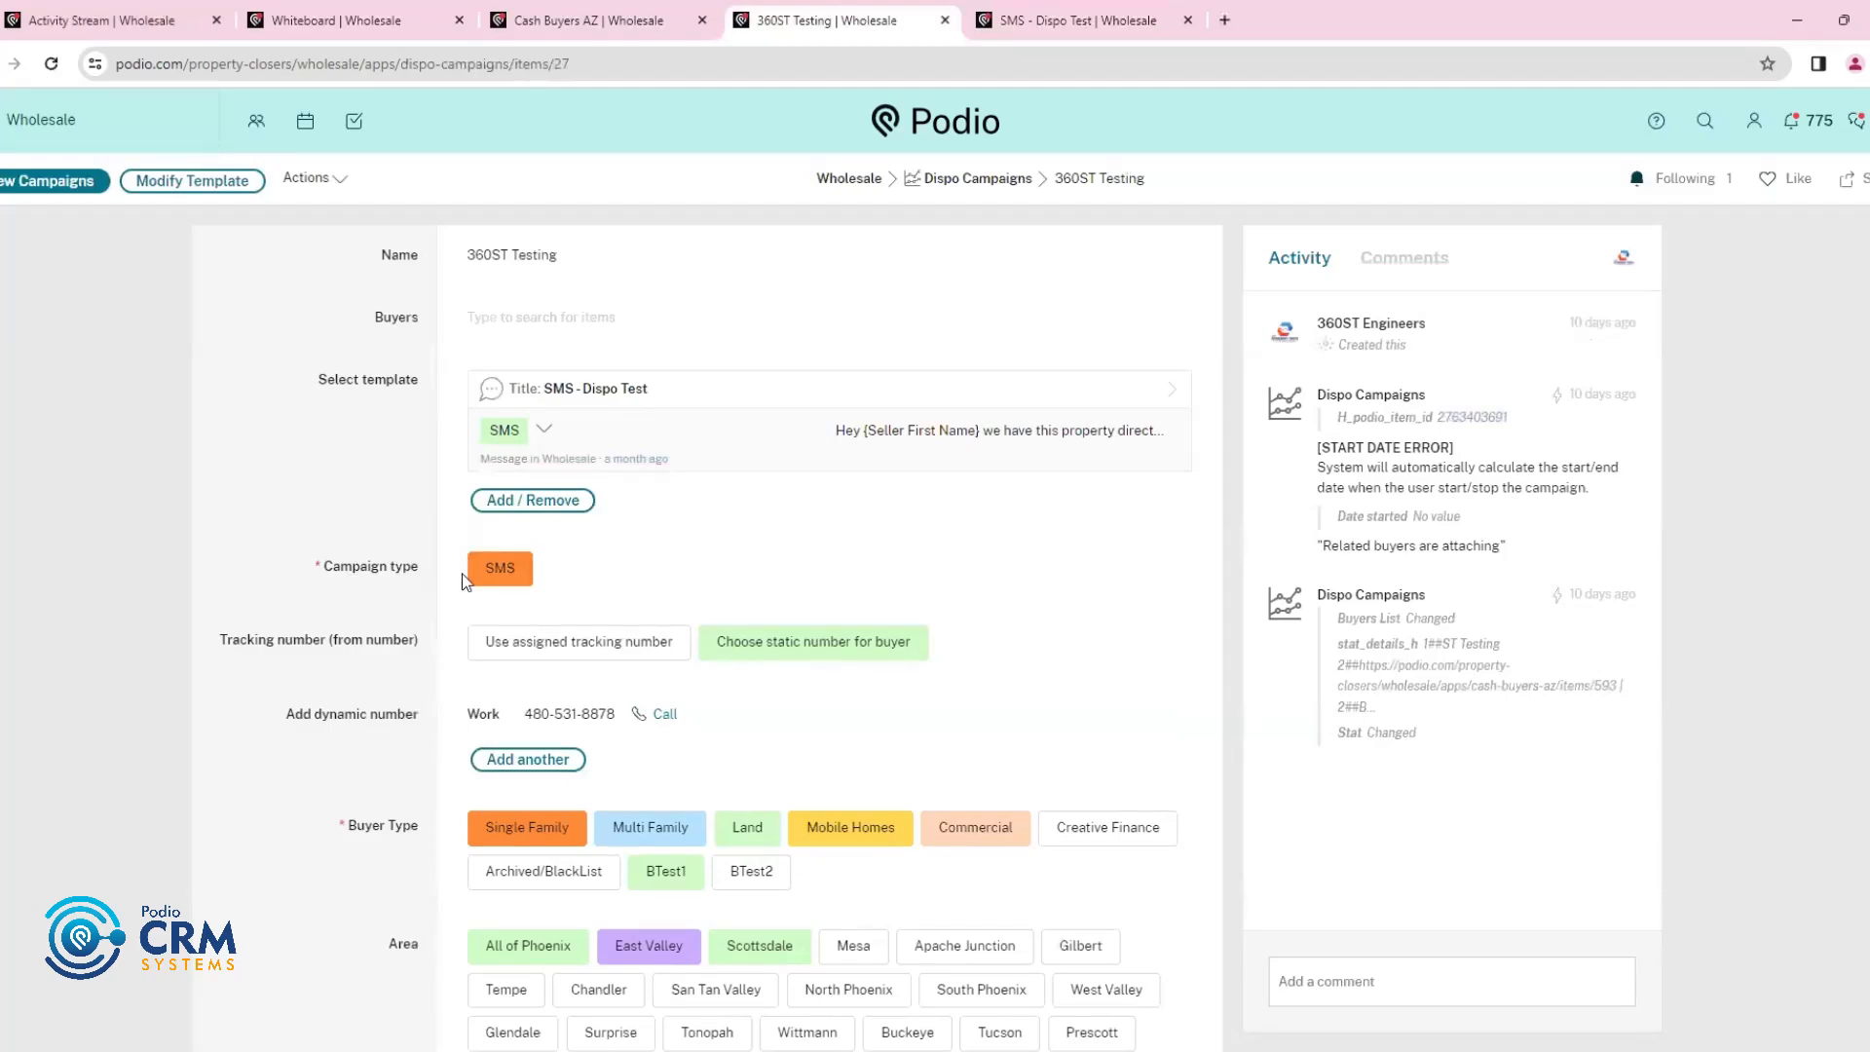
pyautogui.scroll(-6, 303, 575)
pyautogui.scroll(3, 341, 572)
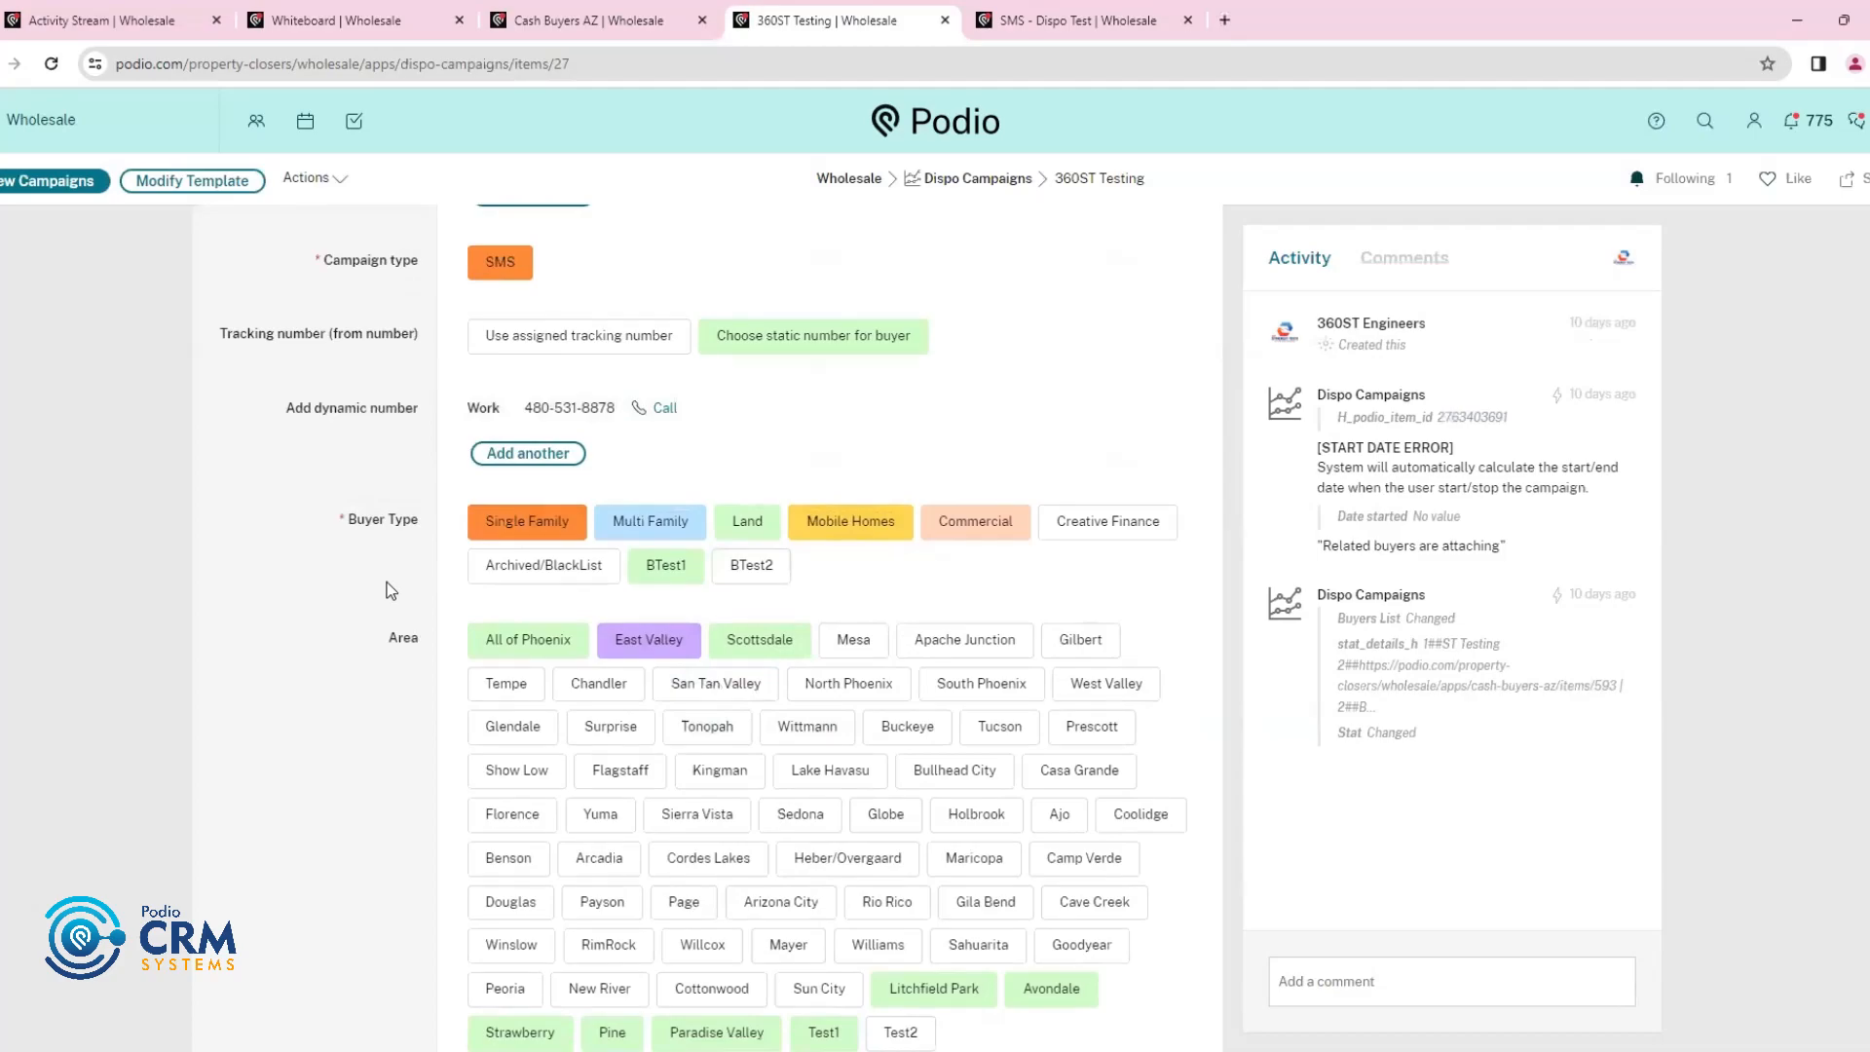
pyautogui.scroll(3, 384, 589)
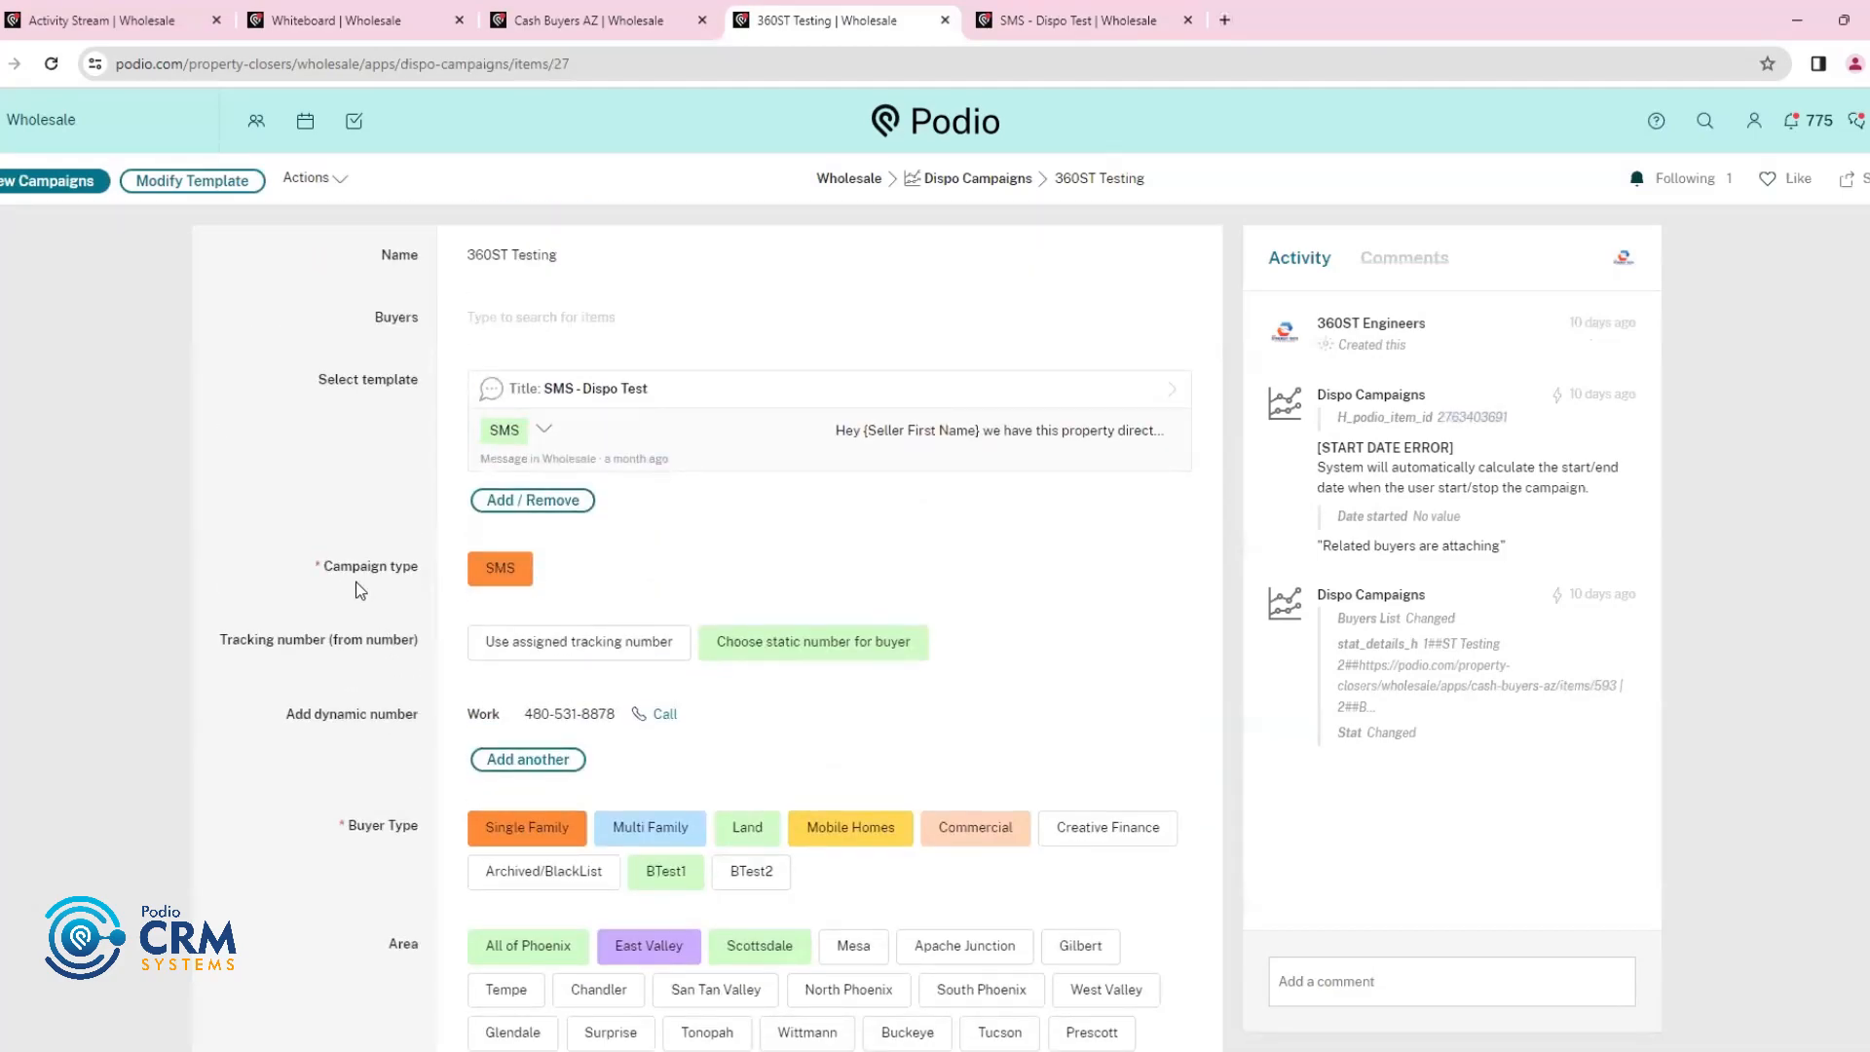
pyautogui.scroll(-2, 288, 588)
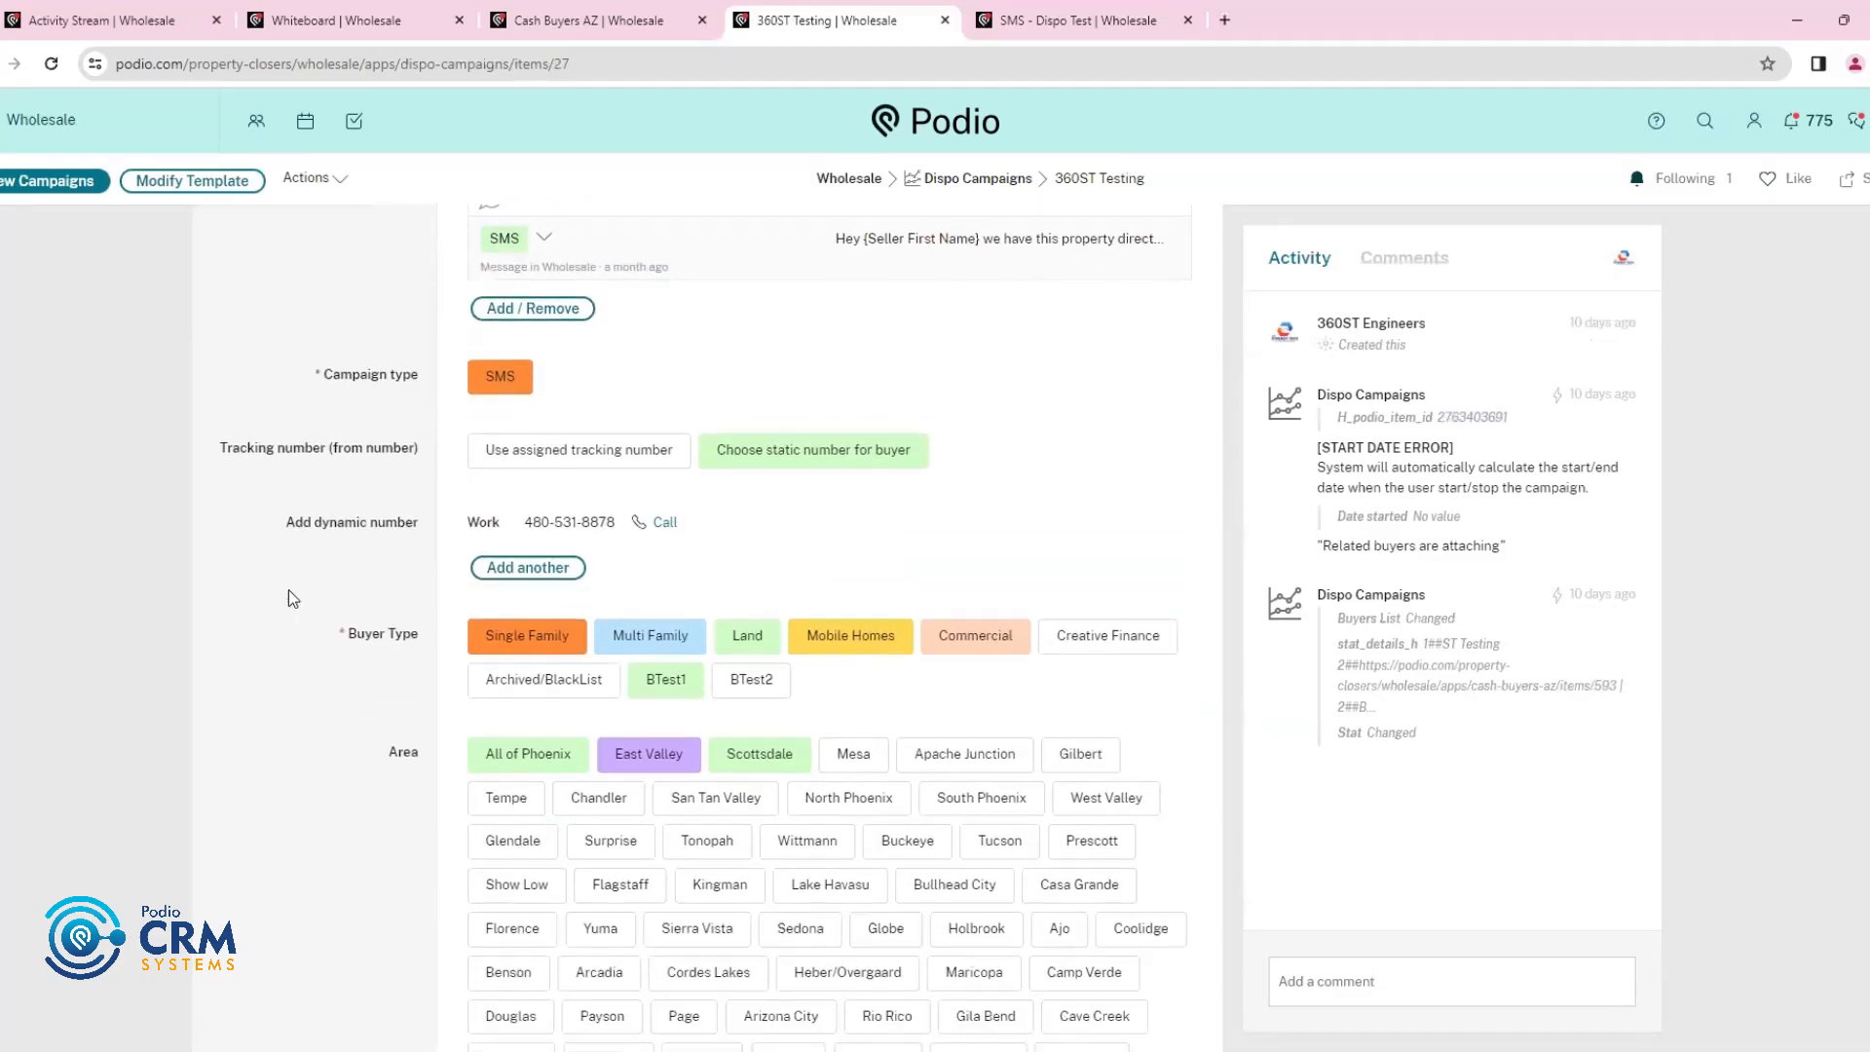
pyautogui.scroll(2, 291, 590)
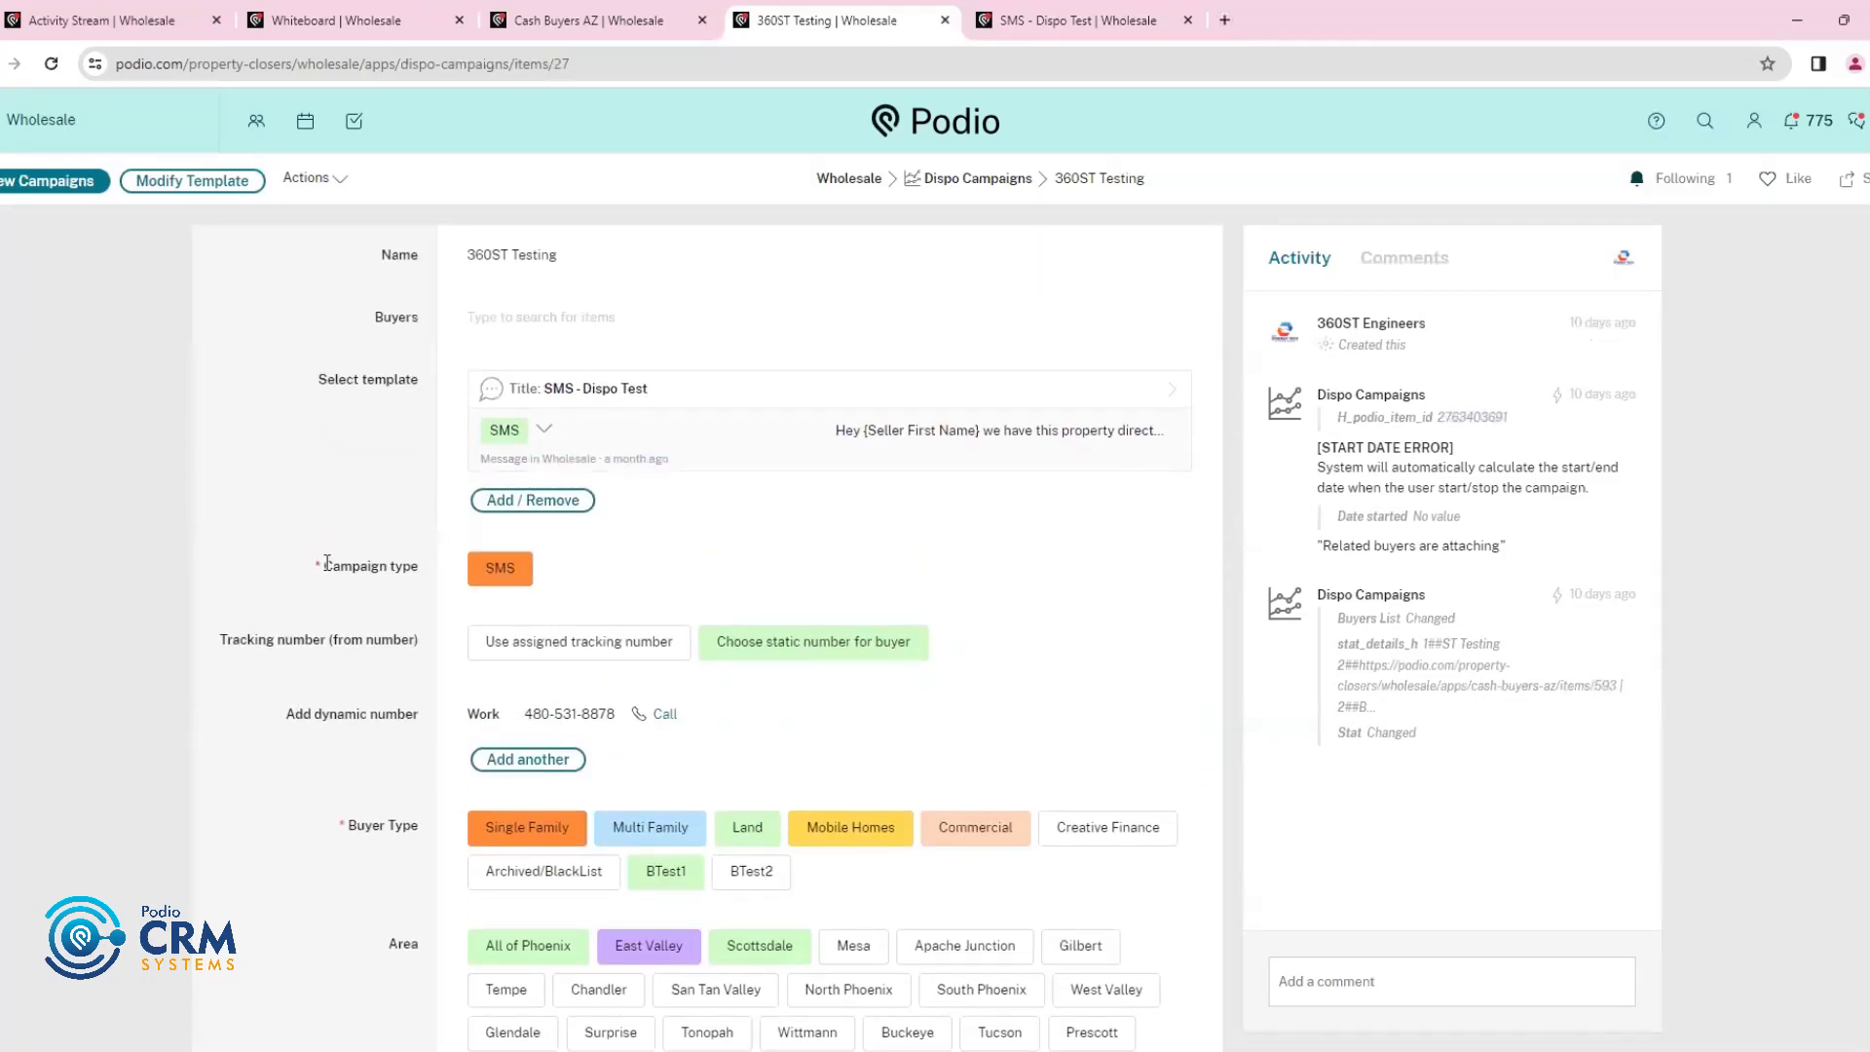
# Add both ST Testing 3 records and the ST Testing 2 record to the 360ST Testing campaign's Buyers field
pyautogui.moveTo(327, 563); pyautogui.dragTo(402, 565)
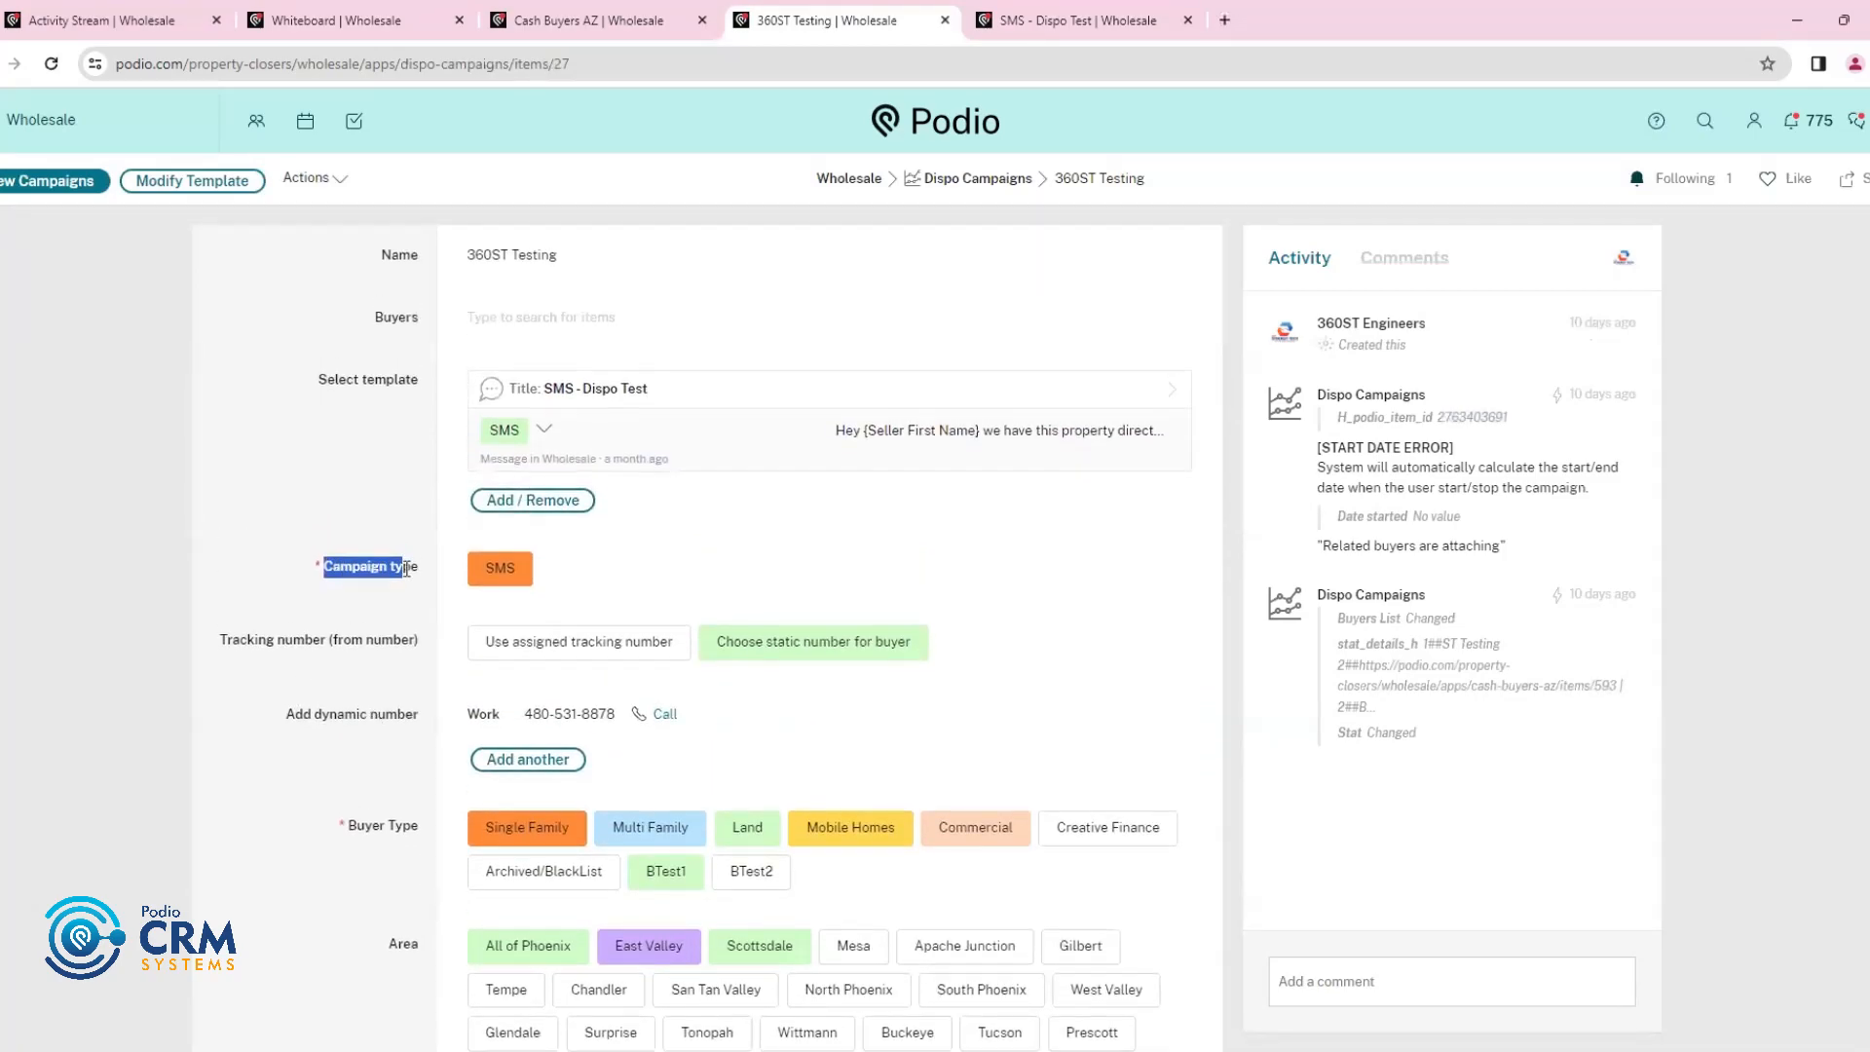
pyautogui.scroll(-3, 836, 699)
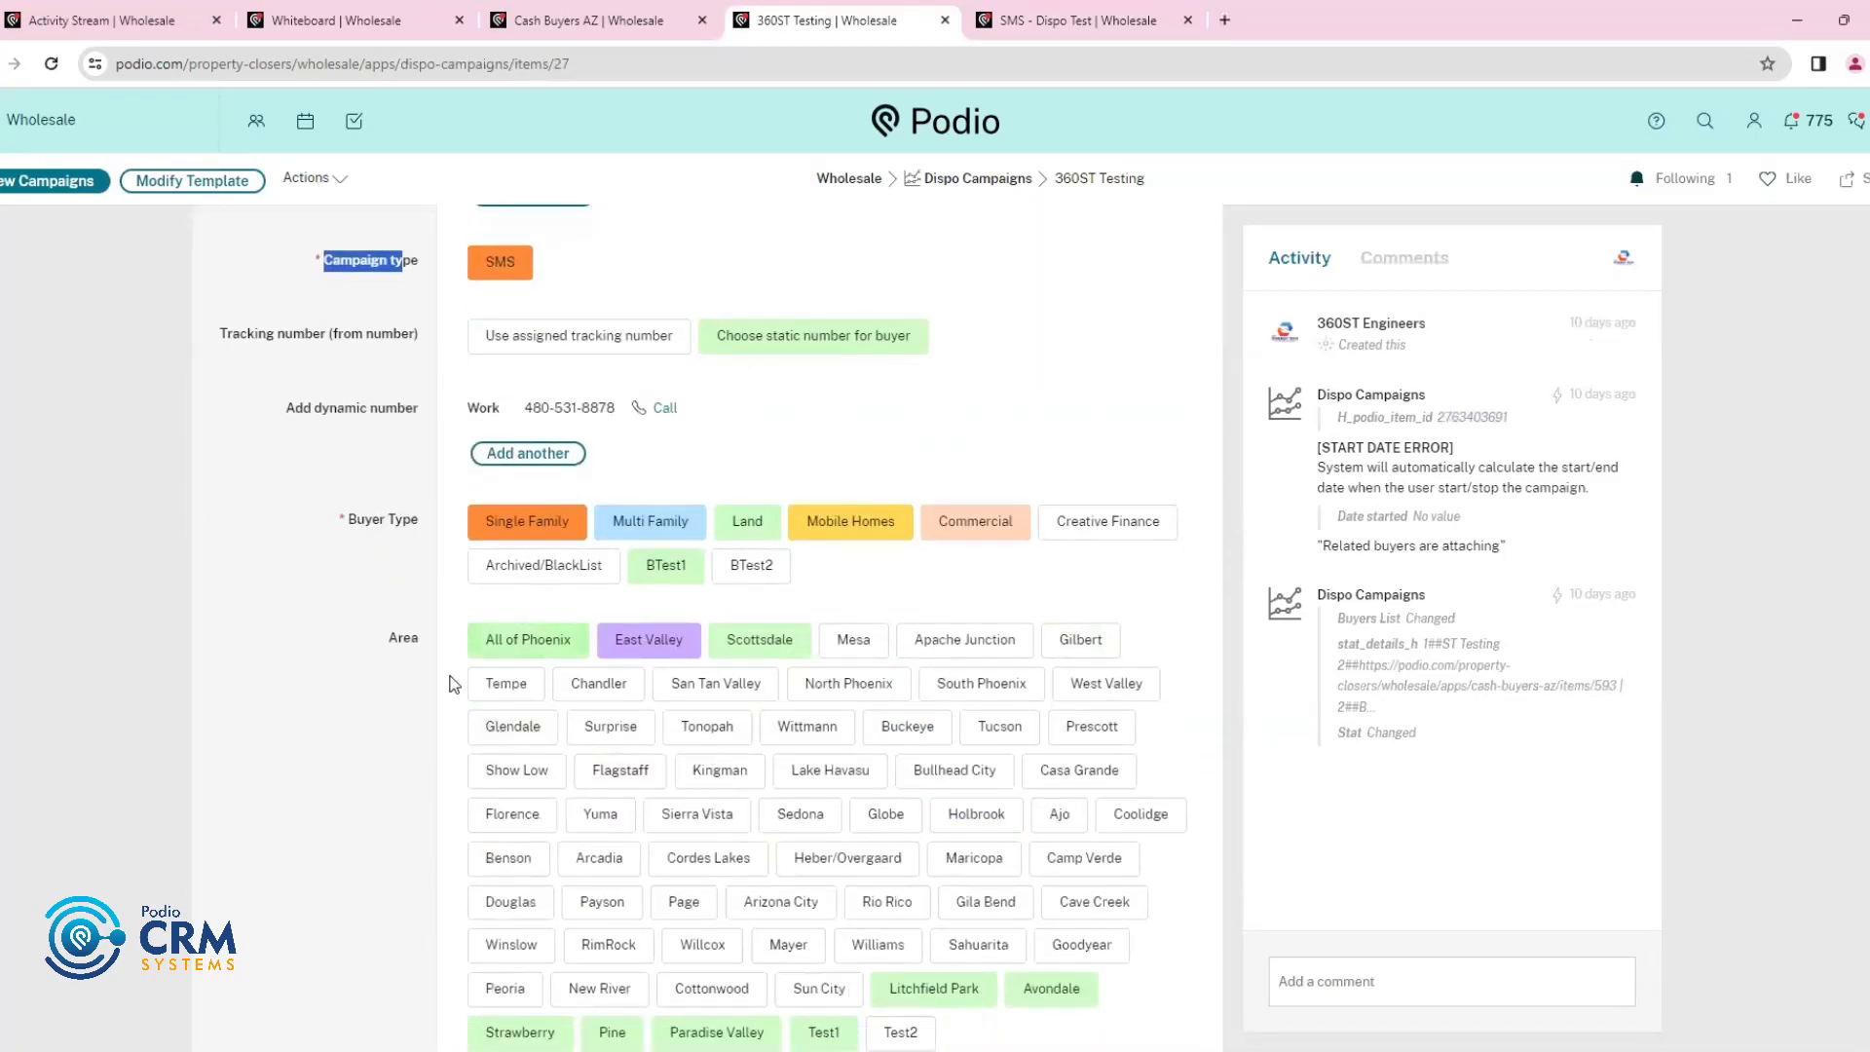
pyautogui.scroll(3, 368, 639)
pyautogui.click(523, 318)
pyautogui.click(536, 320)
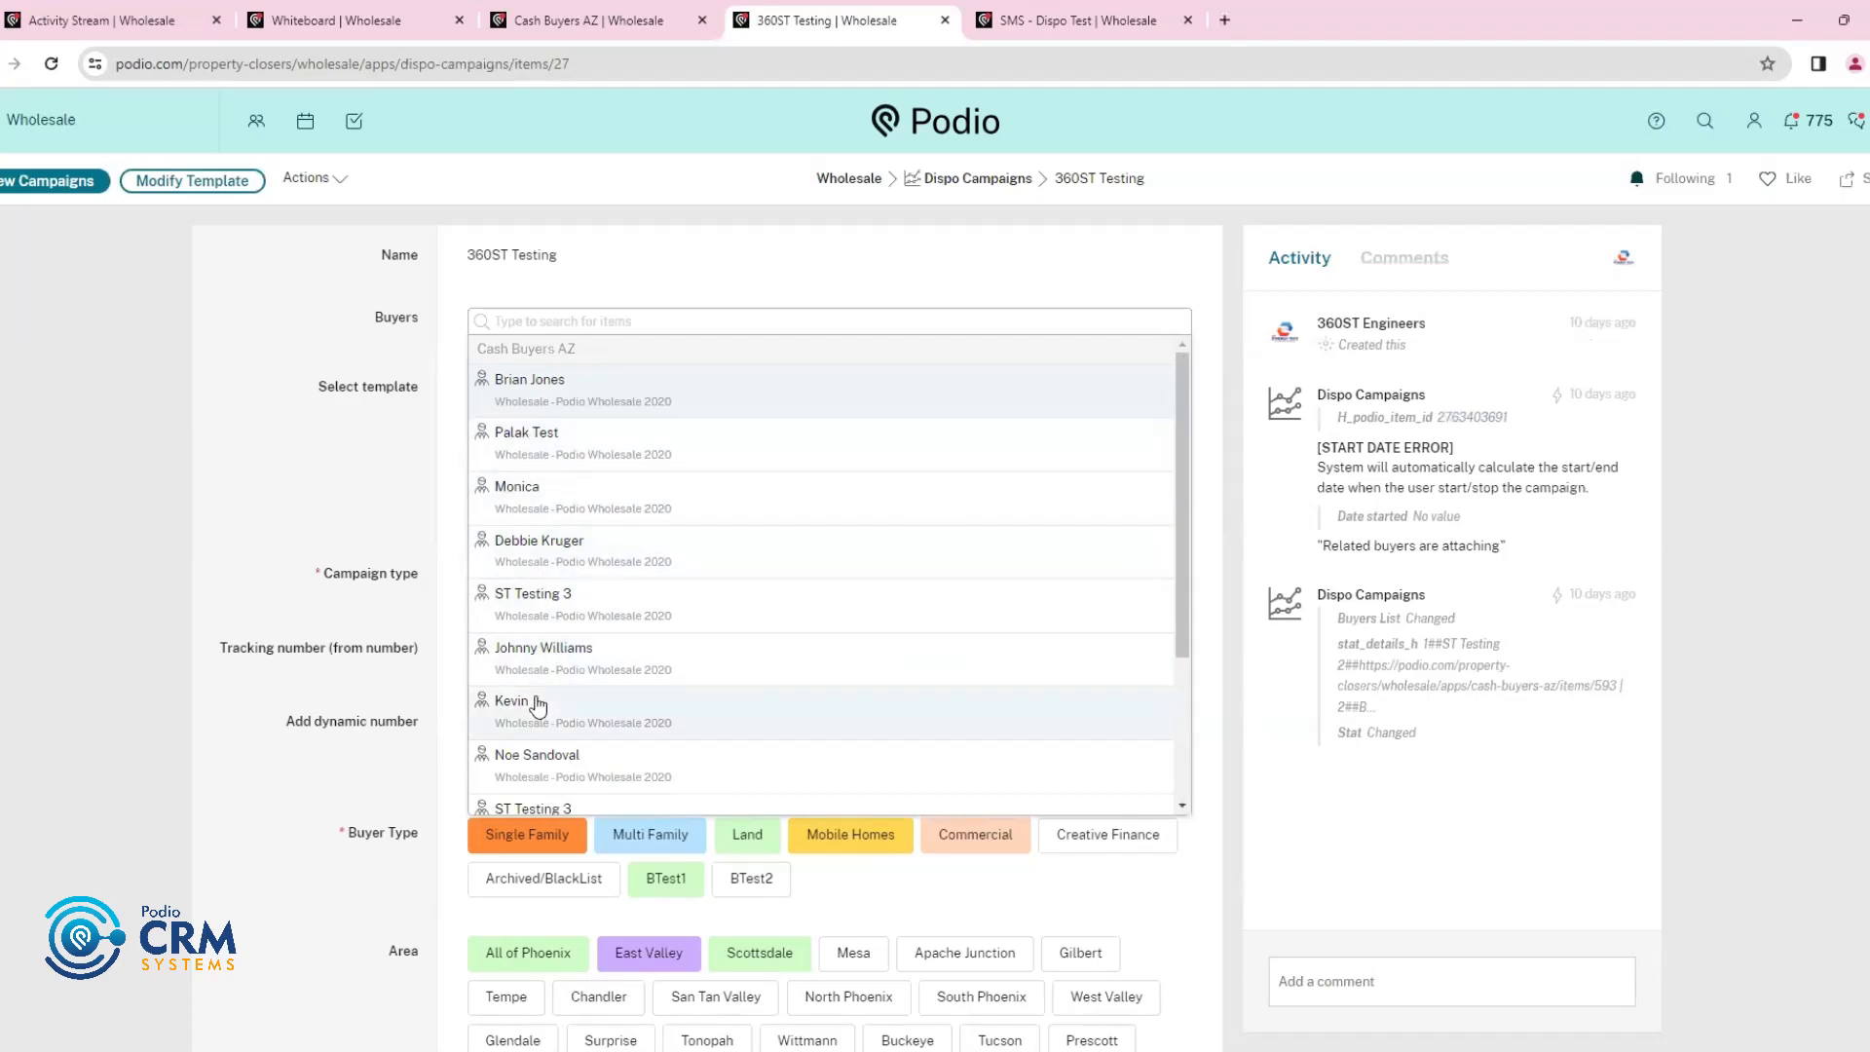
pyautogui.click(557, 596)
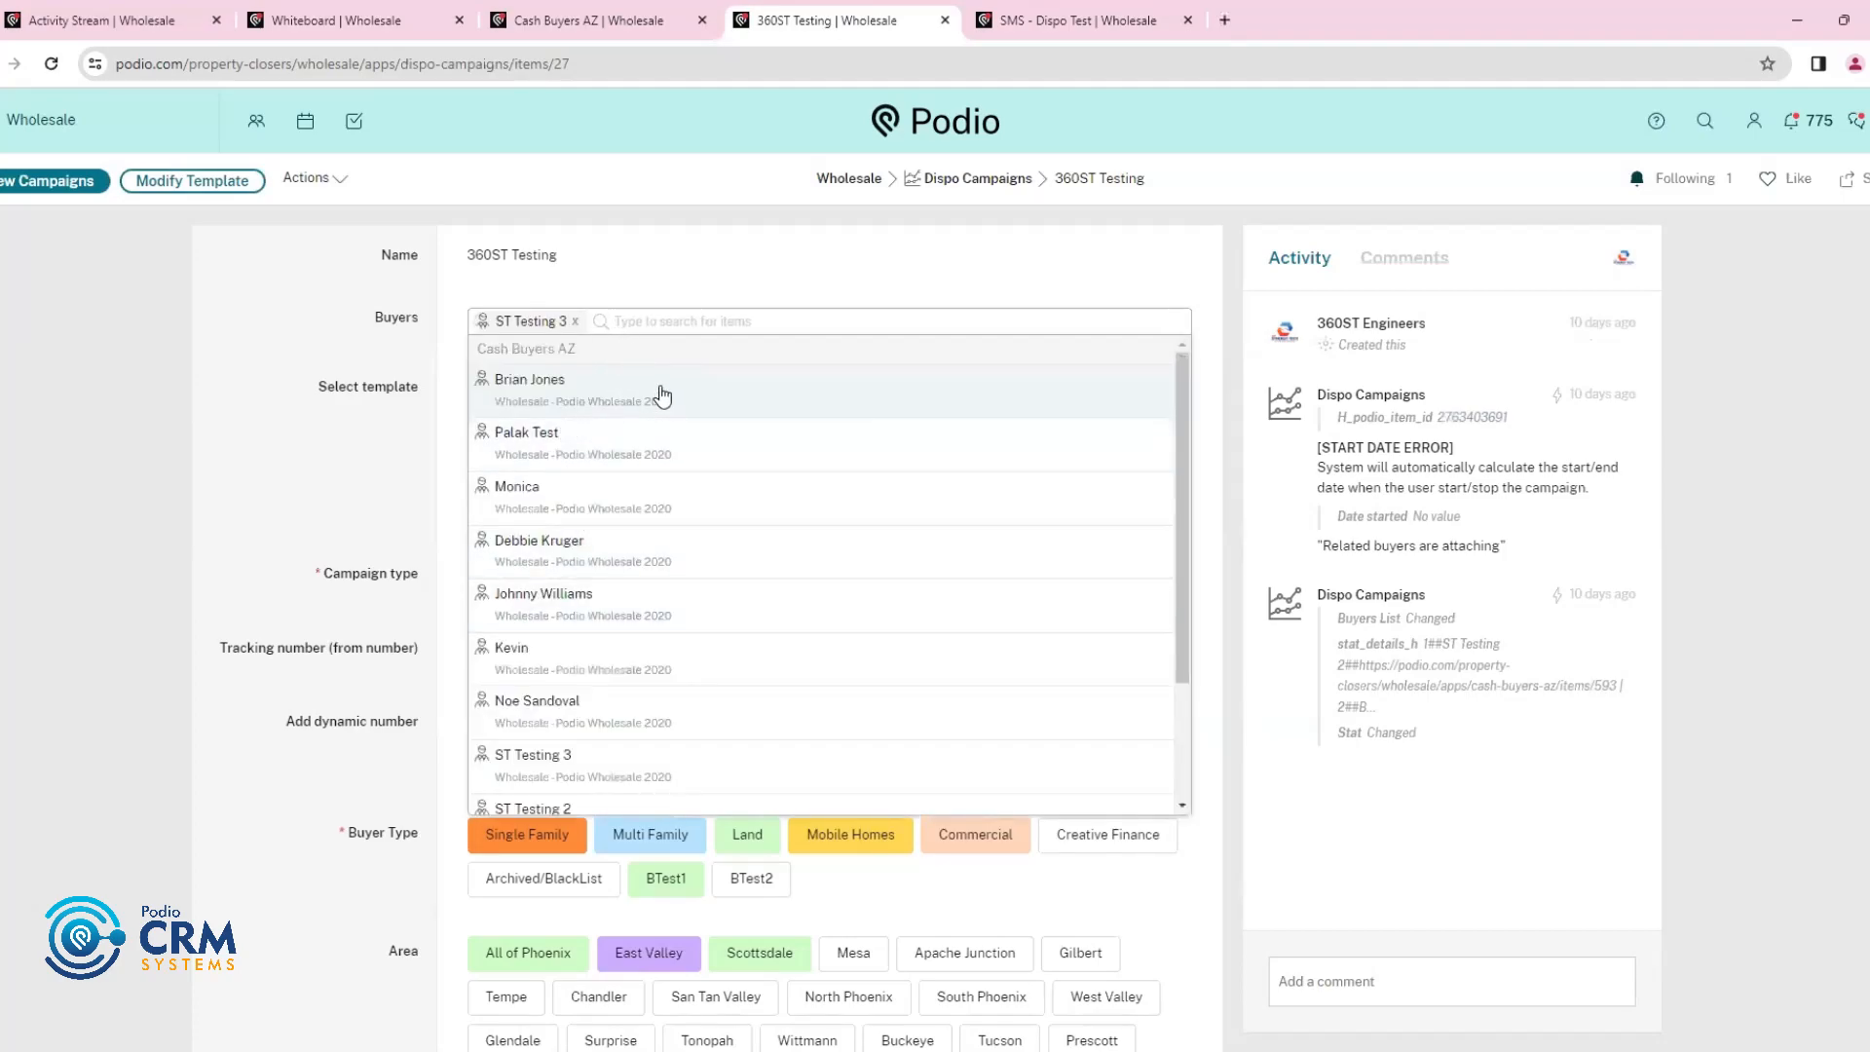
pyautogui.click(546, 773)
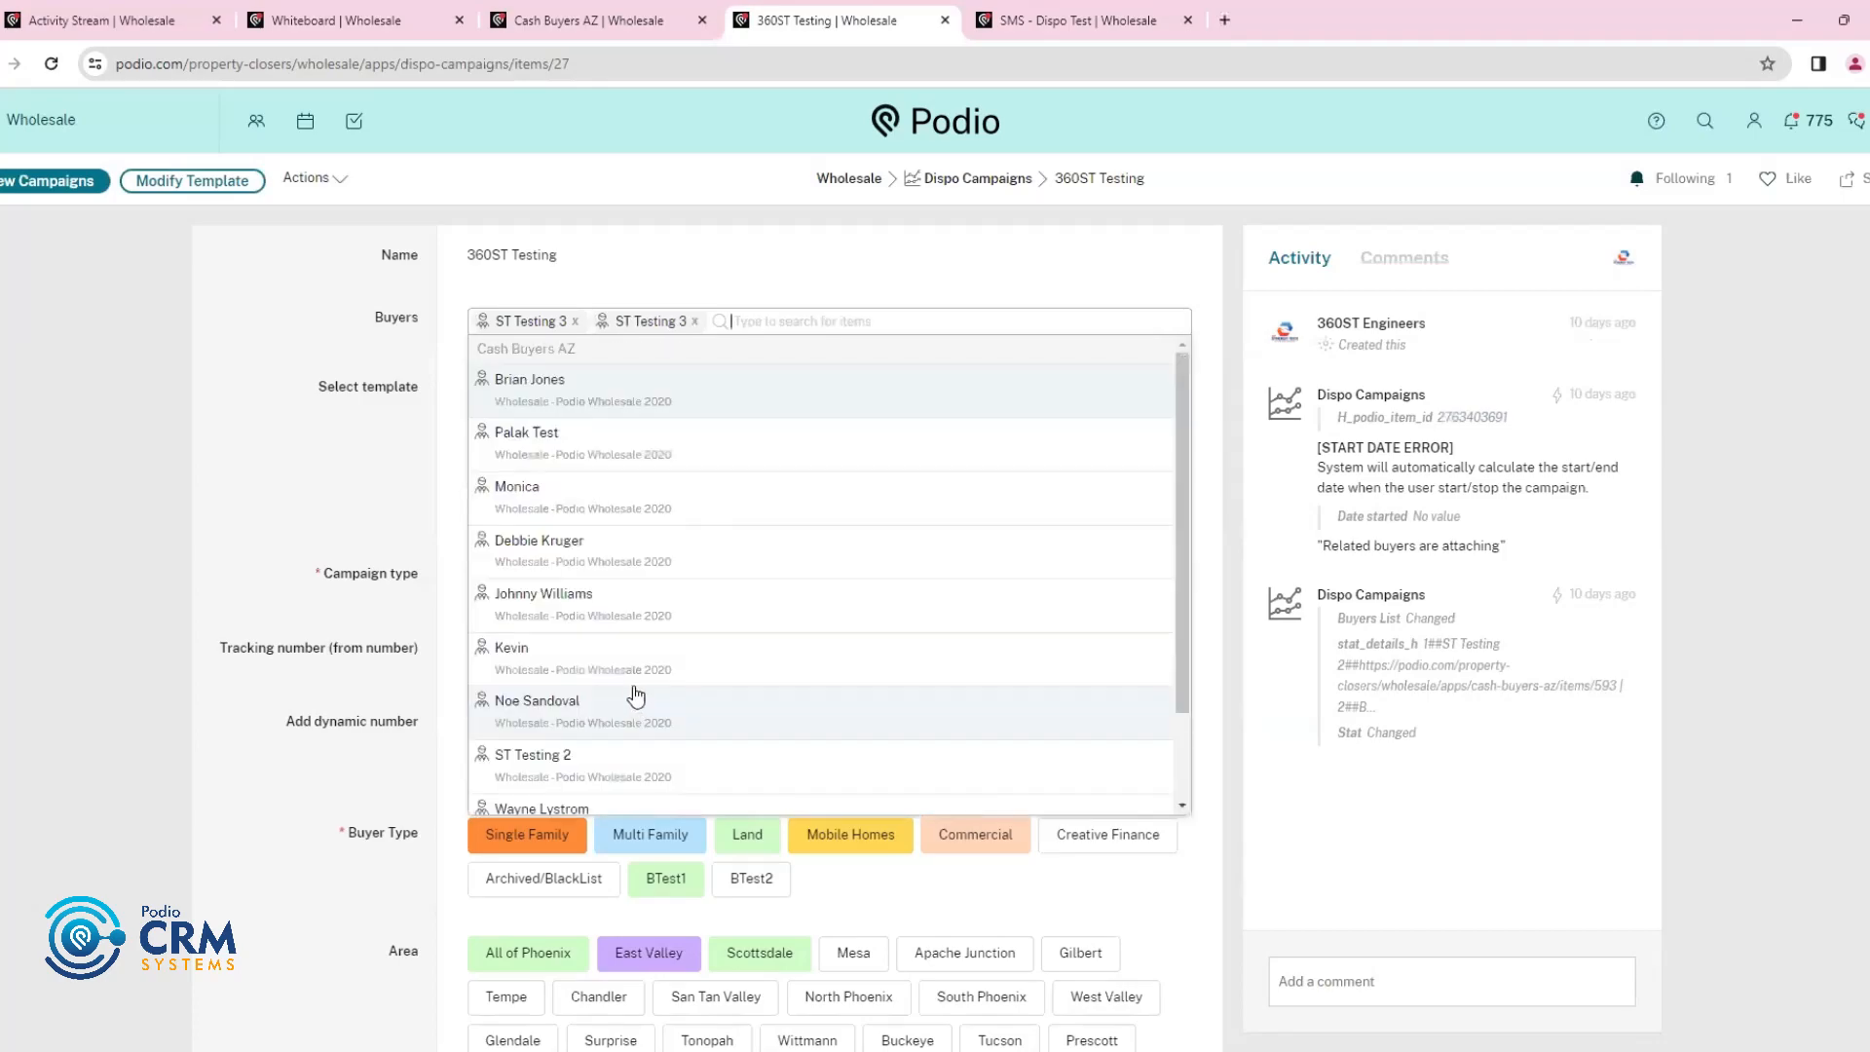
pyautogui.click(557, 765)
pyautogui.click(308, 463)
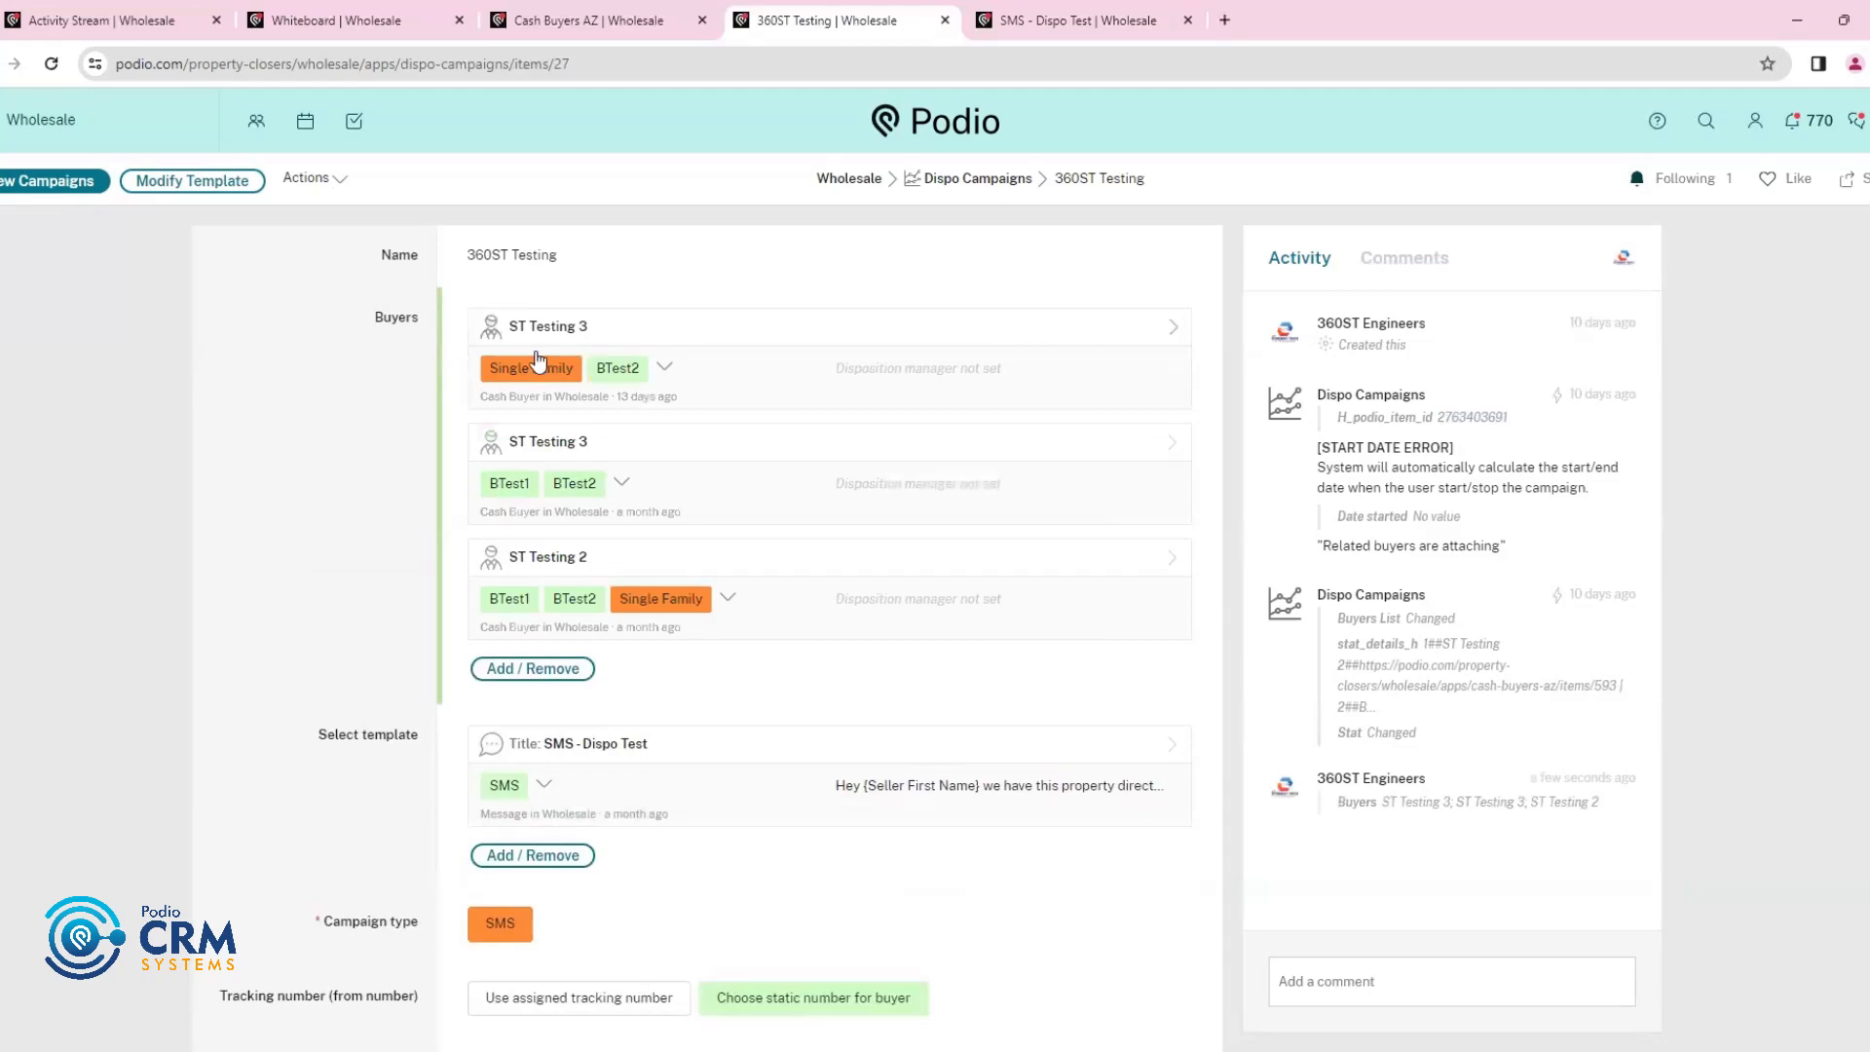
# Compare the manually added buyers with the campaign's Buyer Type and Area filters and the Buyers List
pyautogui.doubleClick(373, 321)
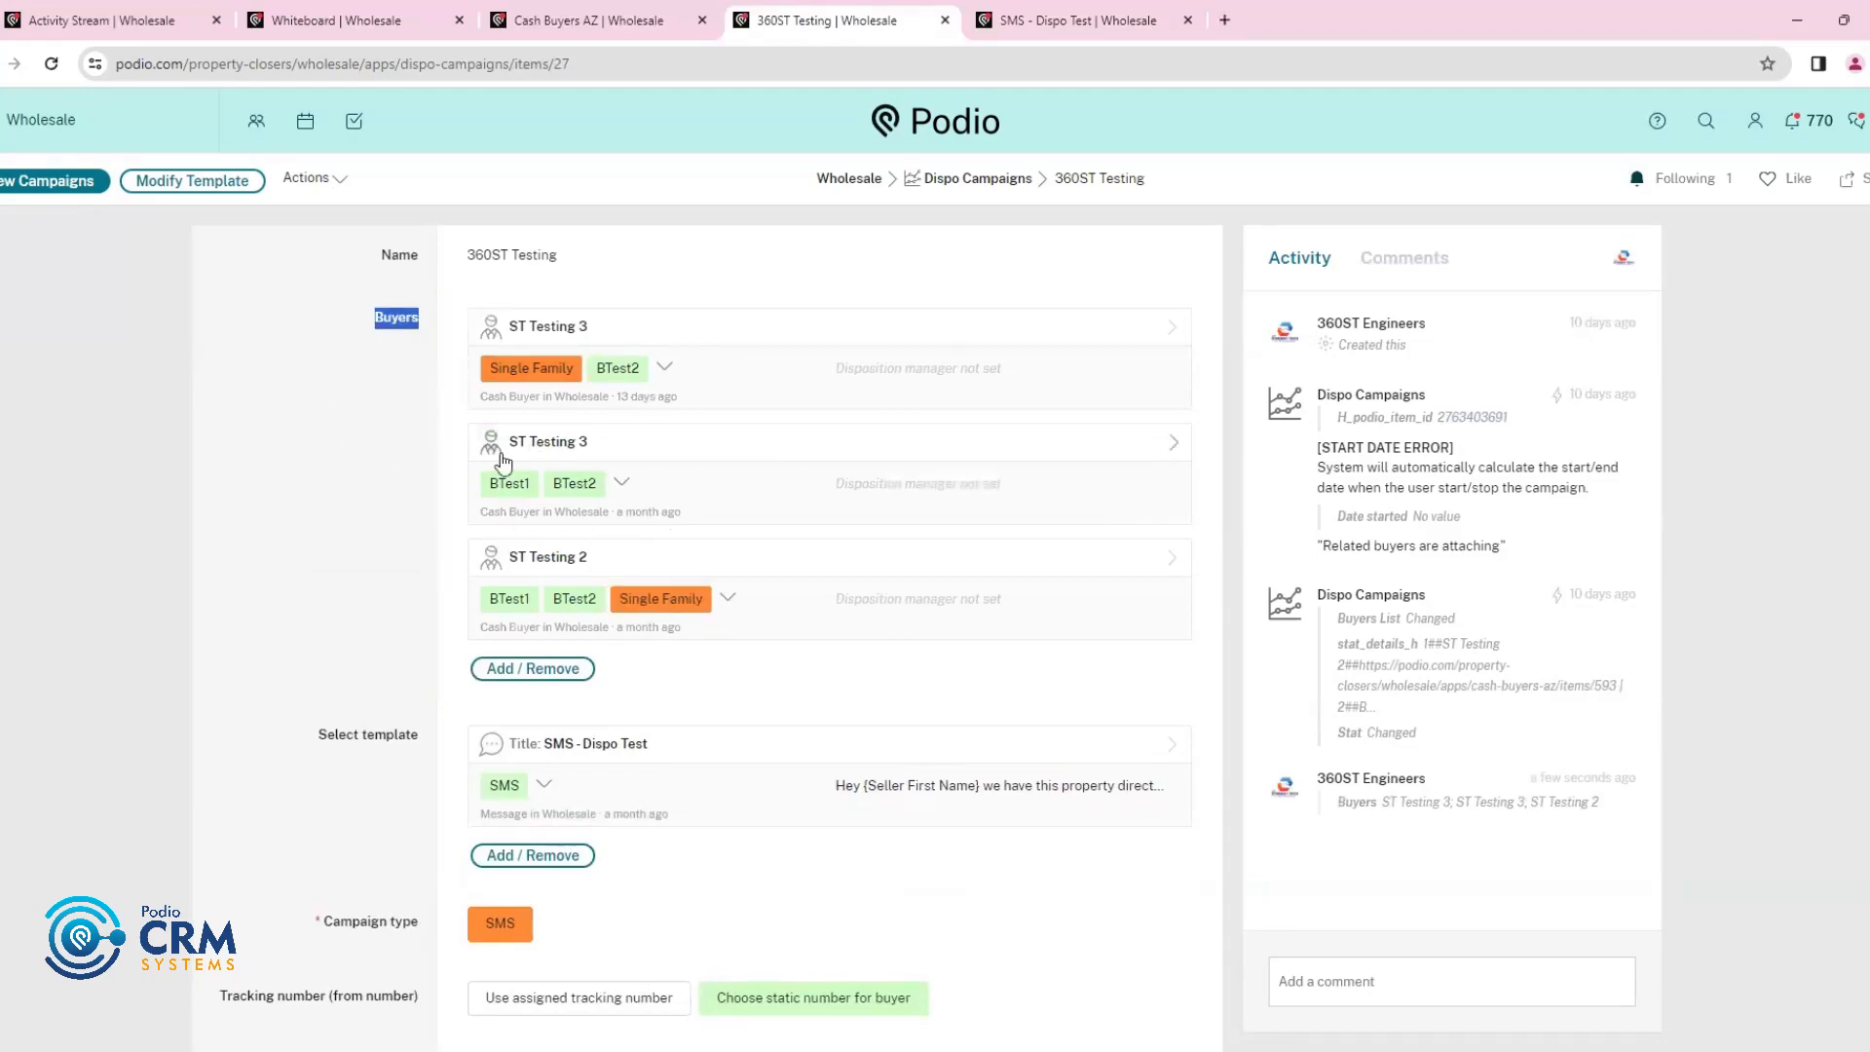
pyautogui.scroll(-8, 502, 464)
pyautogui.moveTo(311, 352); pyautogui.dragTo(1268, 907)
pyautogui.scroll(8, 285, 595)
pyautogui.moveTo(359, 323); pyautogui.dragTo(416, 436)
pyautogui.scroll(-9, 413, 428)
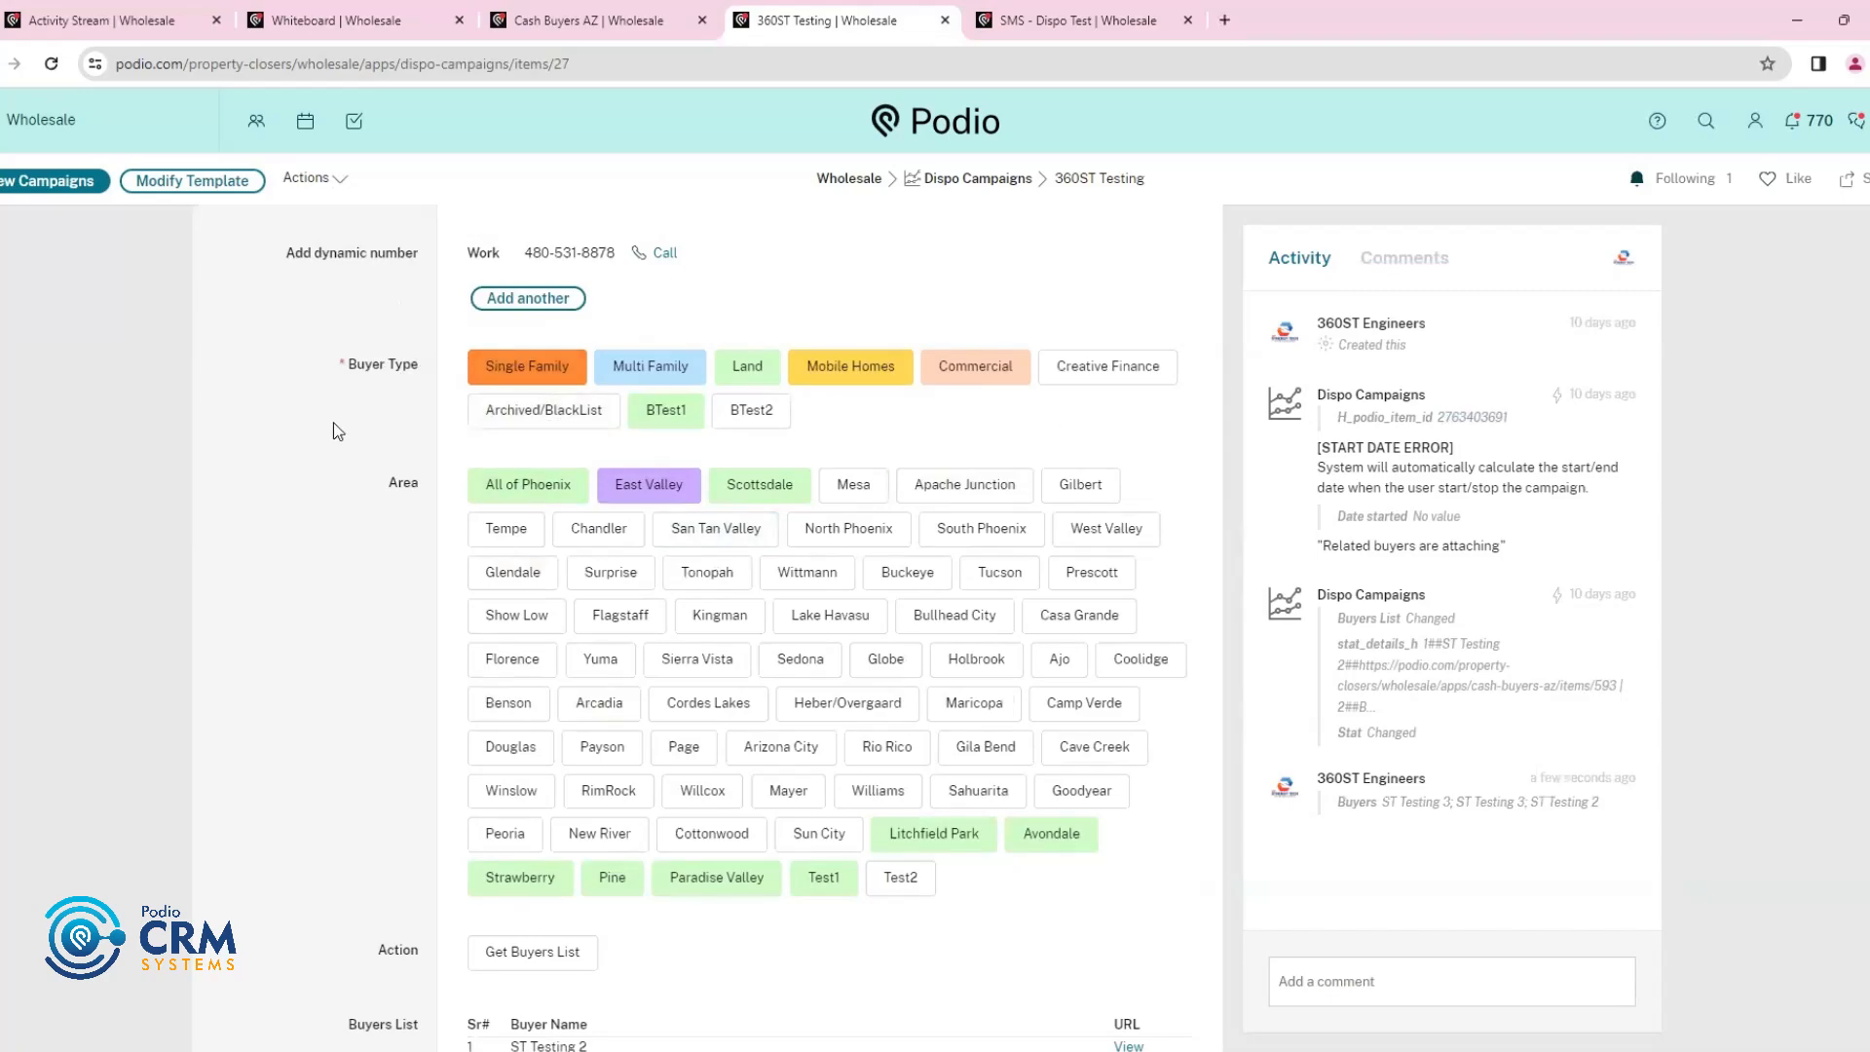
pyautogui.scroll(-1, 338, 431)
pyautogui.scroll(-3, 338, 432)
pyautogui.scroll(10, 338, 431)
pyautogui.scroll(-3, 333, 425)
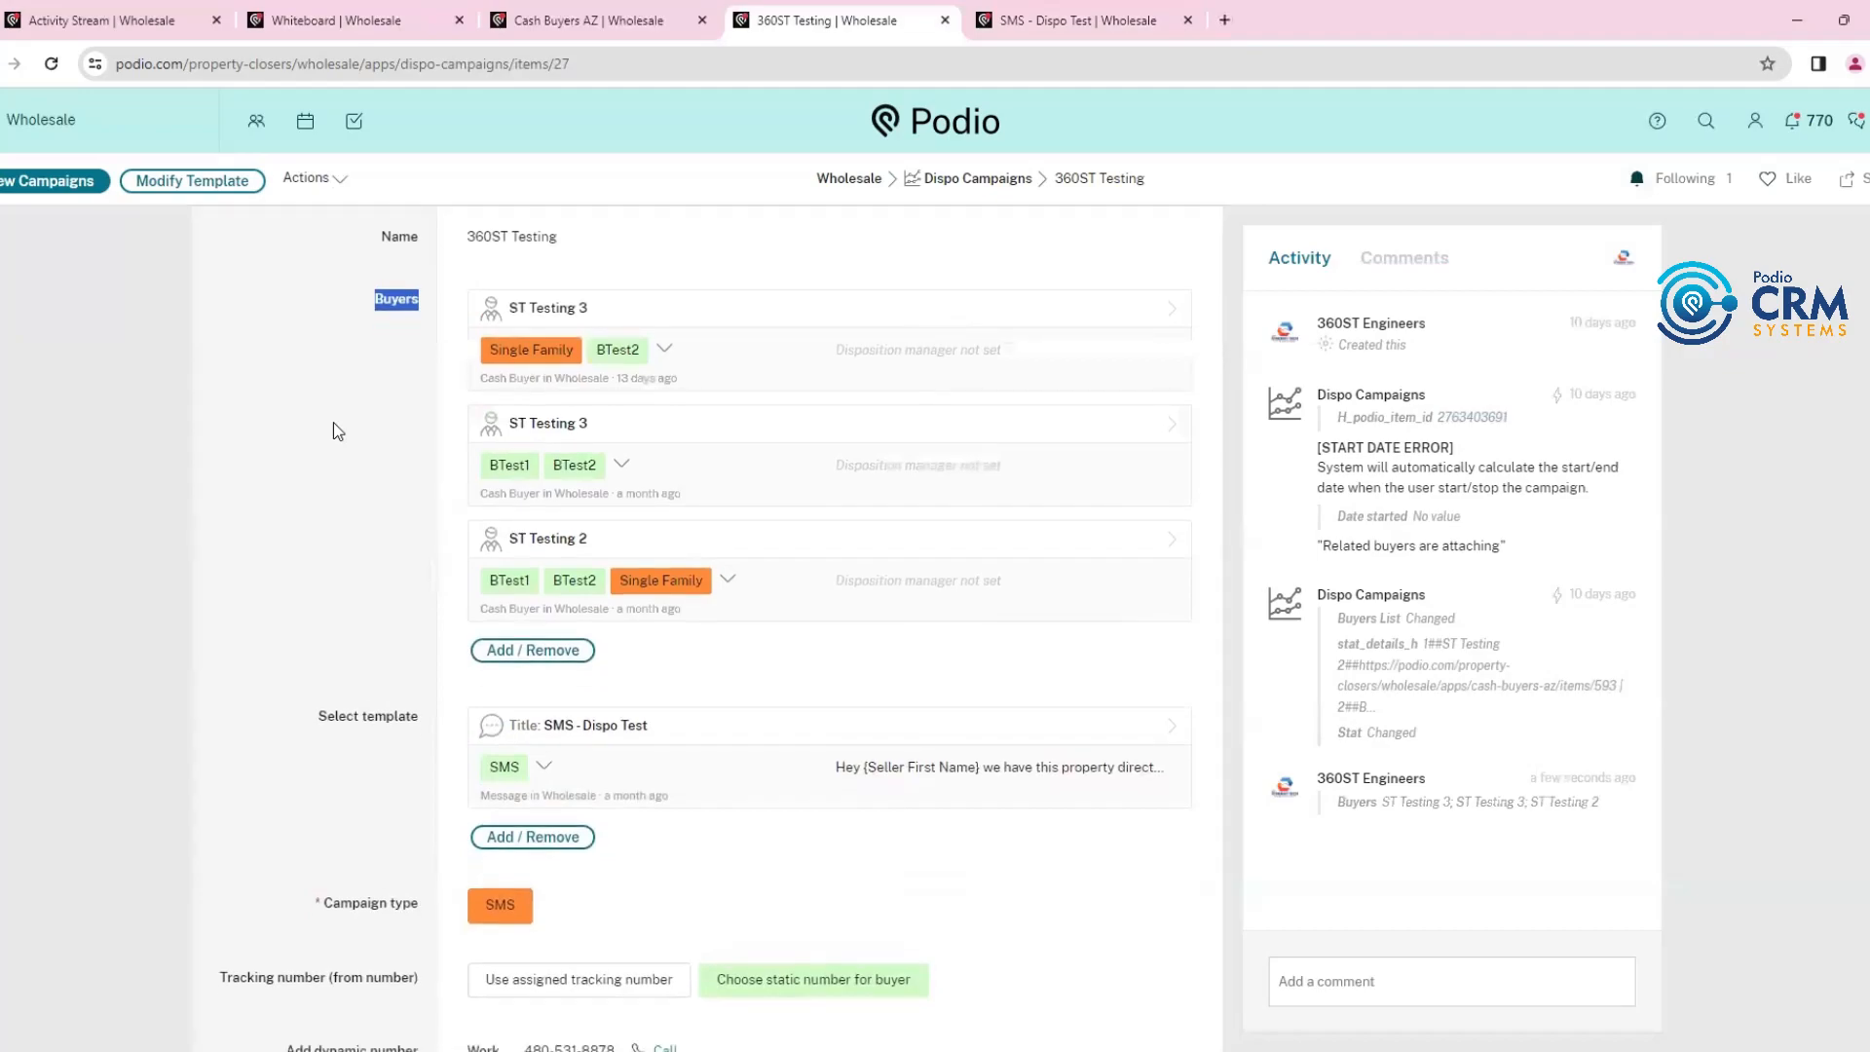
pyautogui.scroll(-10, 321, 463)
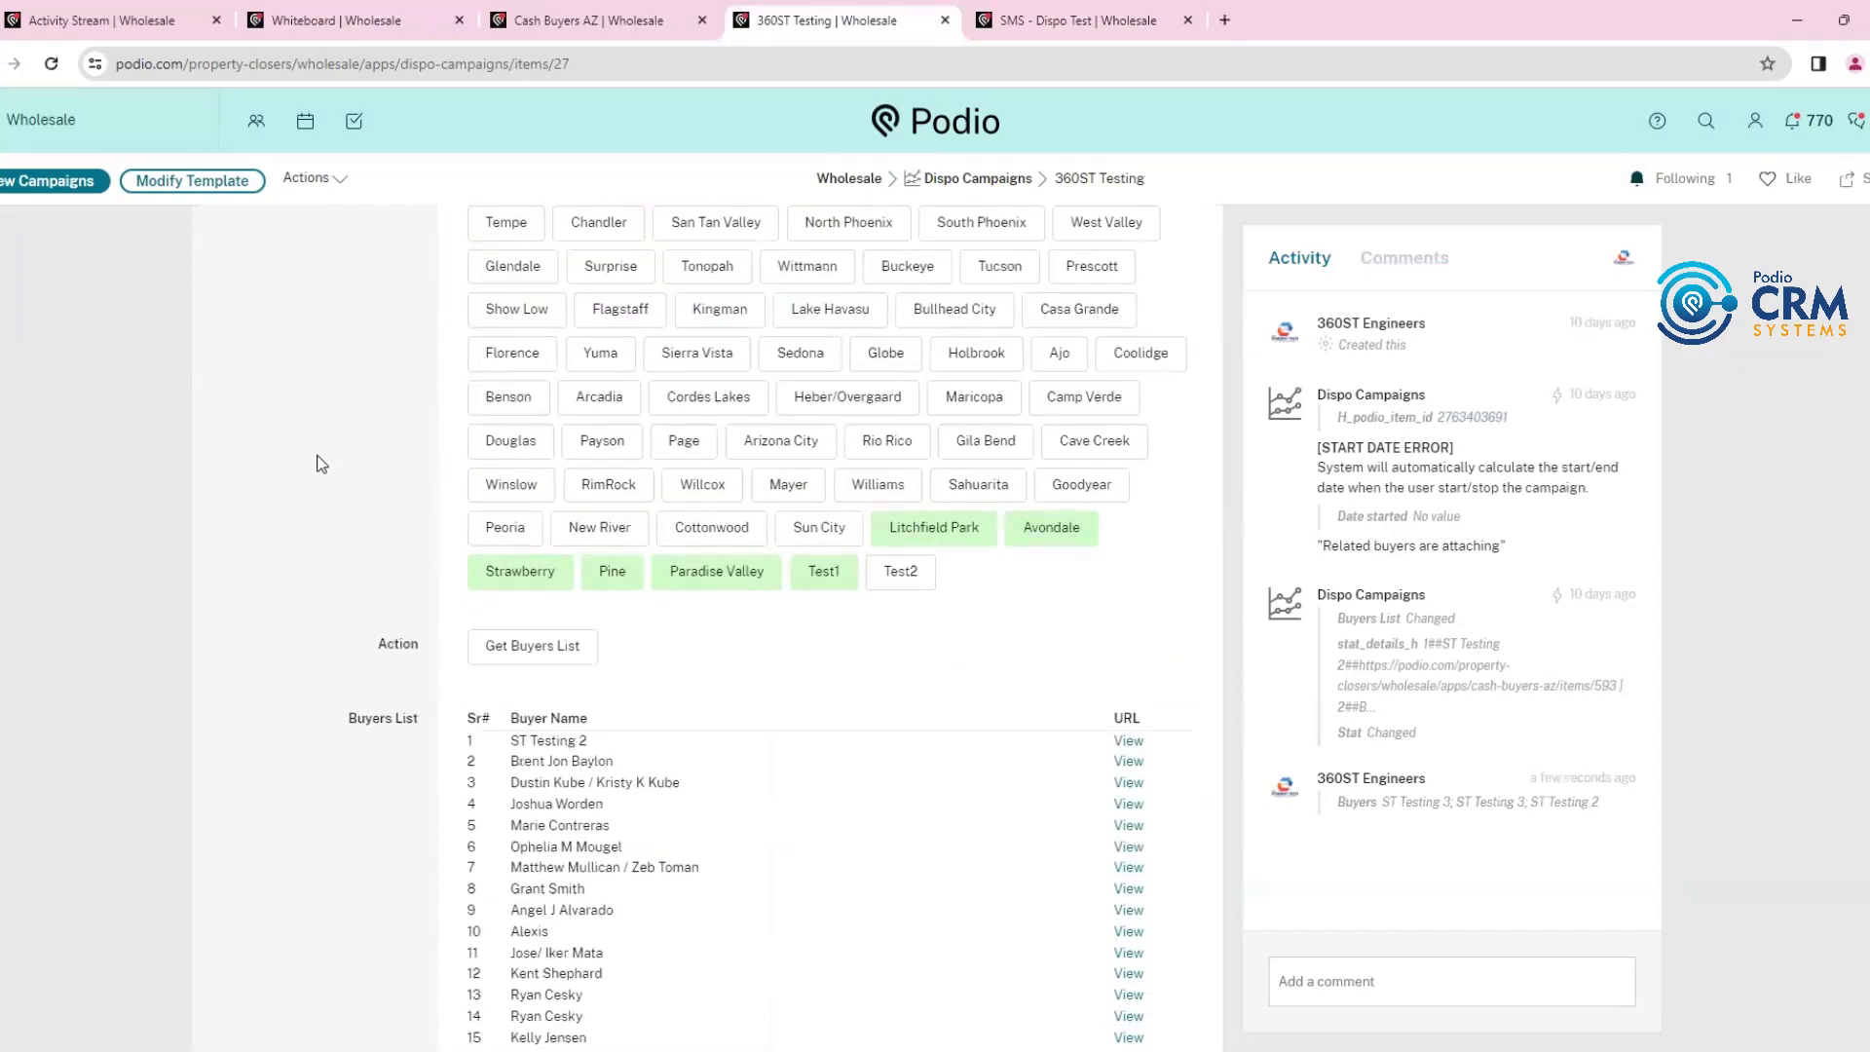
# Open the ST Testing 2 buyer record separately from the campaign and review its SMS history and related communications
pyautogui.click(1083, 23)
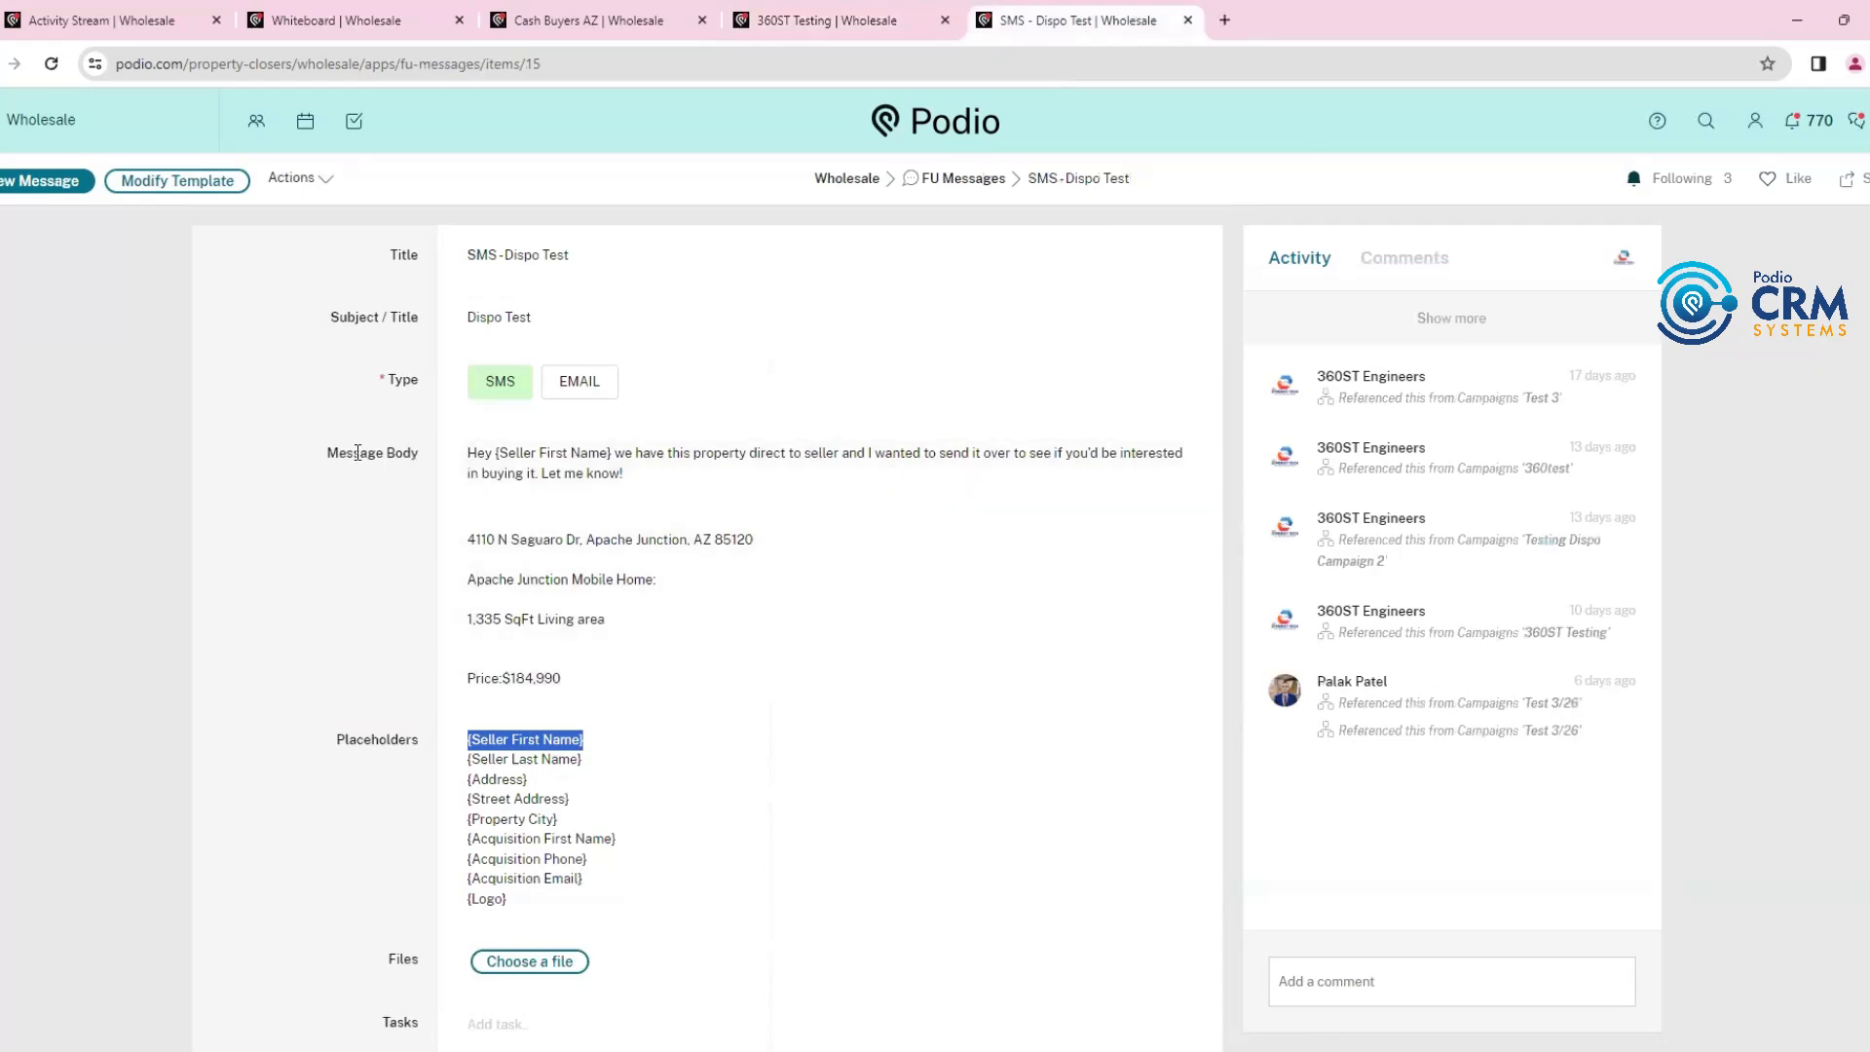
pyautogui.click(941, 8)
pyautogui.middleClick(1143, 440)
pyautogui.click(1326, 20)
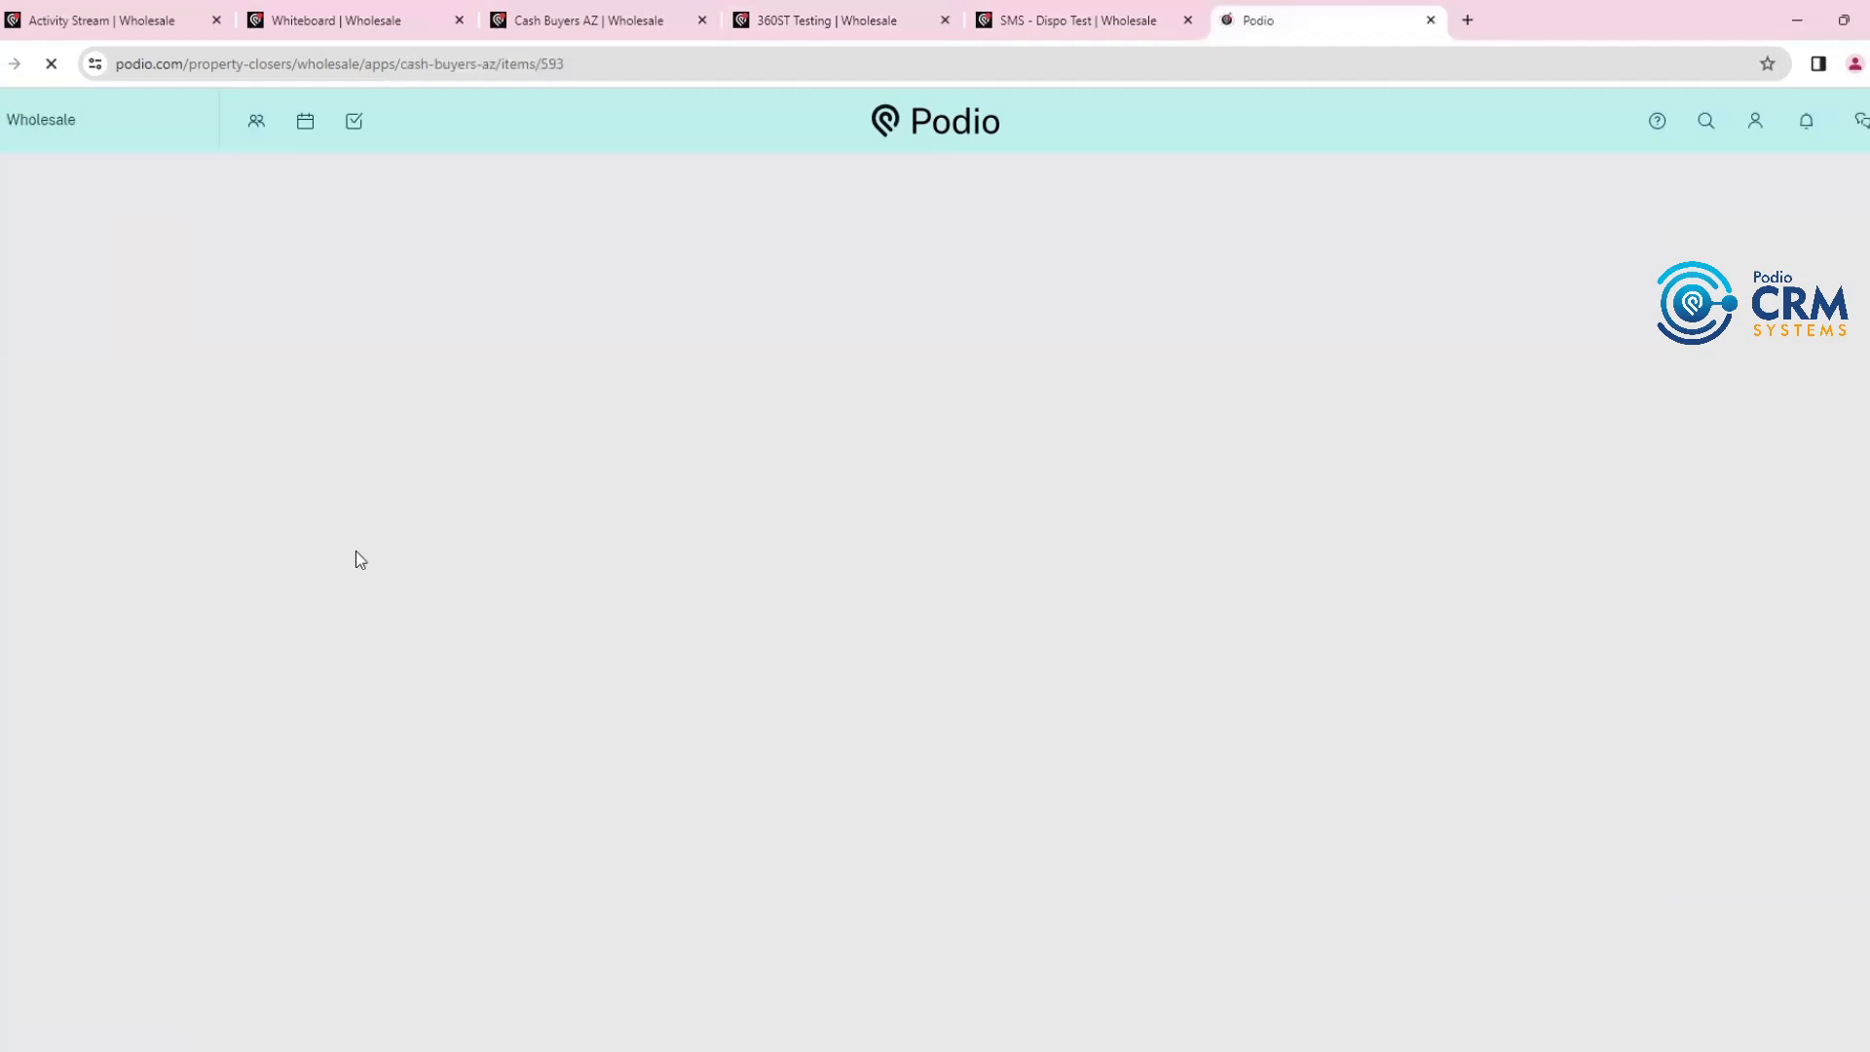
pyautogui.scroll(-10, 376, 617)
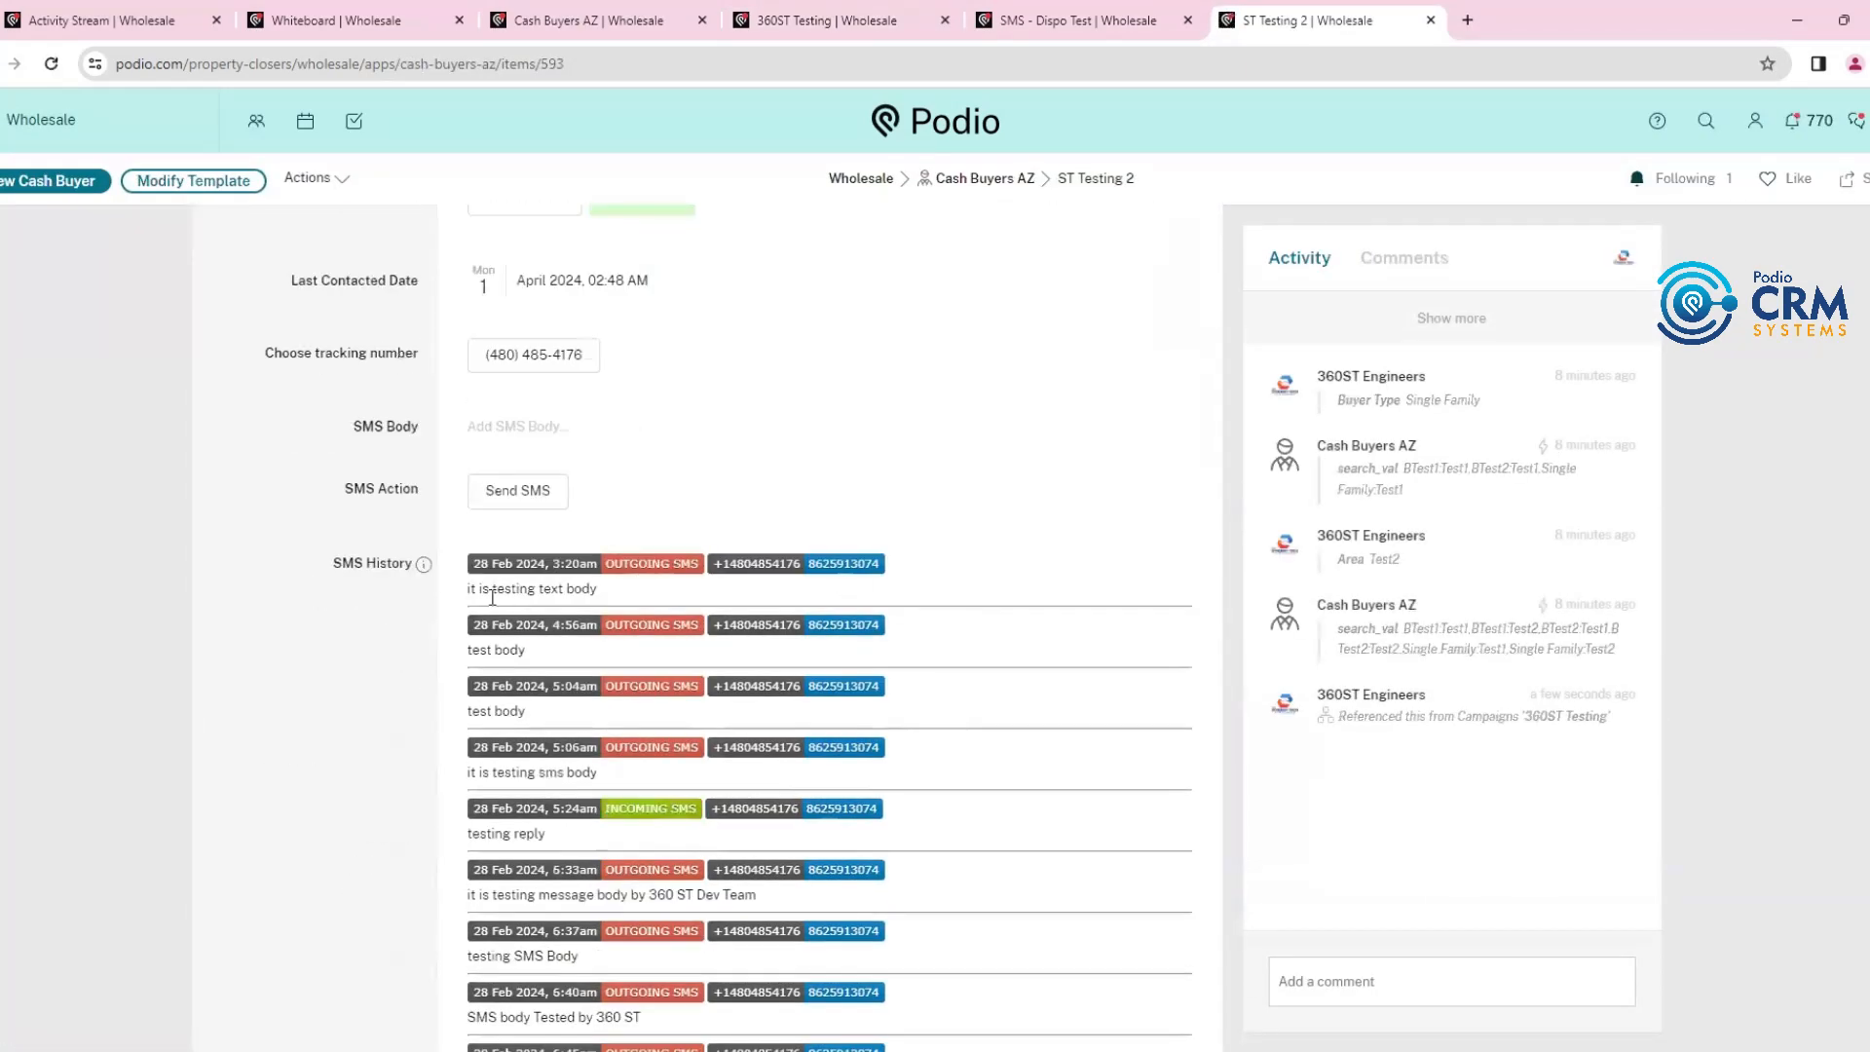
pyautogui.scroll(-1, 963, 546)
pyautogui.moveTo(546, 732); pyautogui.dragTo(471, 734)
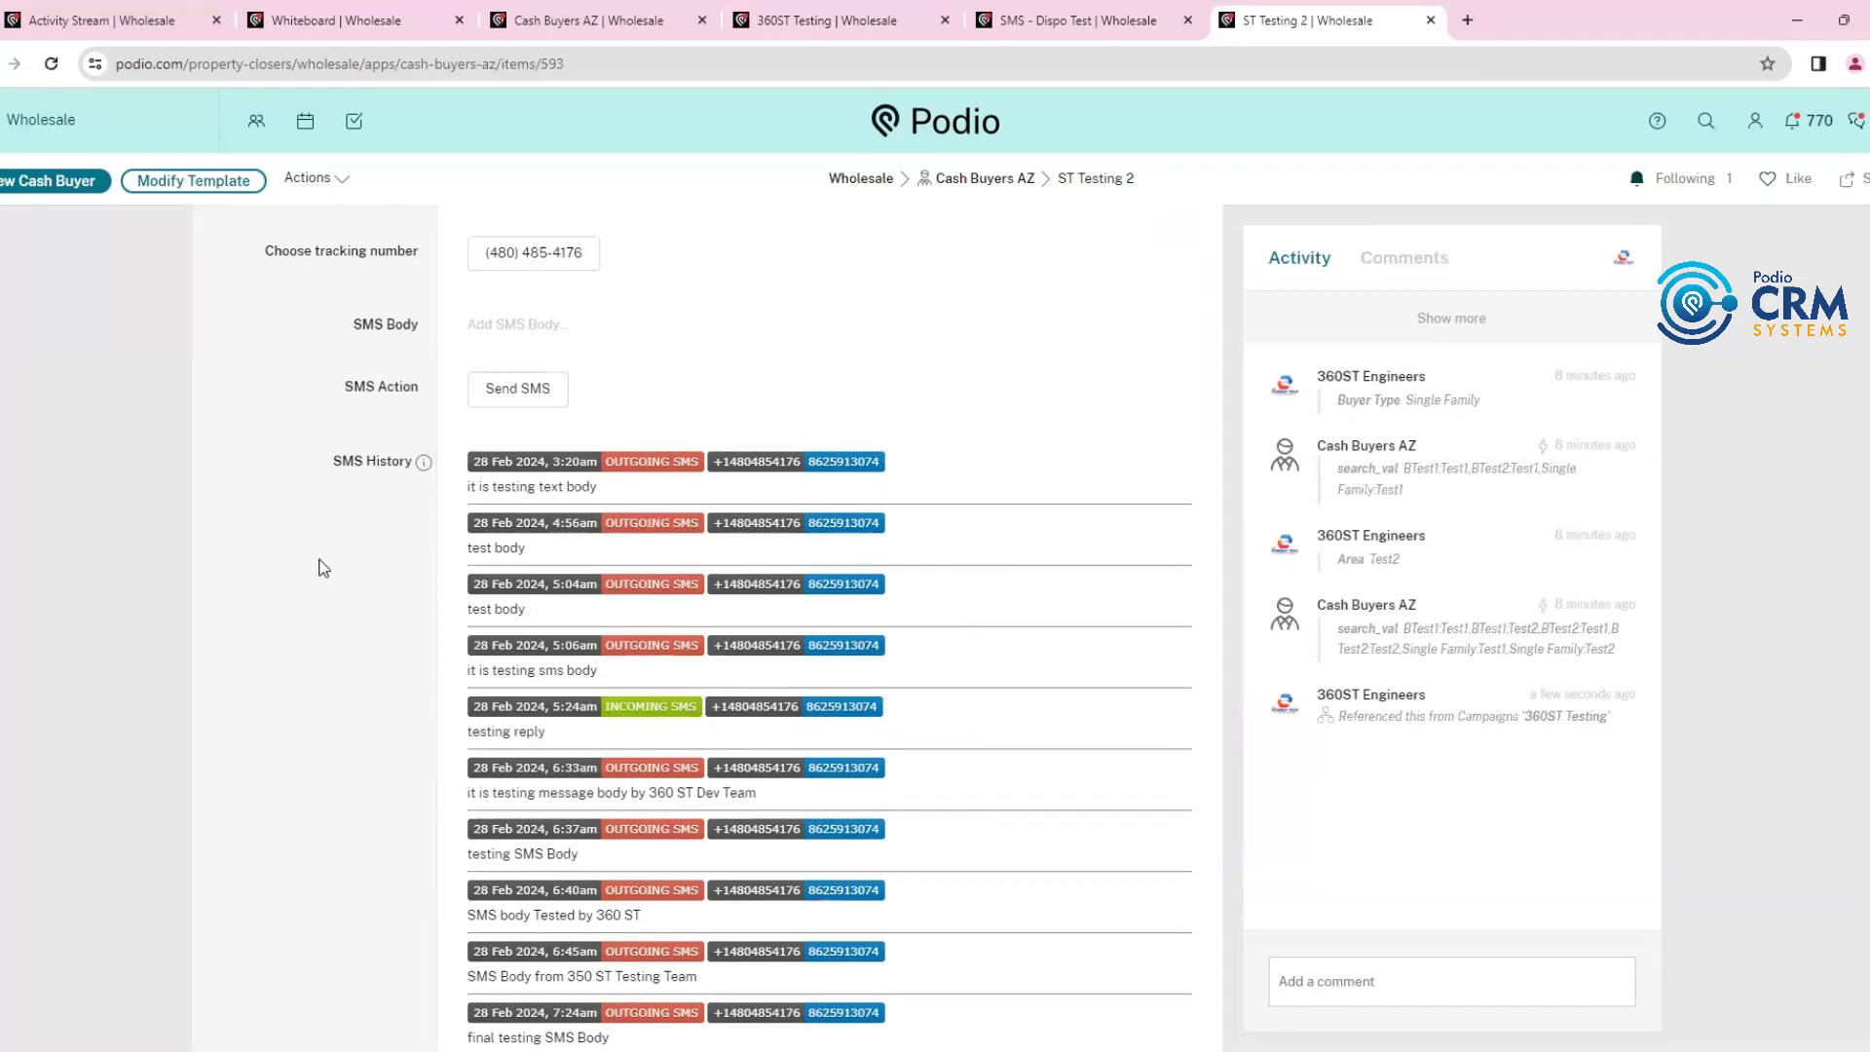
pyautogui.click(510, 457)
pyautogui.scroll(-10, 471, 638)
pyautogui.scroll(-10, 326, 575)
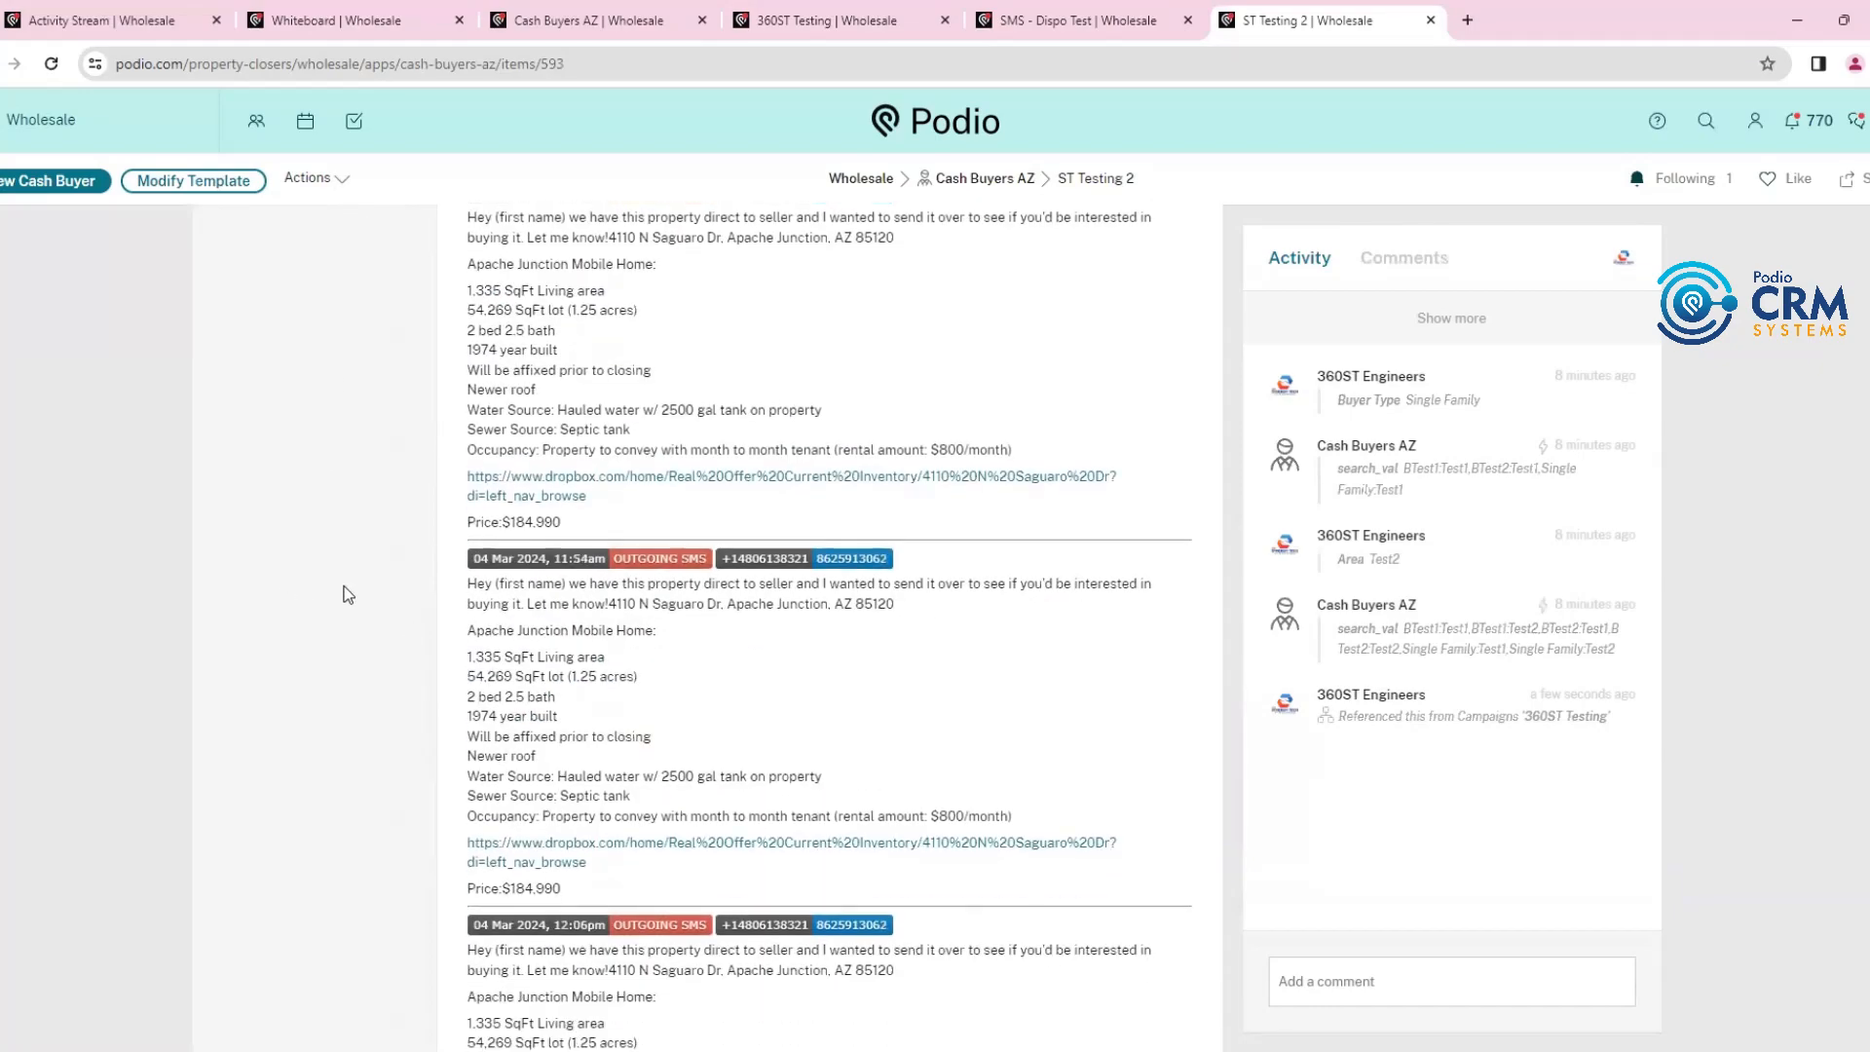
pyautogui.scroll(-5, 359, 604)
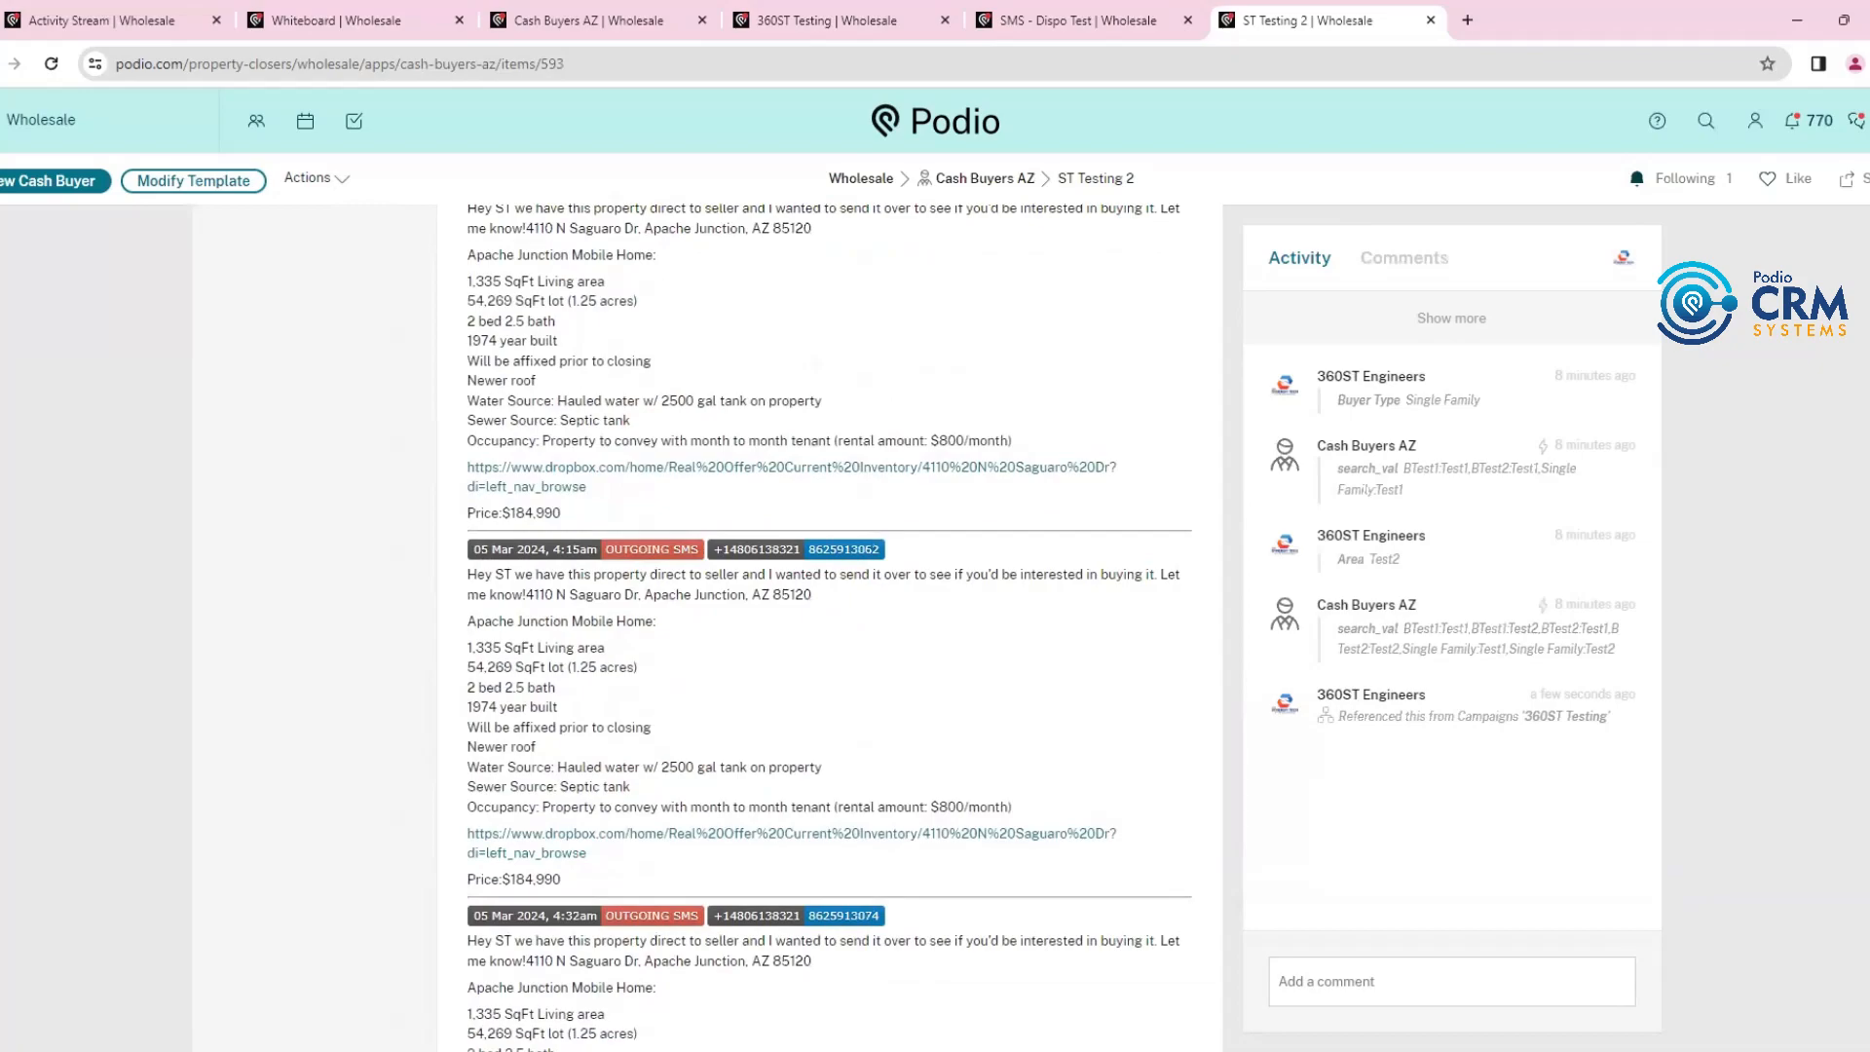
pyautogui.scroll(-10, 829, 624)
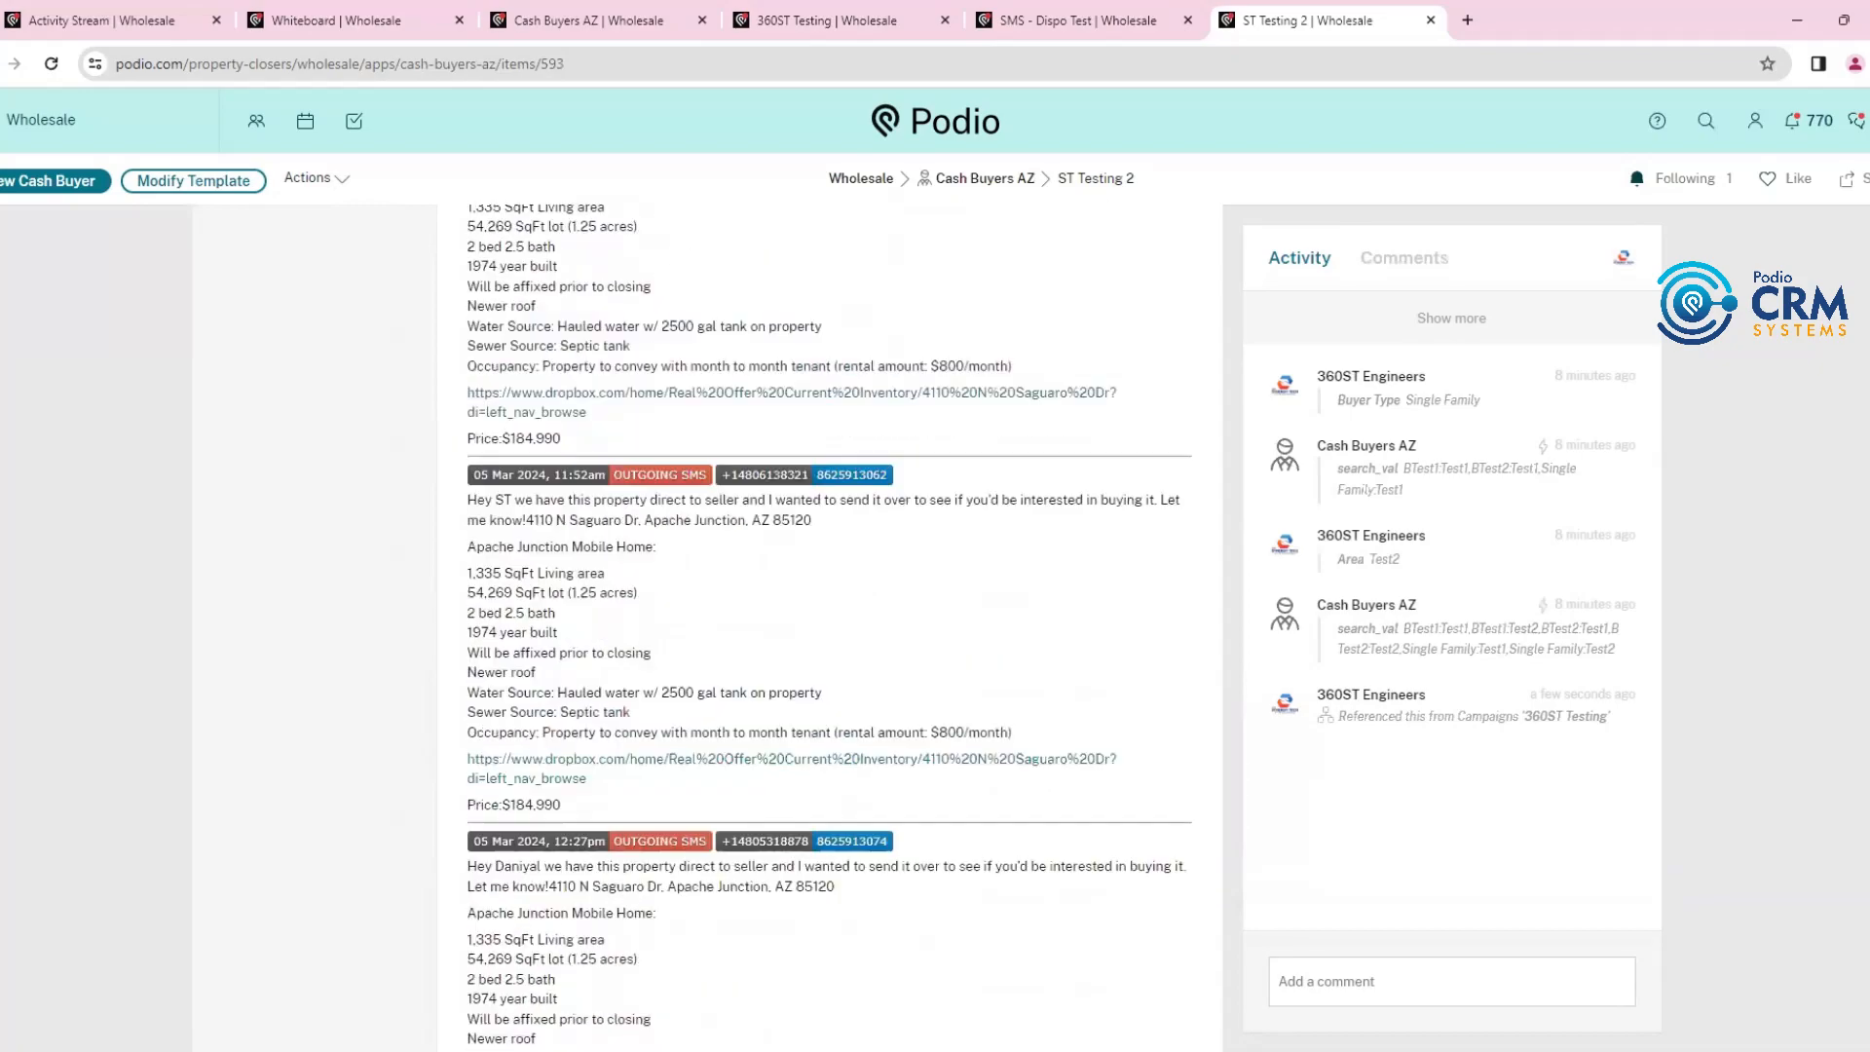
pyautogui.scroll(-3, 830, 623)
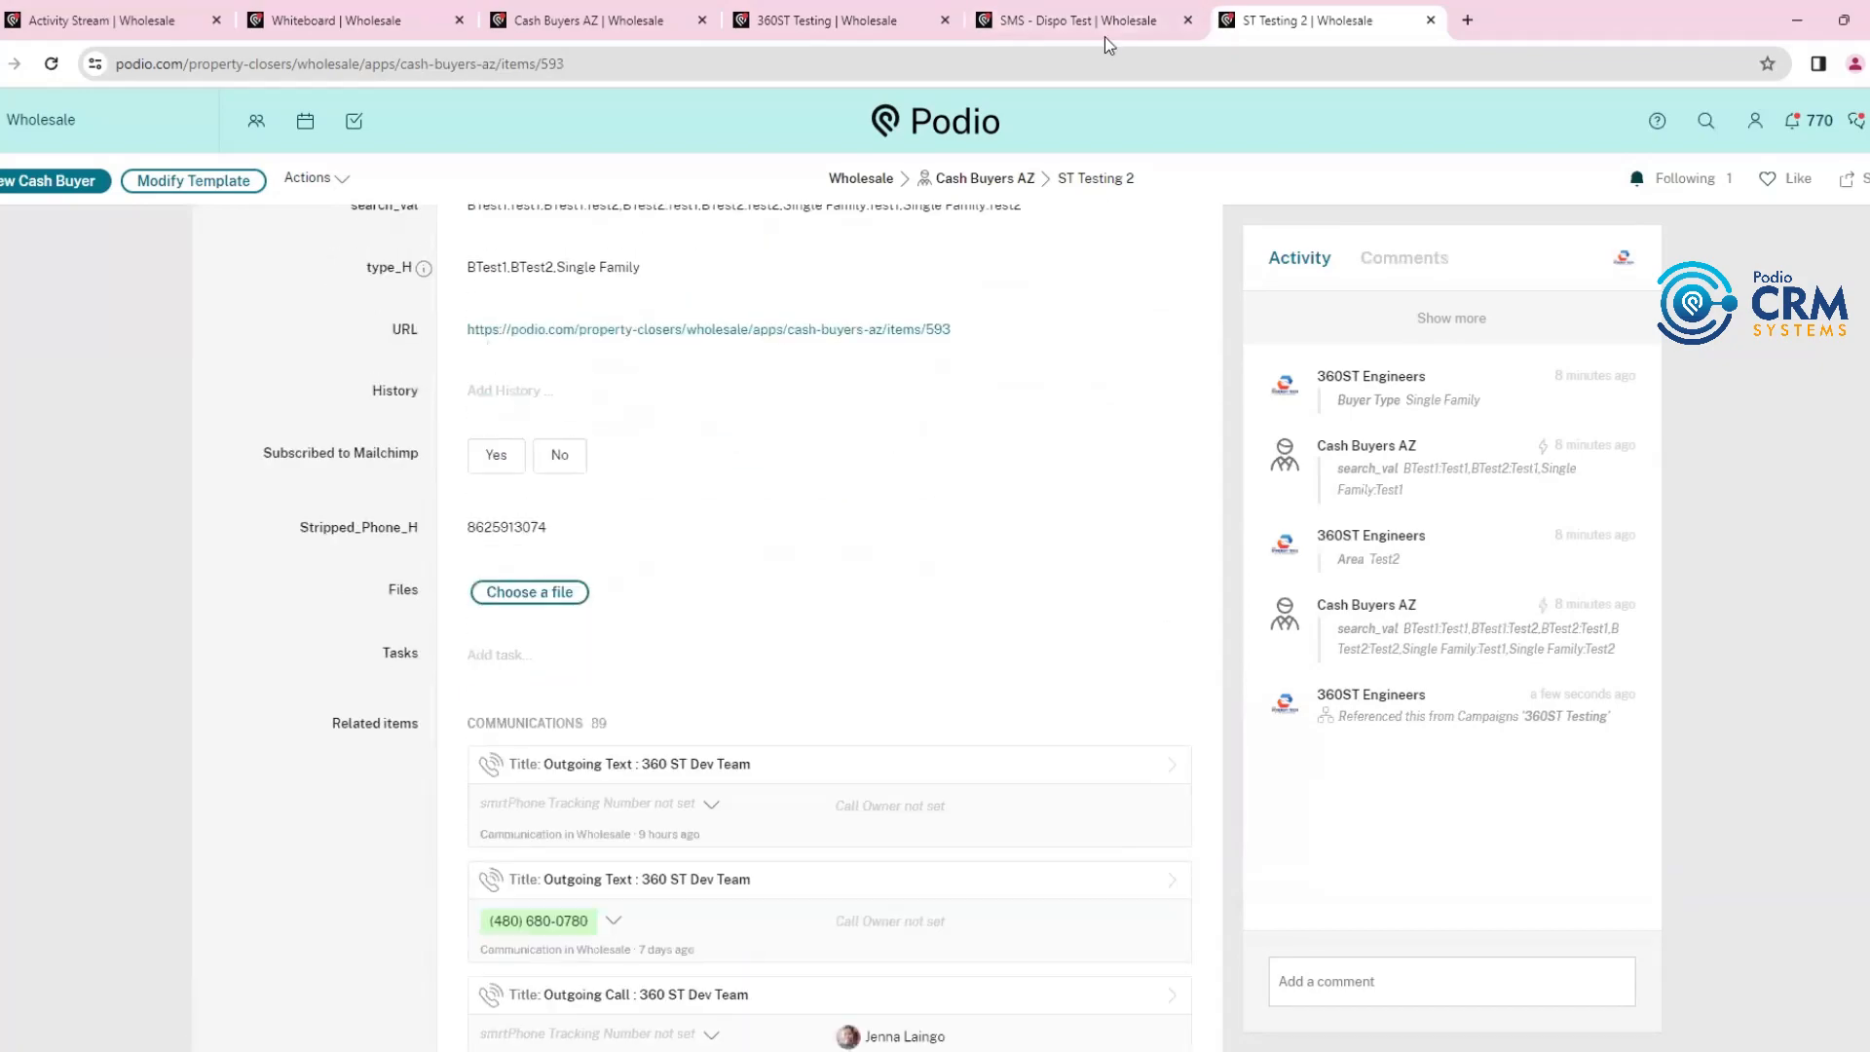
# Return to the 360ST Testing campaign and examine its Interested buyers, search_val and search_value fields
pyautogui.click(1081, 19)
pyautogui.scroll(-6, 488, 585)
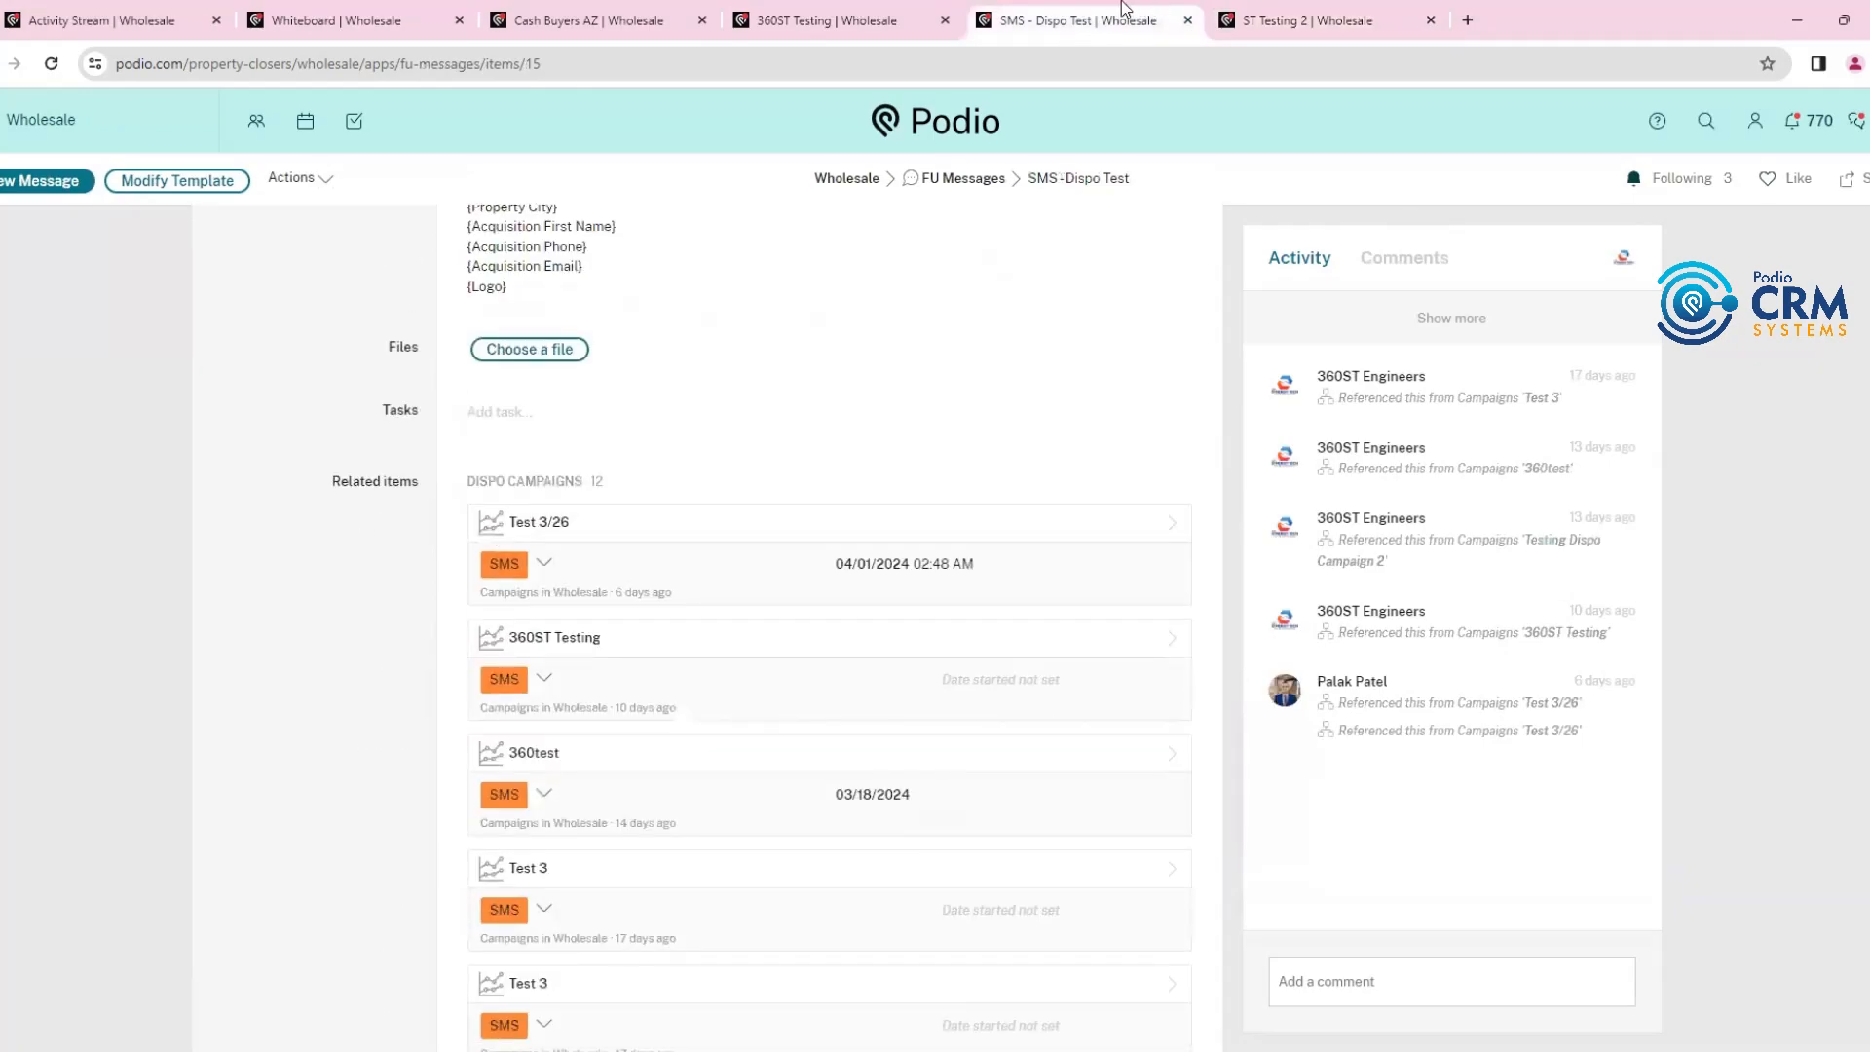
pyautogui.click(847, 25)
pyautogui.scroll(-20, 350, 482)
pyautogui.scroll(-20, 338, 498)
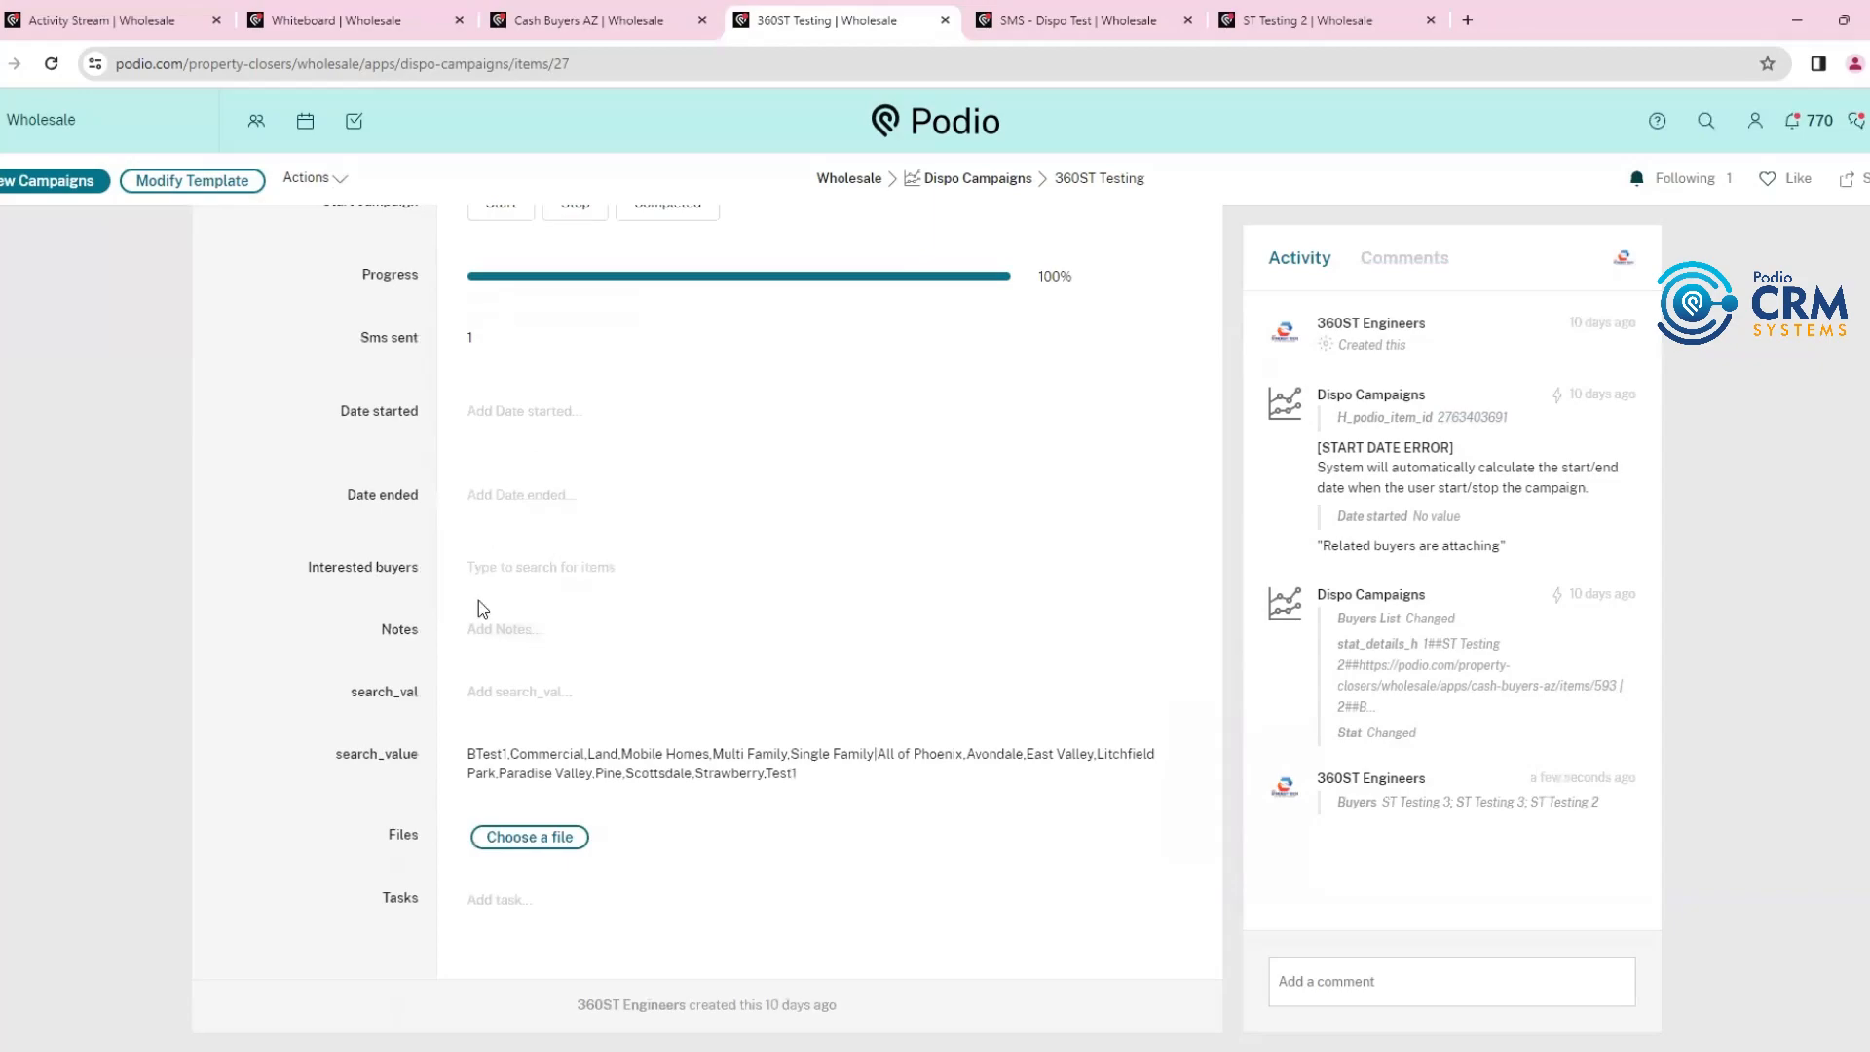
pyautogui.click(492, 574)
pyautogui.click(297, 634)
pyautogui.moveTo(348, 682); pyautogui.dragTo(799, 774)
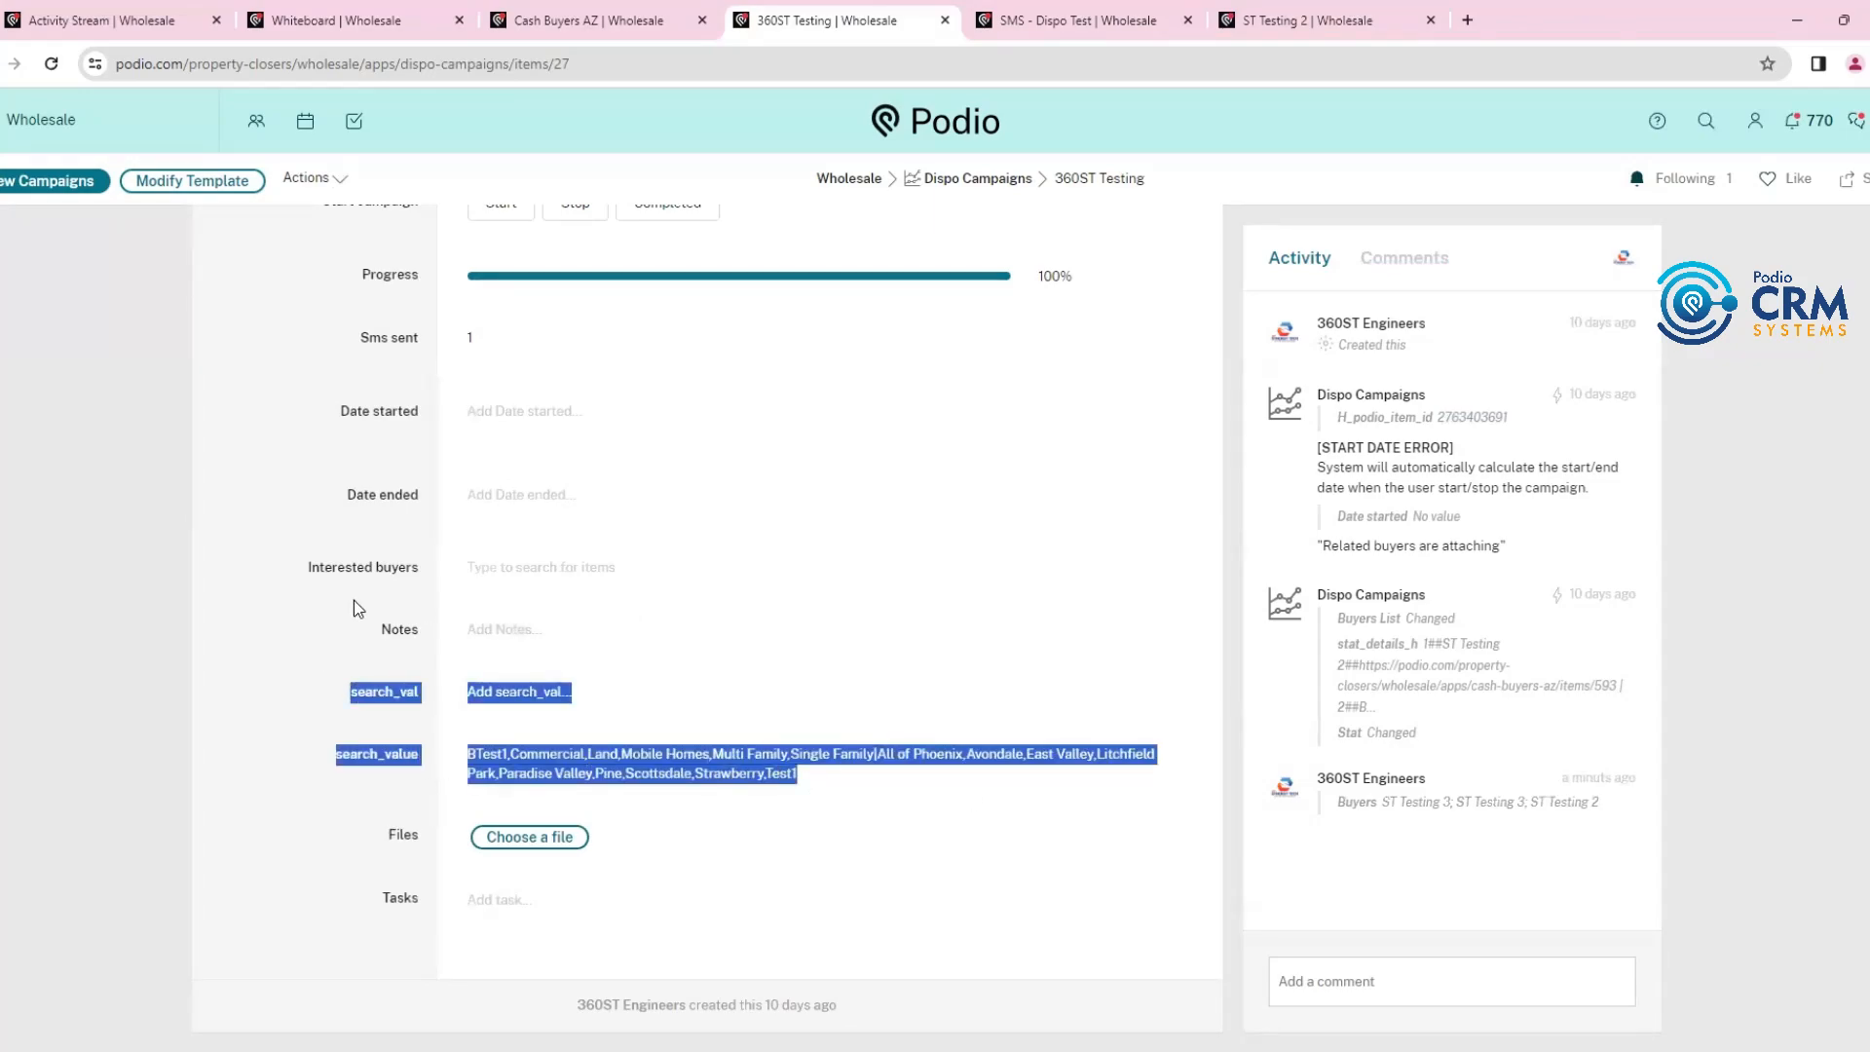
# Review the campaign's buyer filters, the full Buyers List, the Start campaign options and the selected buyers and template
pyautogui.scroll(20, 353, 599)
pyautogui.scroll(20, 407, 600)
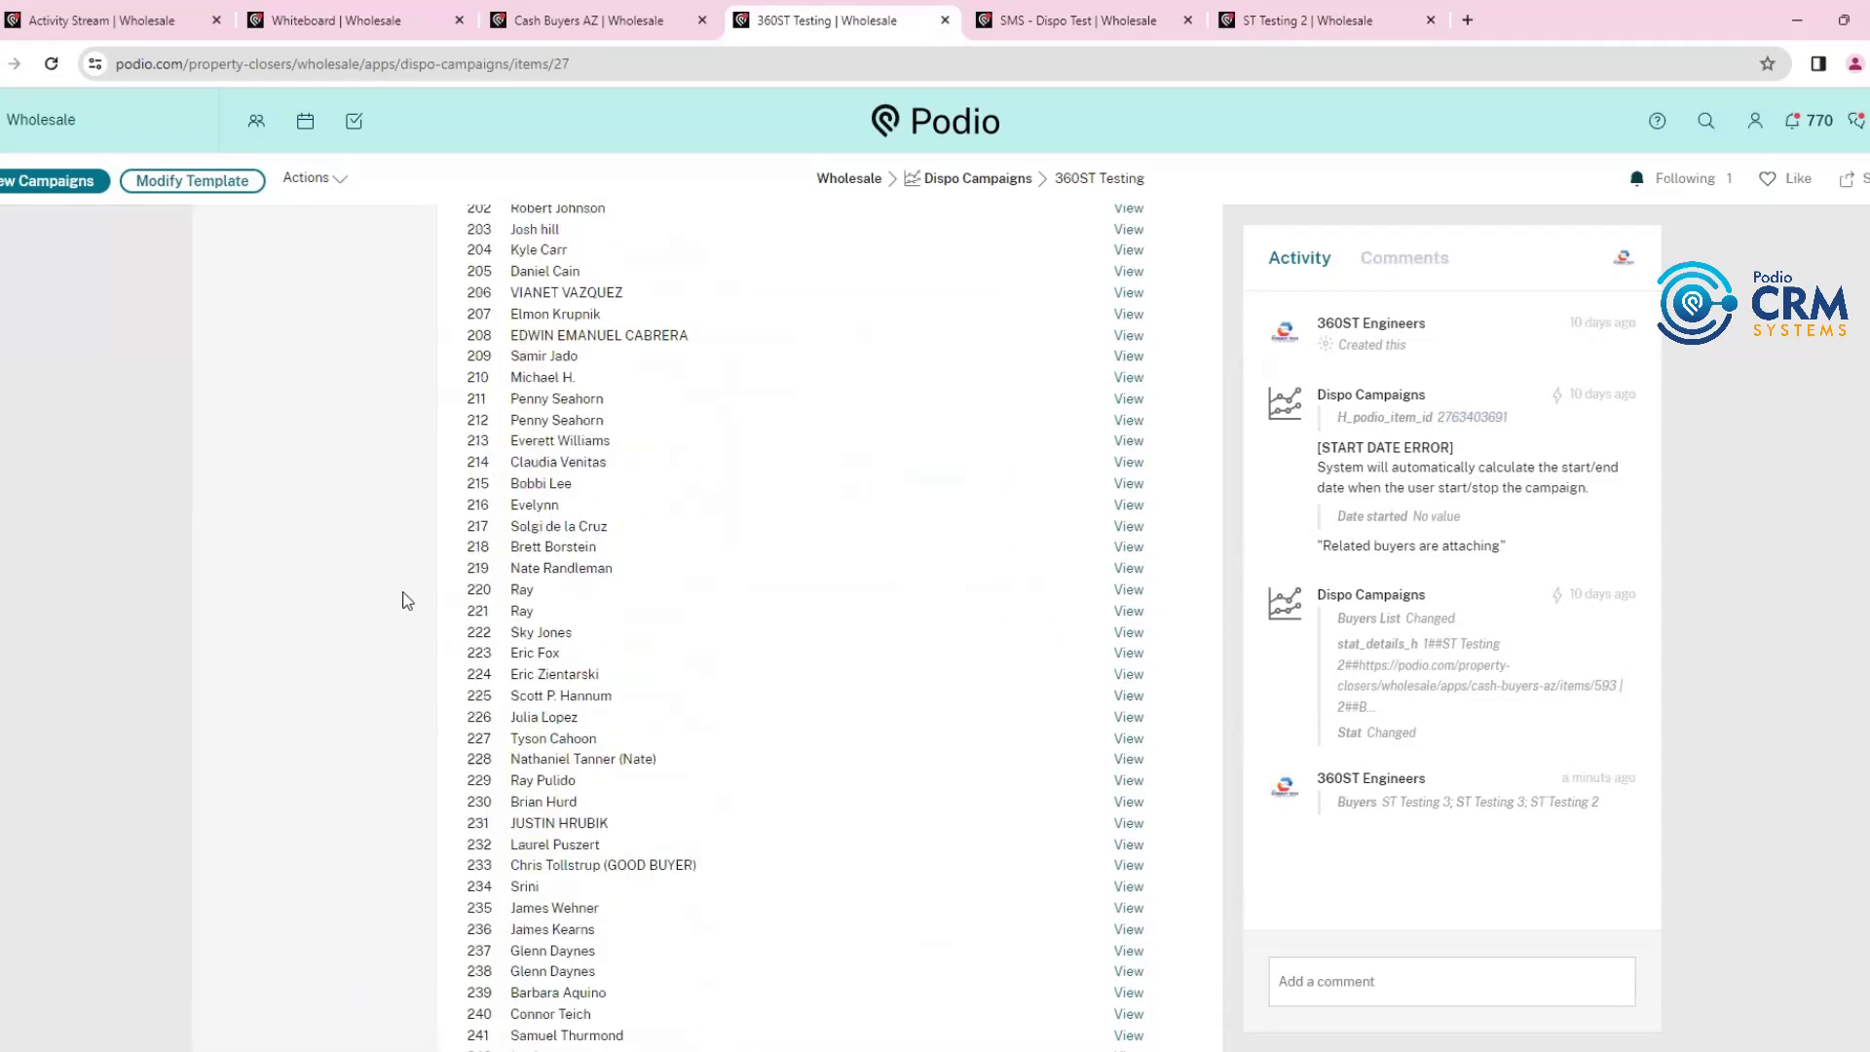
pyautogui.scroll(20, 417, 600)
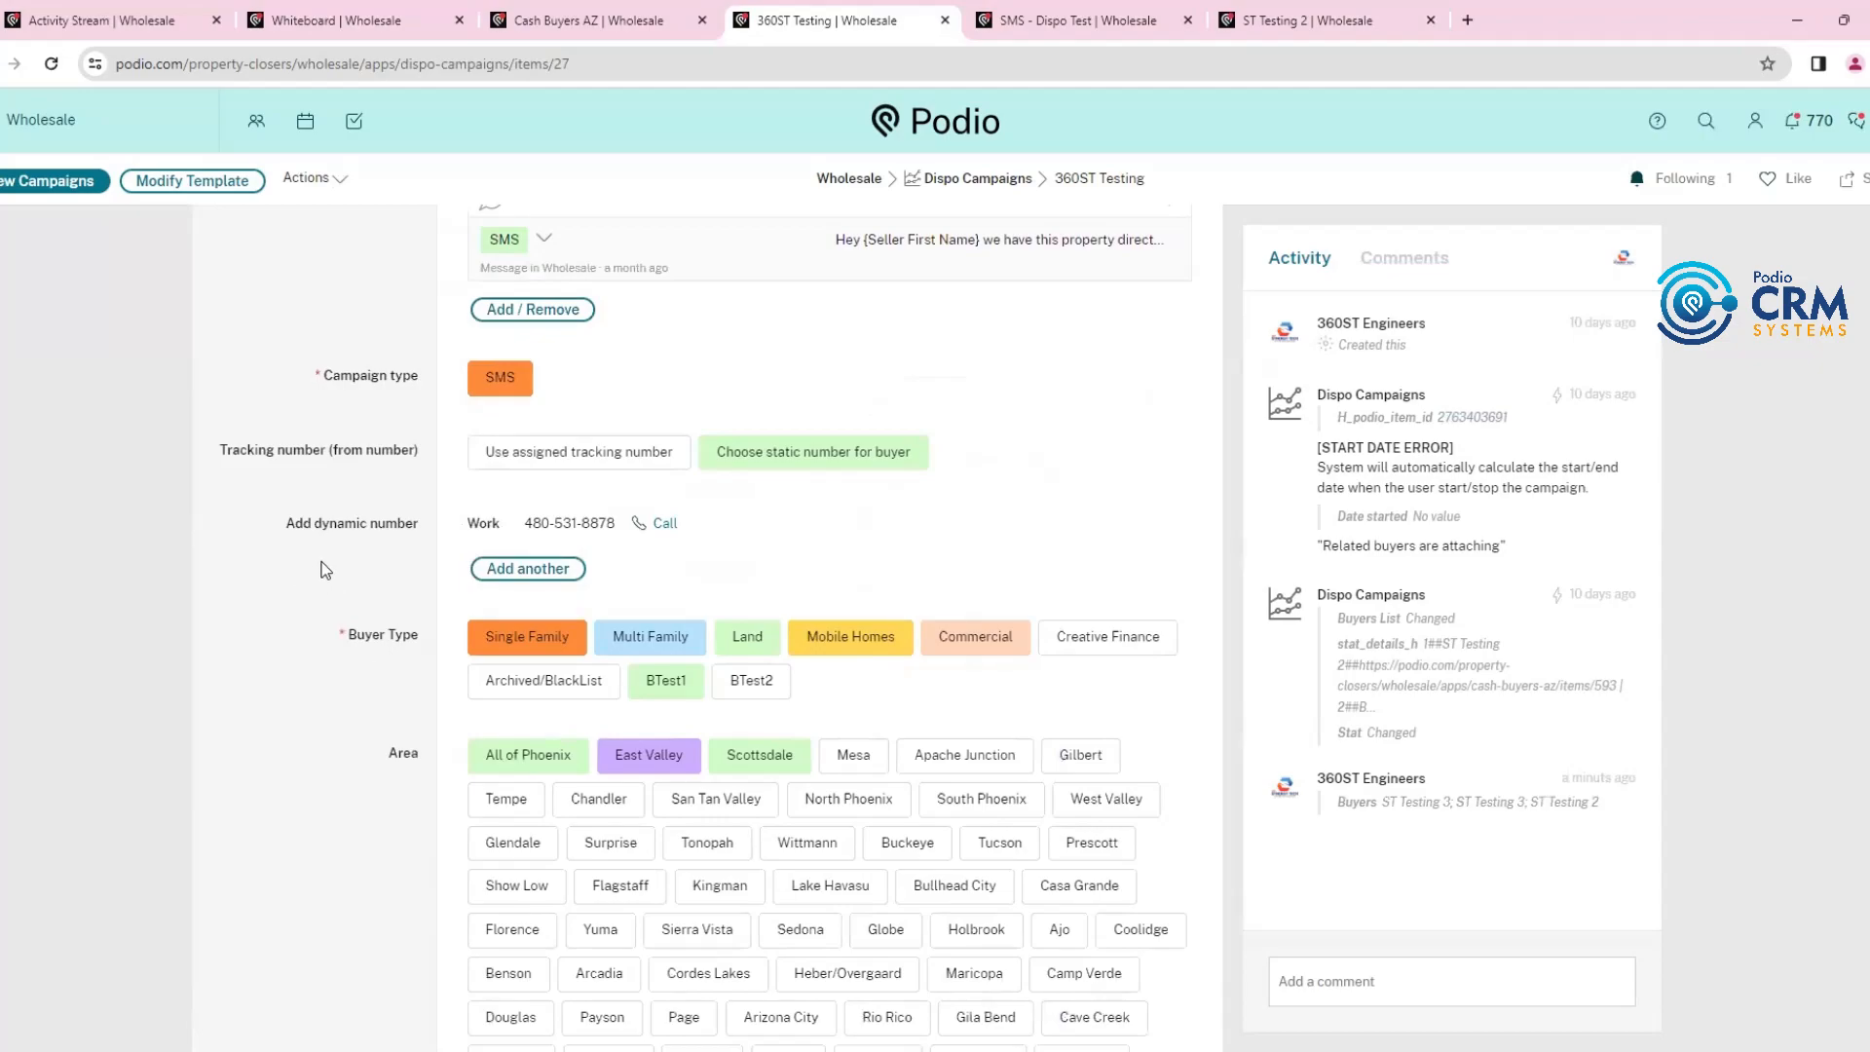
pyautogui.scroll(-20, 321, 516)
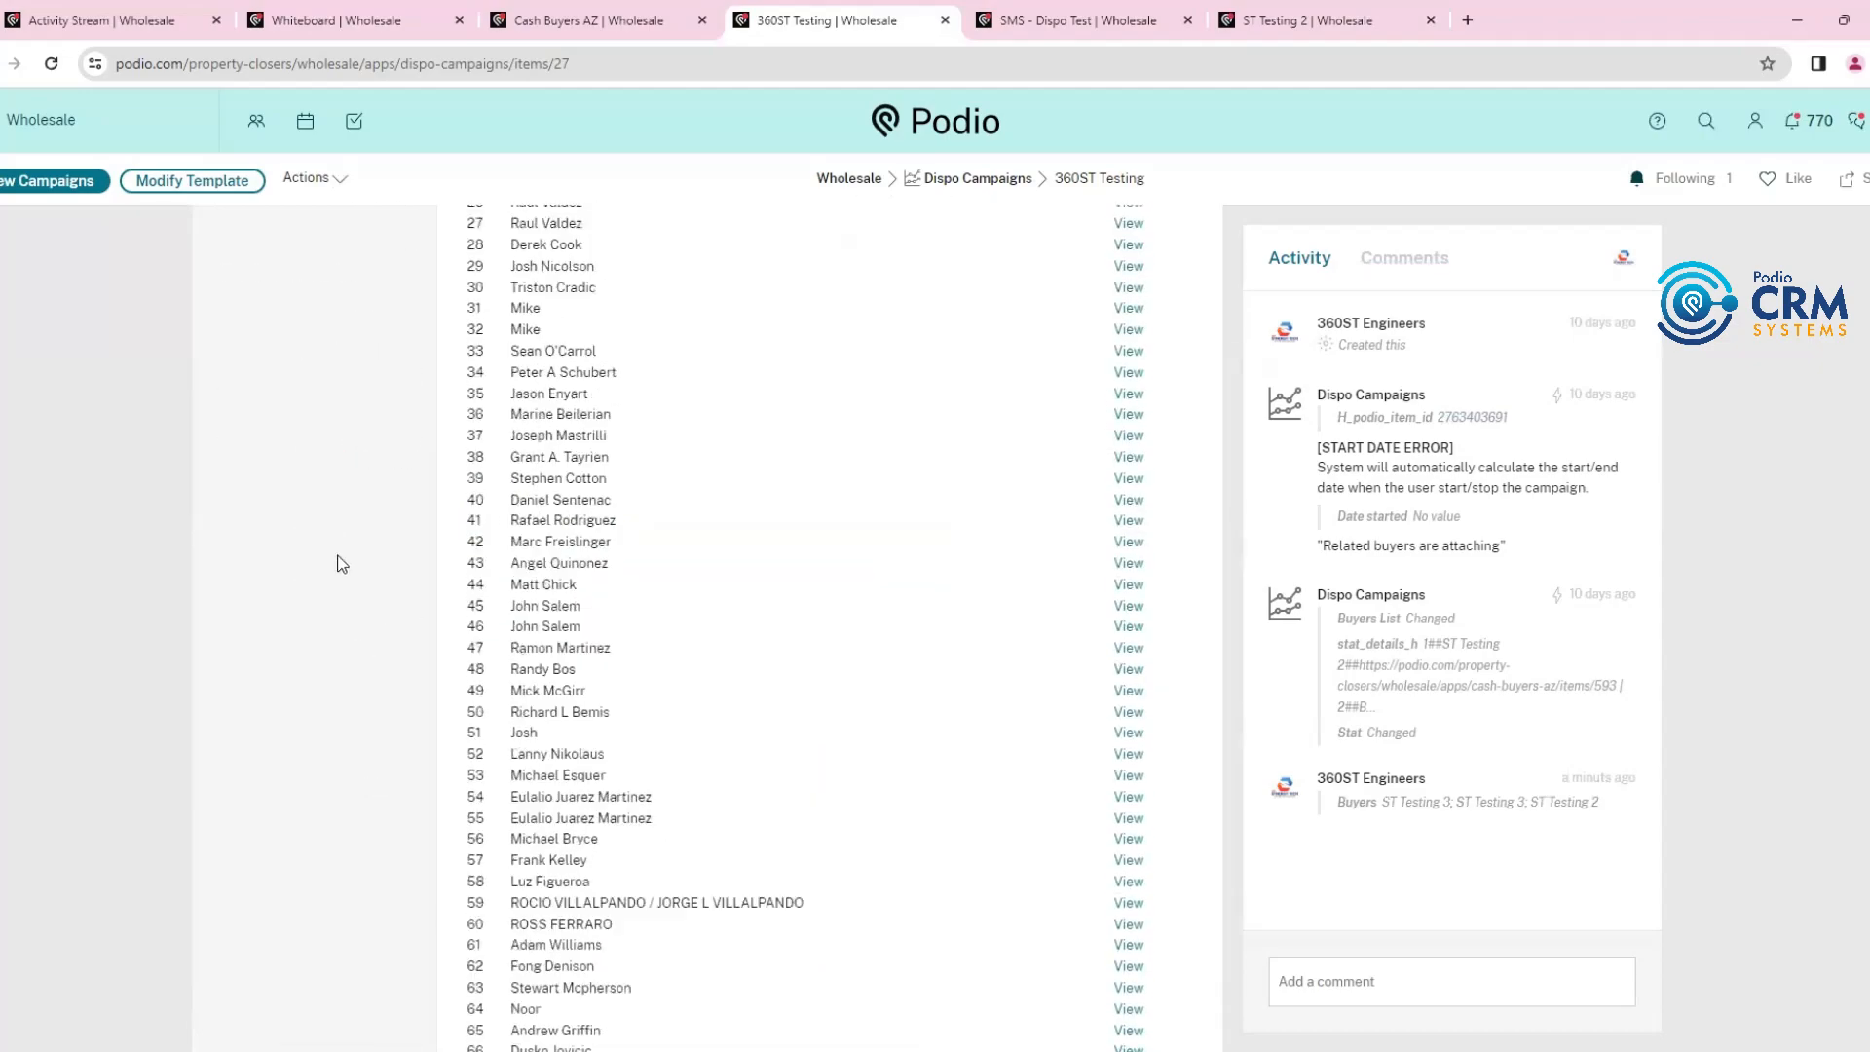
pyautogui.scroll(-20, 329, 565)
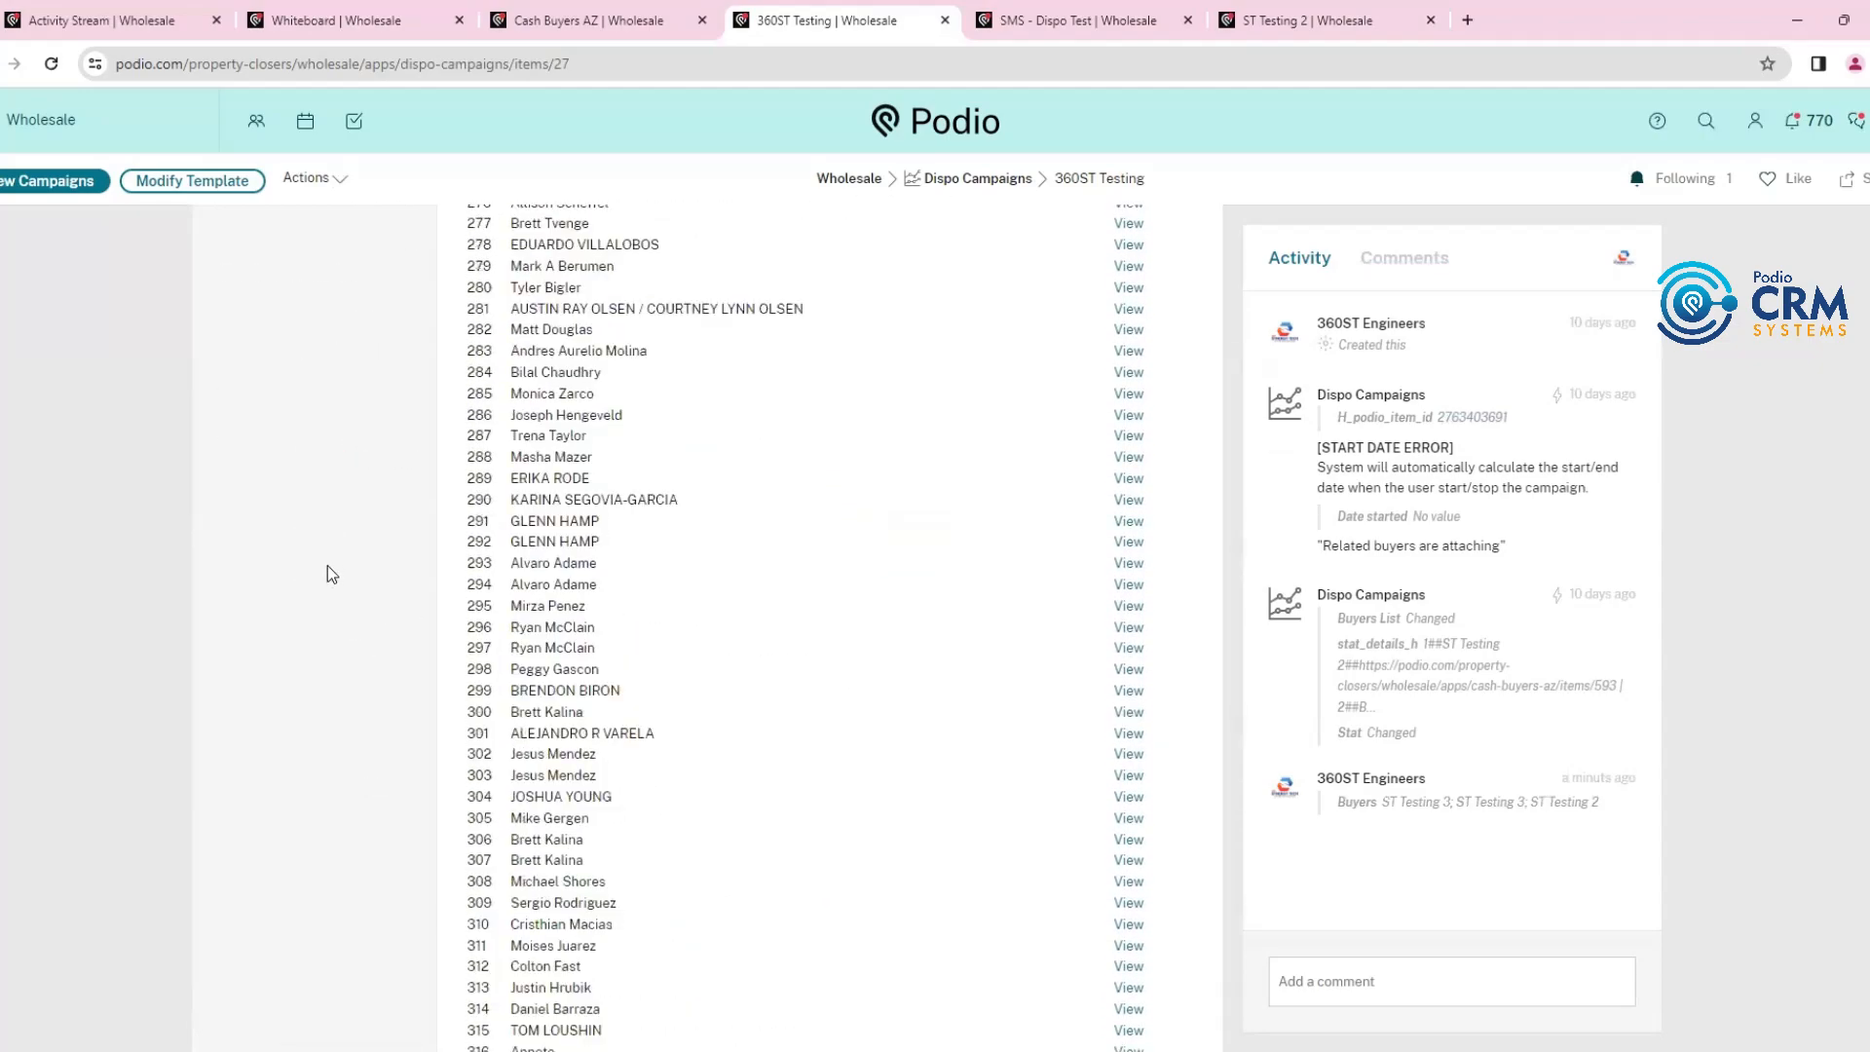
pyautogui.scroll(3, 339, 582)
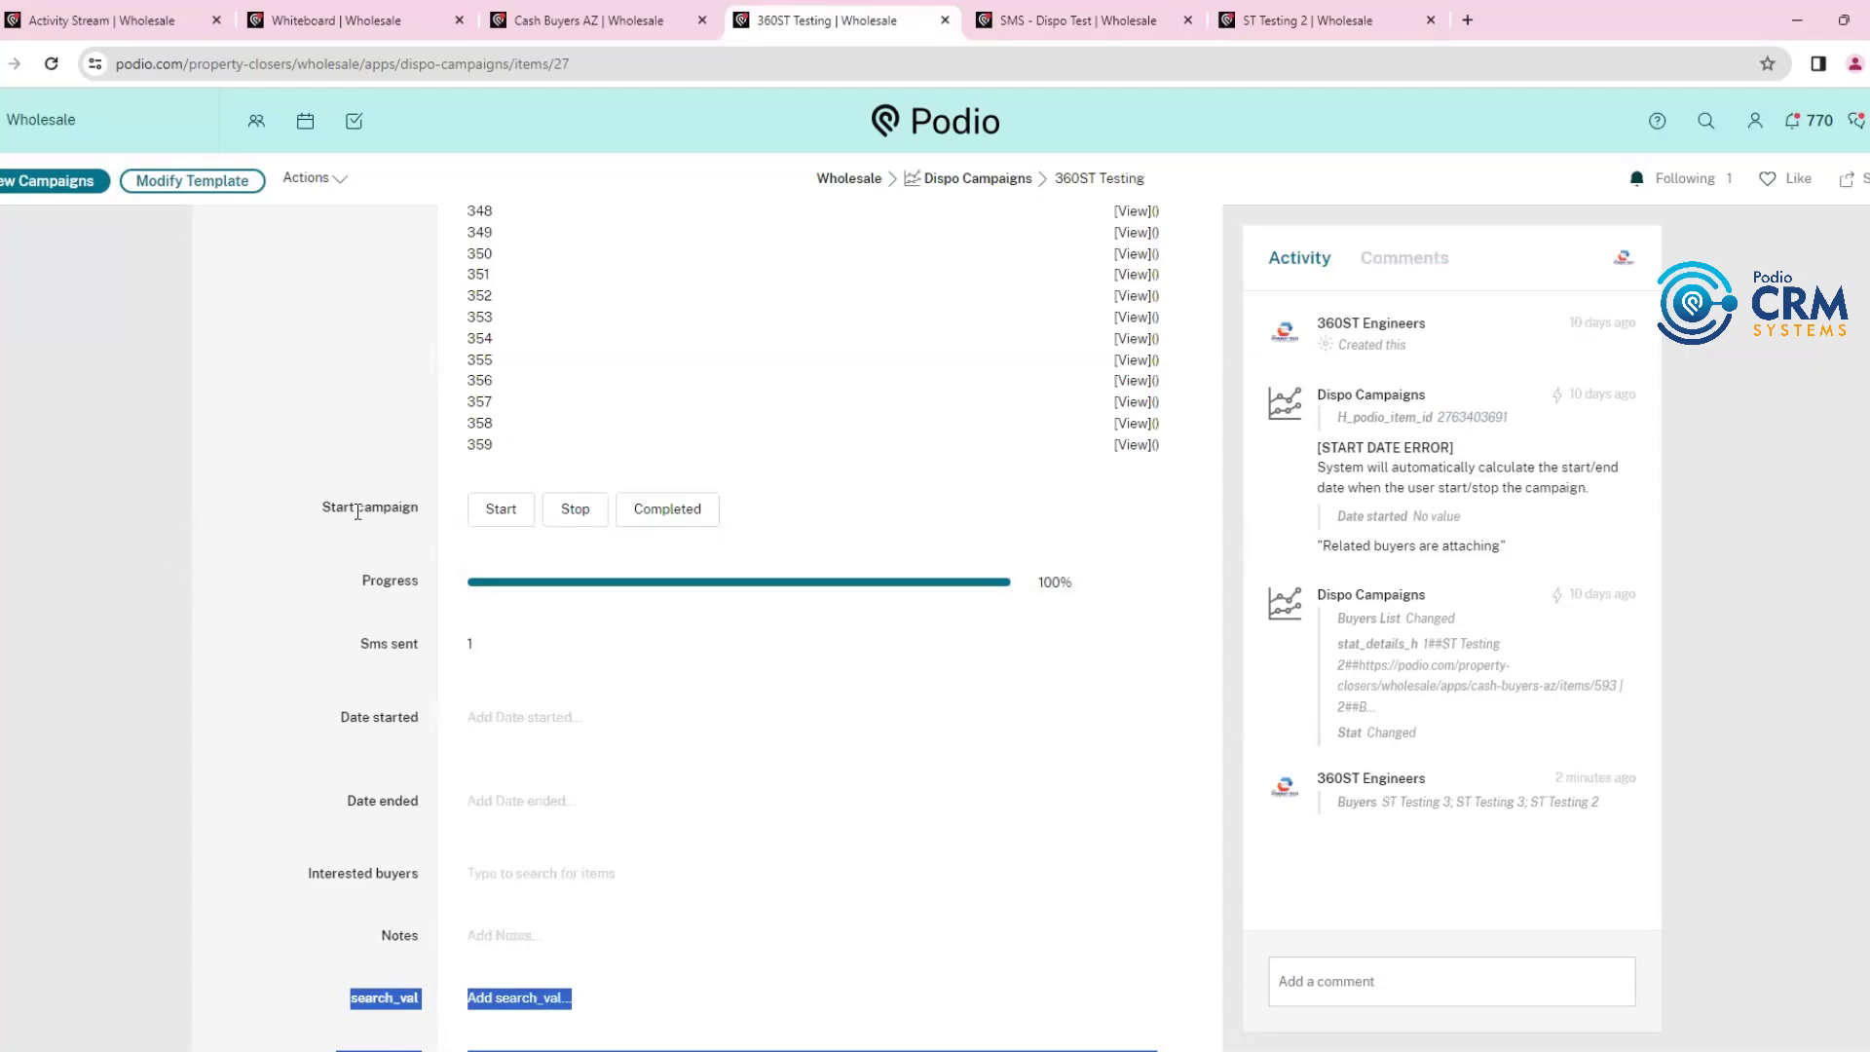
pyautogui.scroll(20, 707, 623)
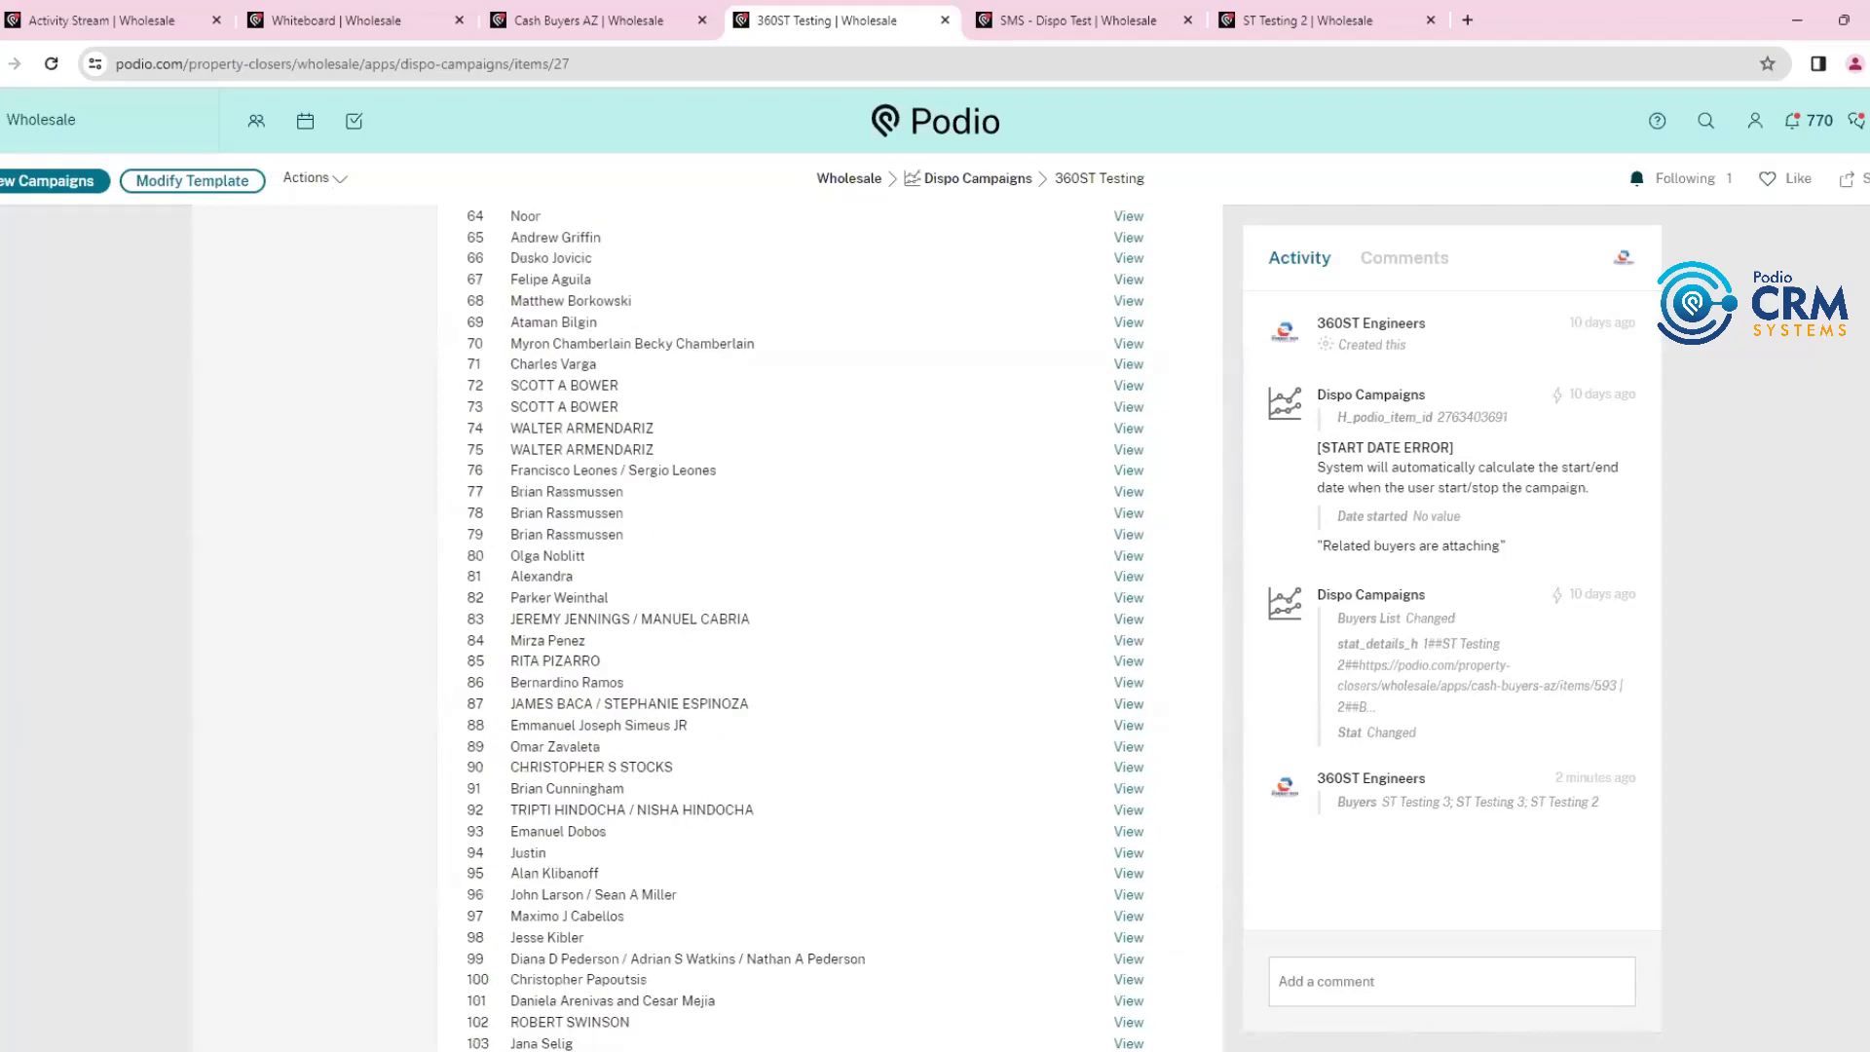
pyautogui.scroll(-5, 496, 643)
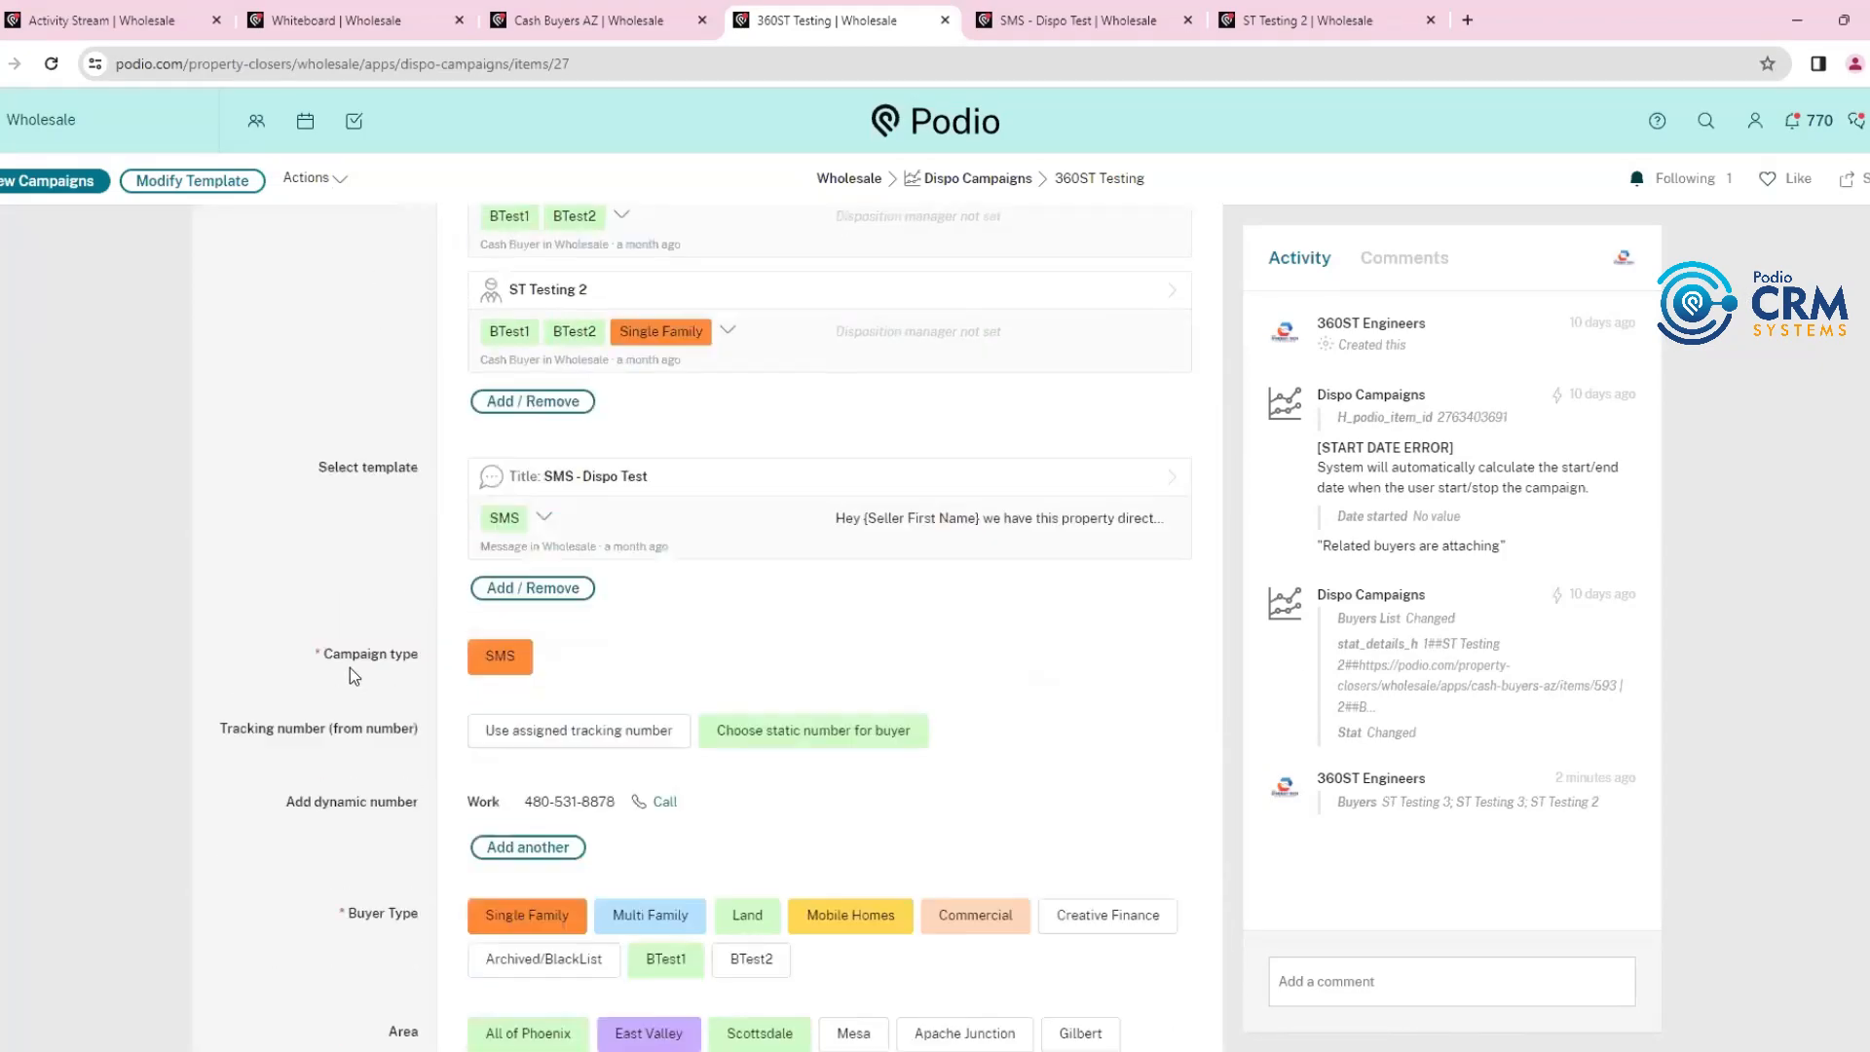
pyautogui.scroll(3, 821, 289)
pyautogui.scroll(2, 435, 371)
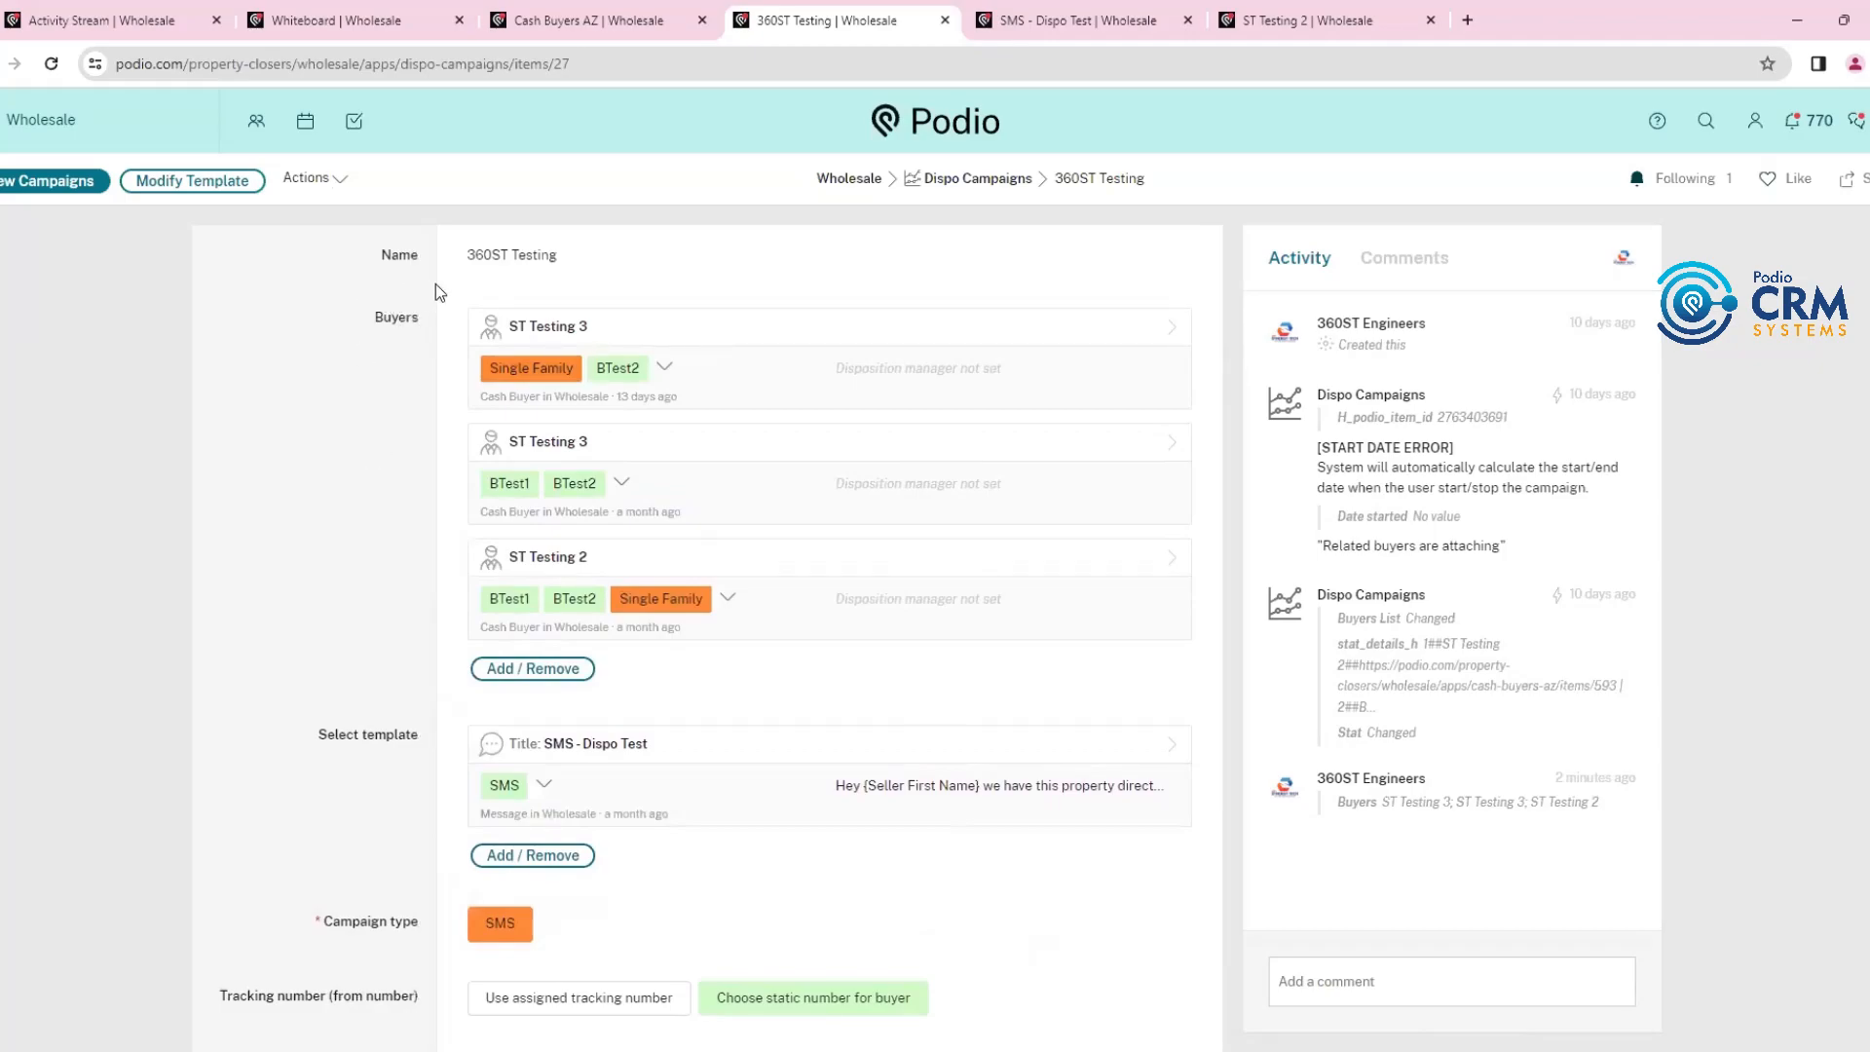
# Open the campaign's SMS - Dispo Test template separately to review it, close that copy, and return to the 360ST Testing campaign
pyautogui.scroll(-1, 458, 682)
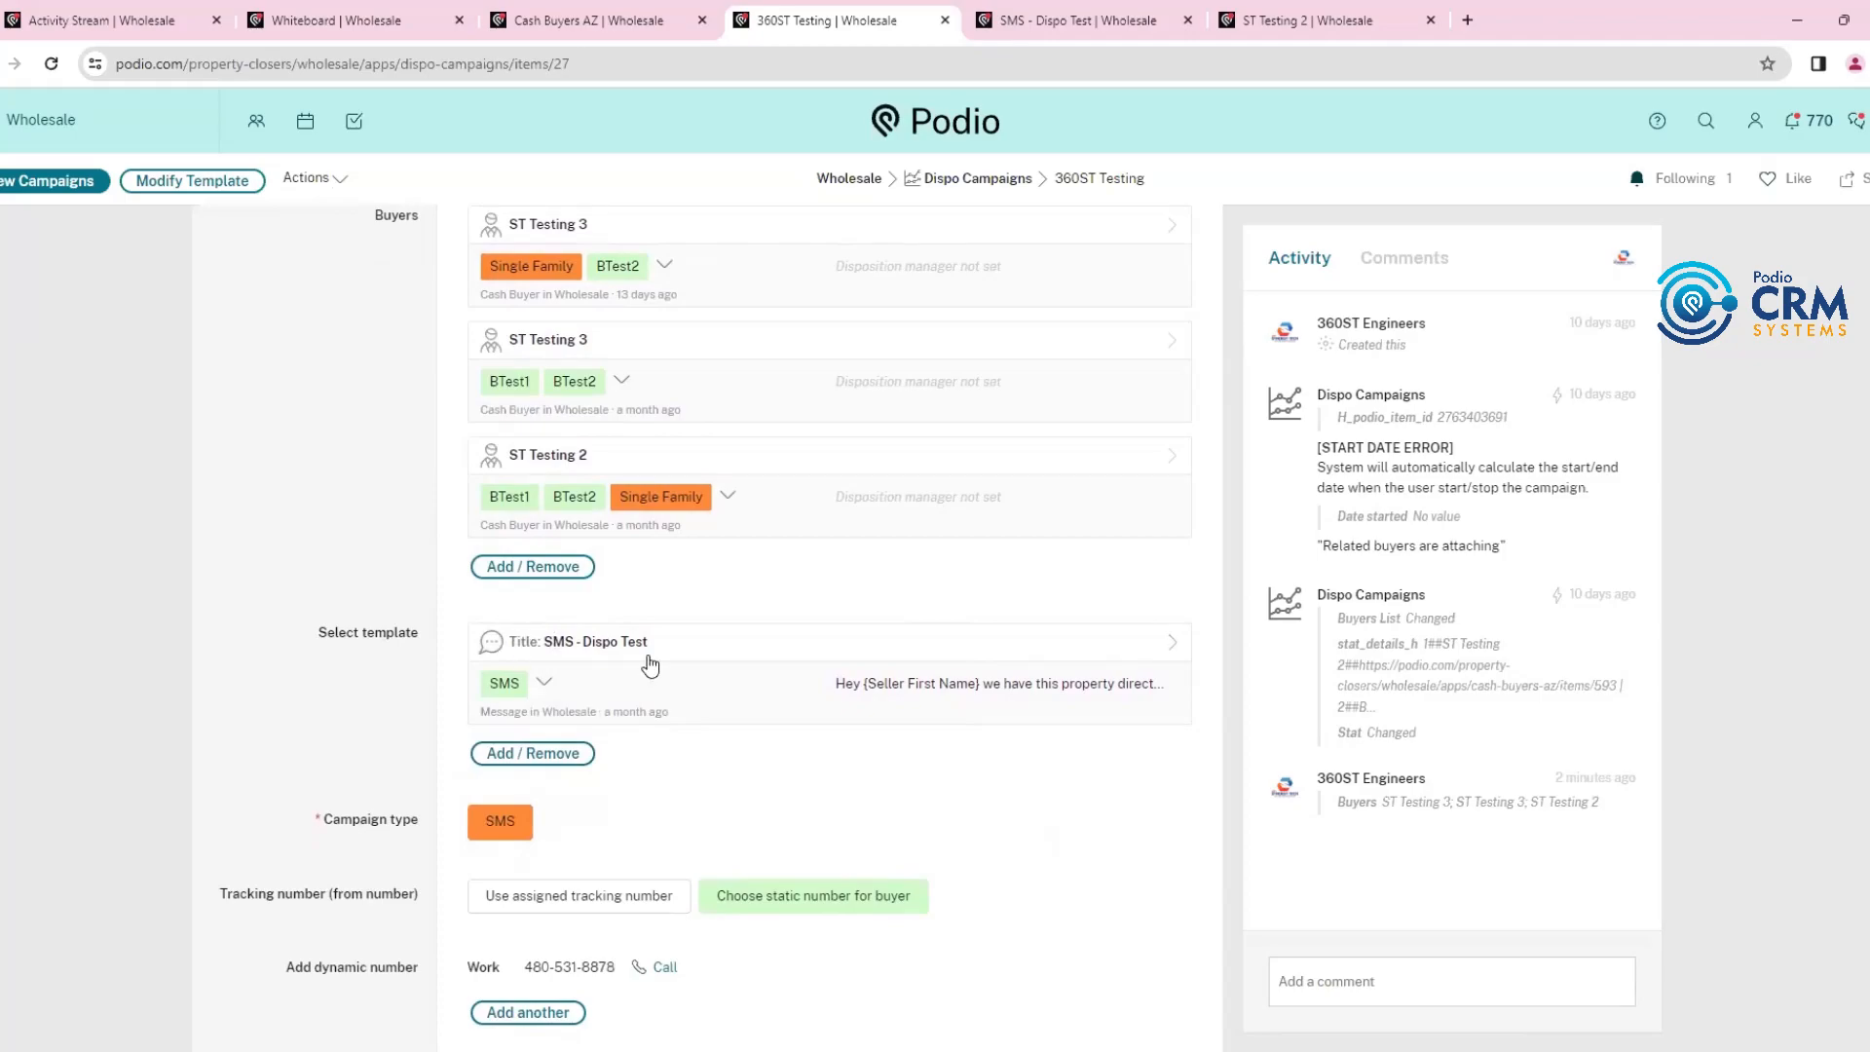
pyautogui.middleClick(867, 647)
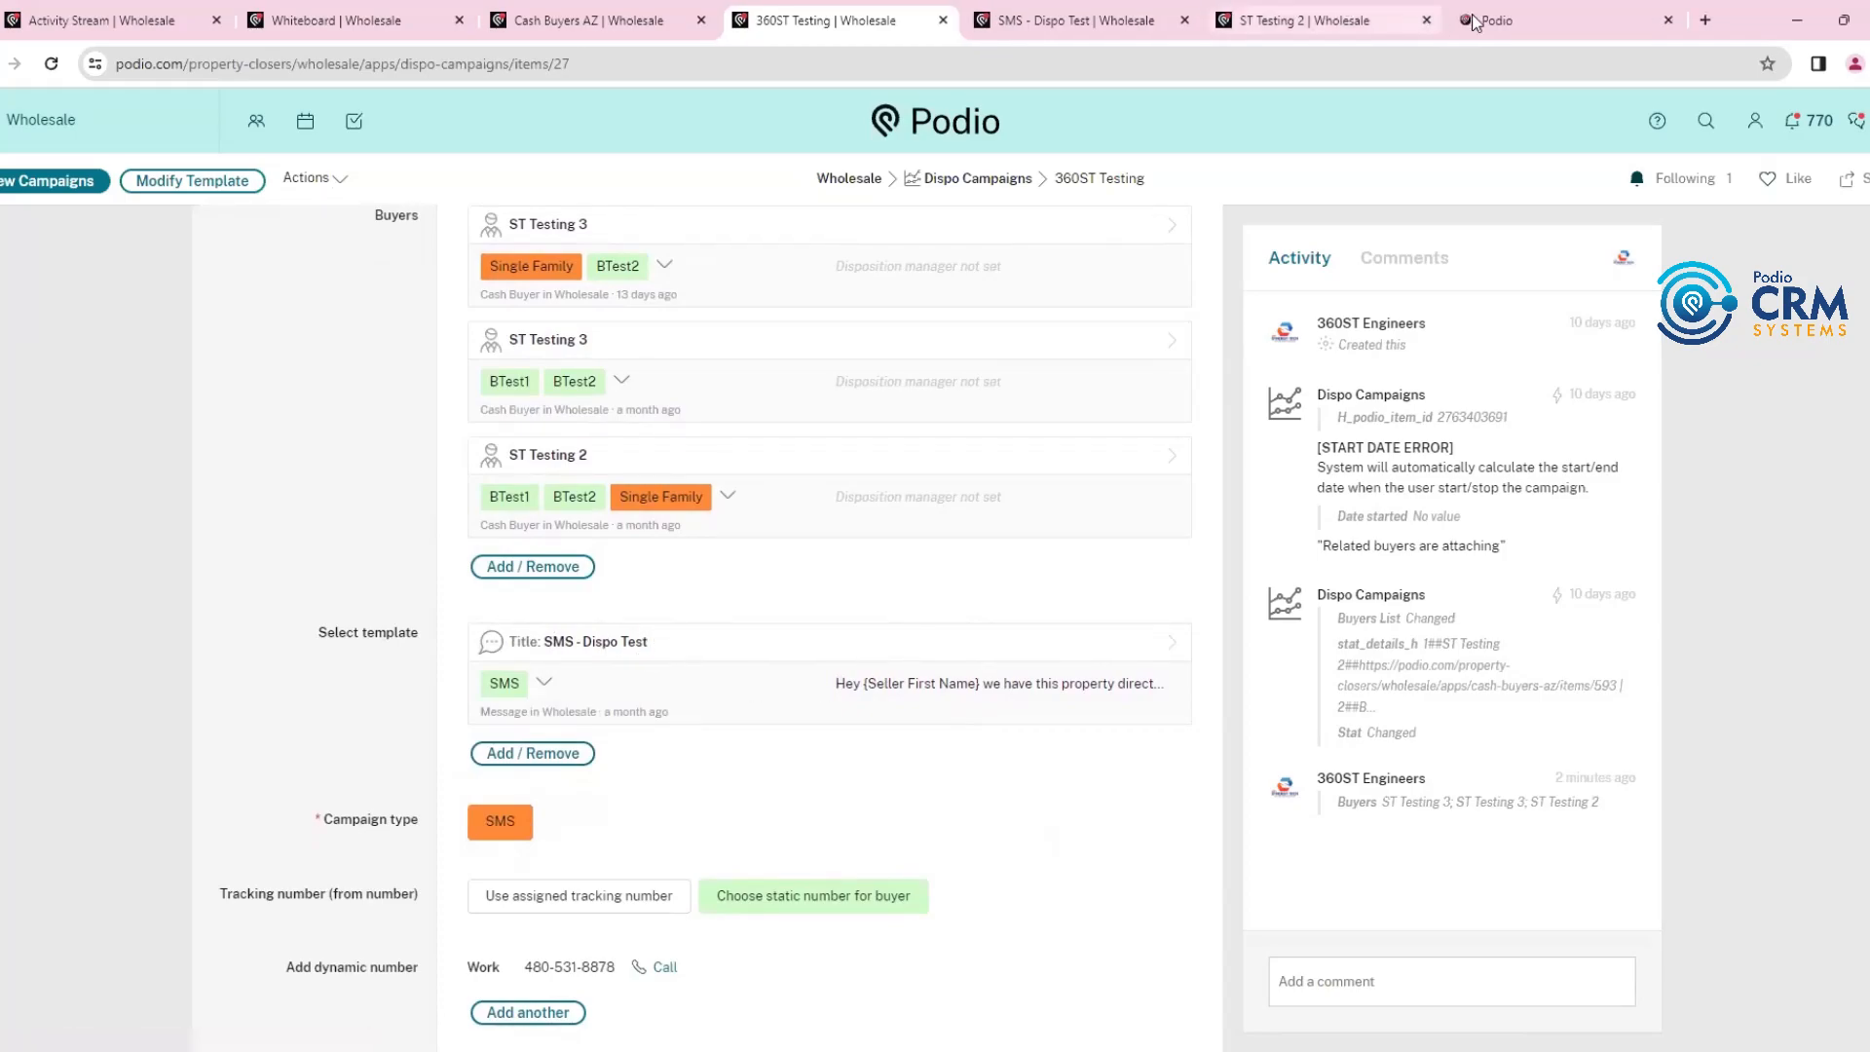
pyautogui.click(1499, 20)
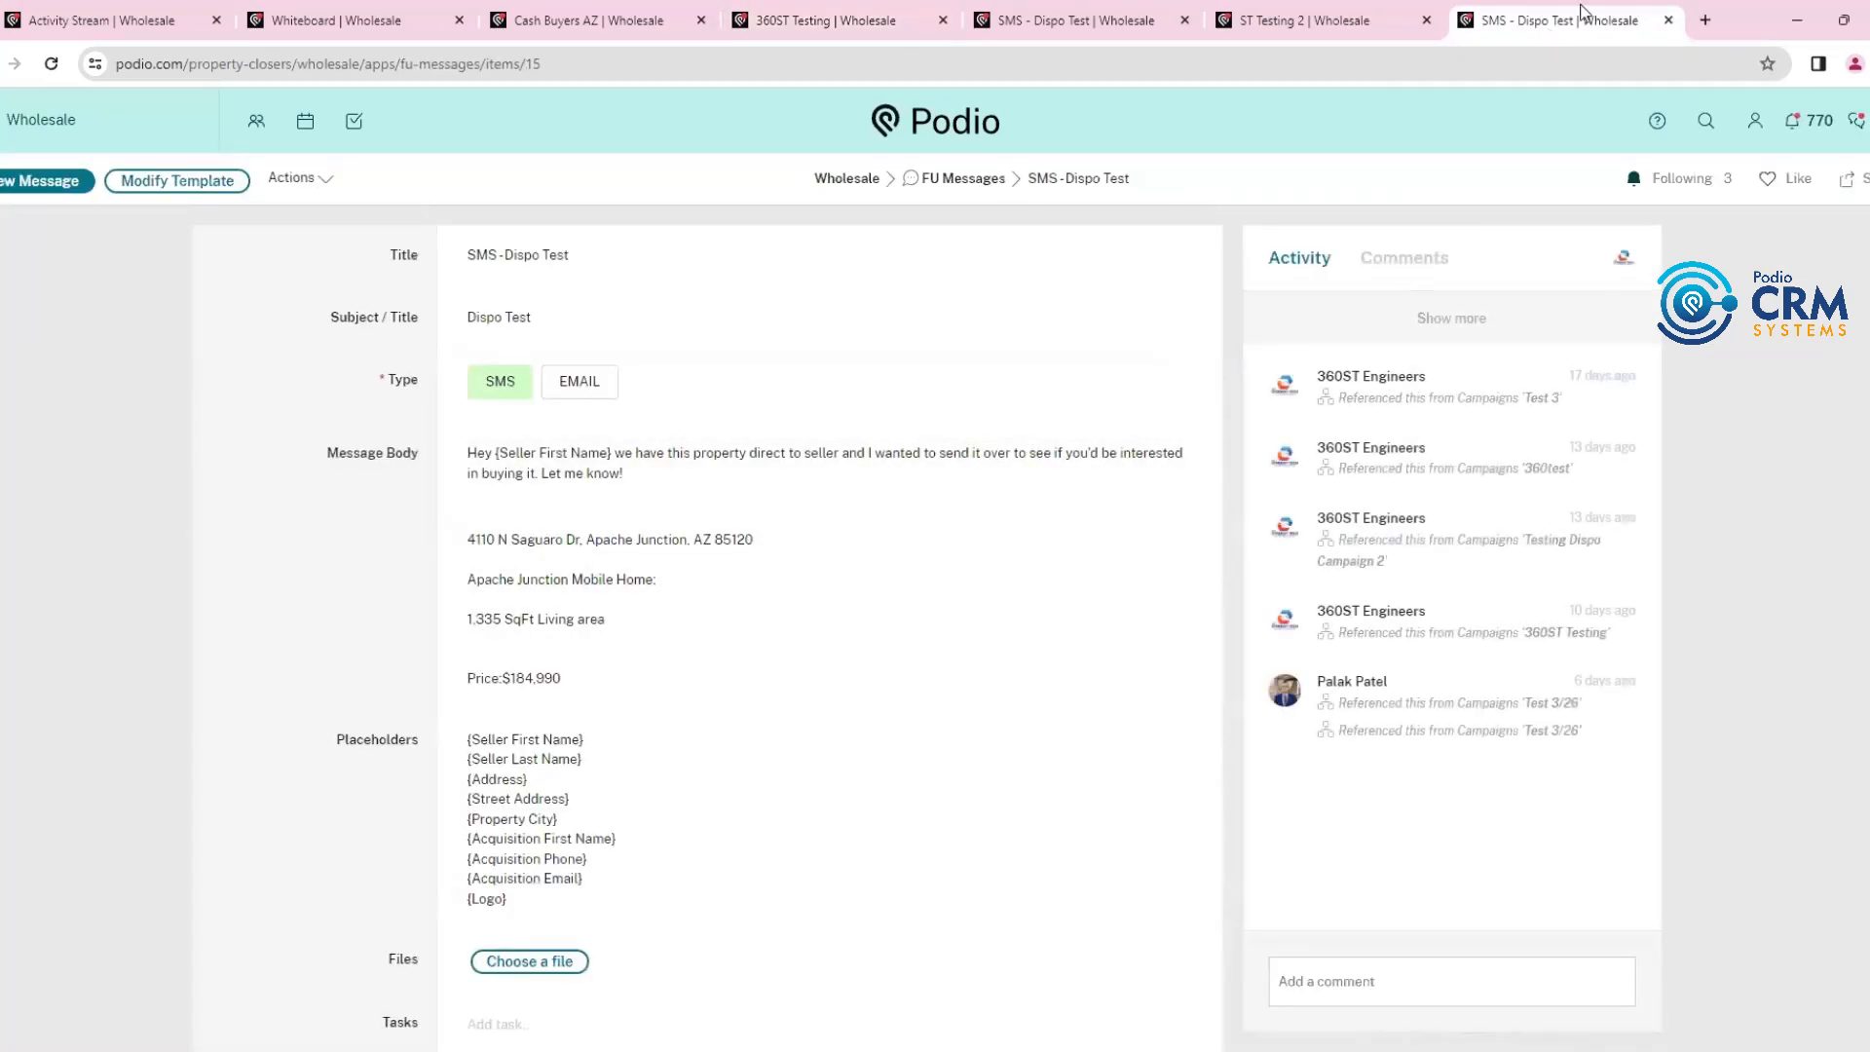
pyautogui.hotkey('ctrl', 'w')
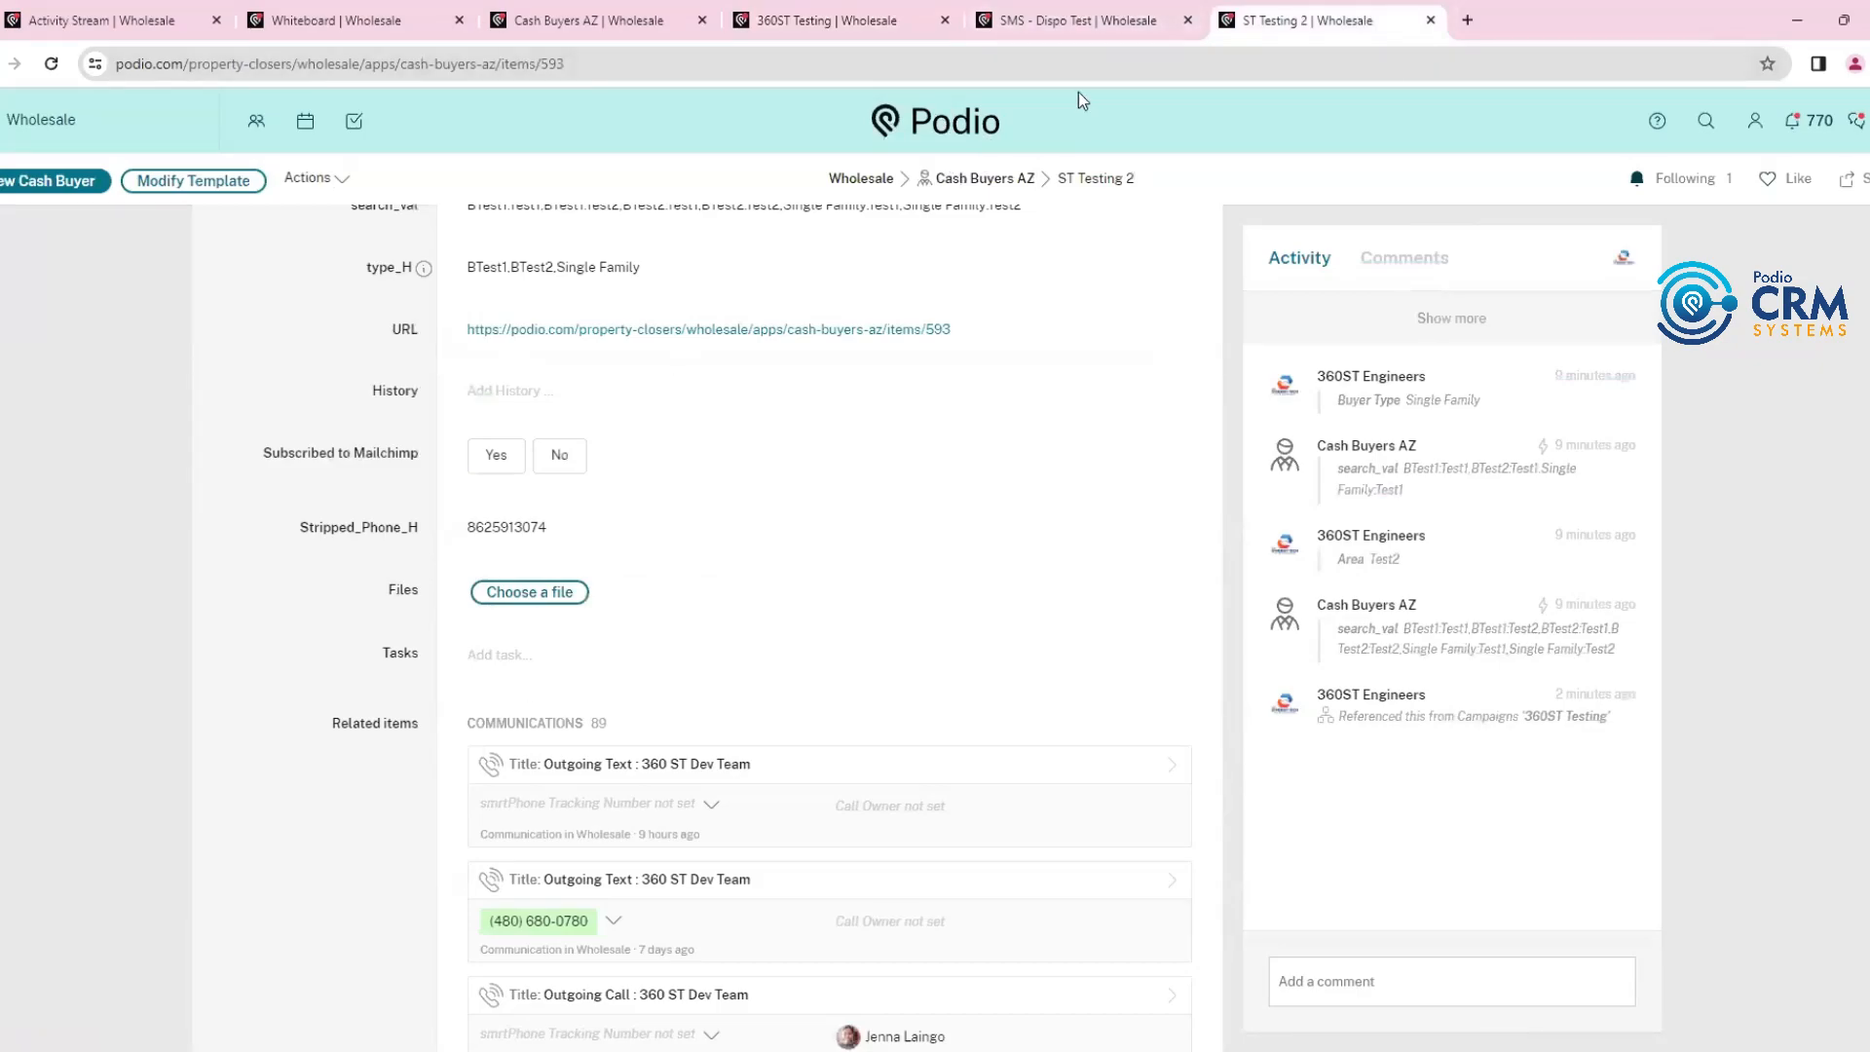
pyautogui.click(1031, 21)
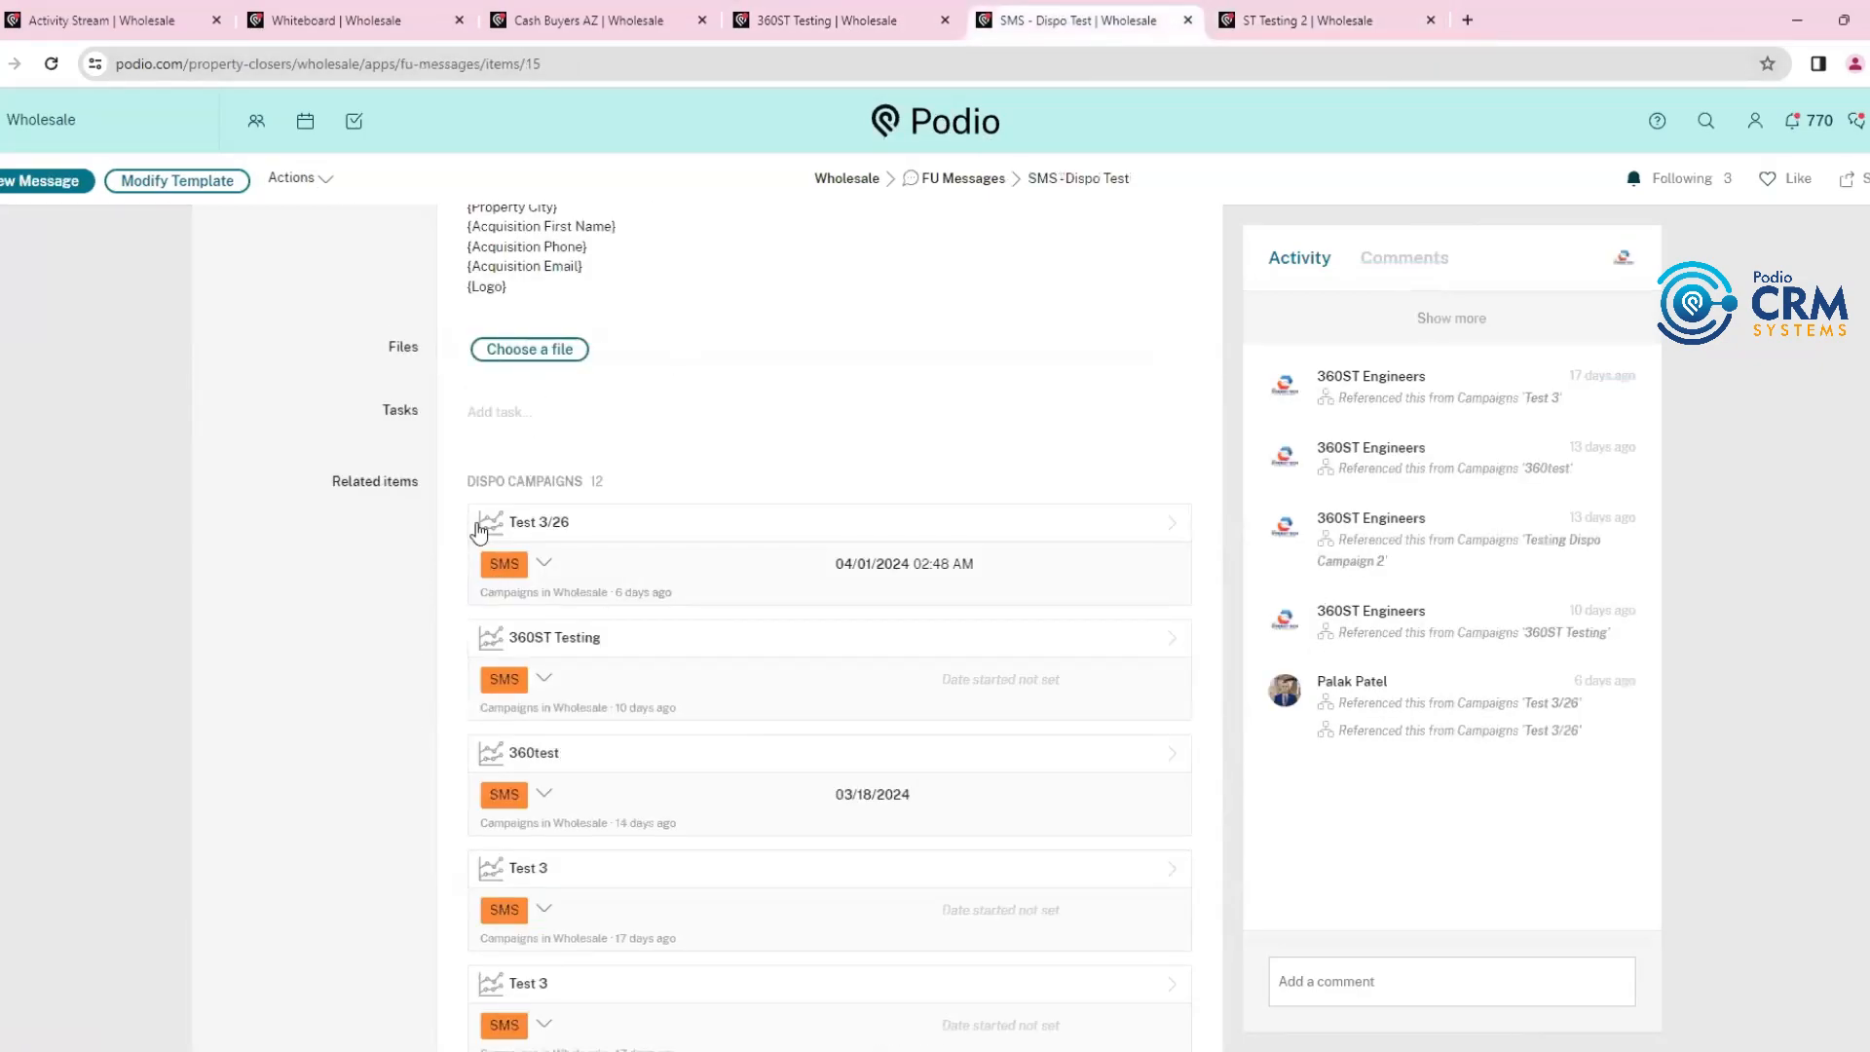
pyautogui.hotkey('ctrl', 'pageup')
pyautogui.scroll(1, 364, 342)
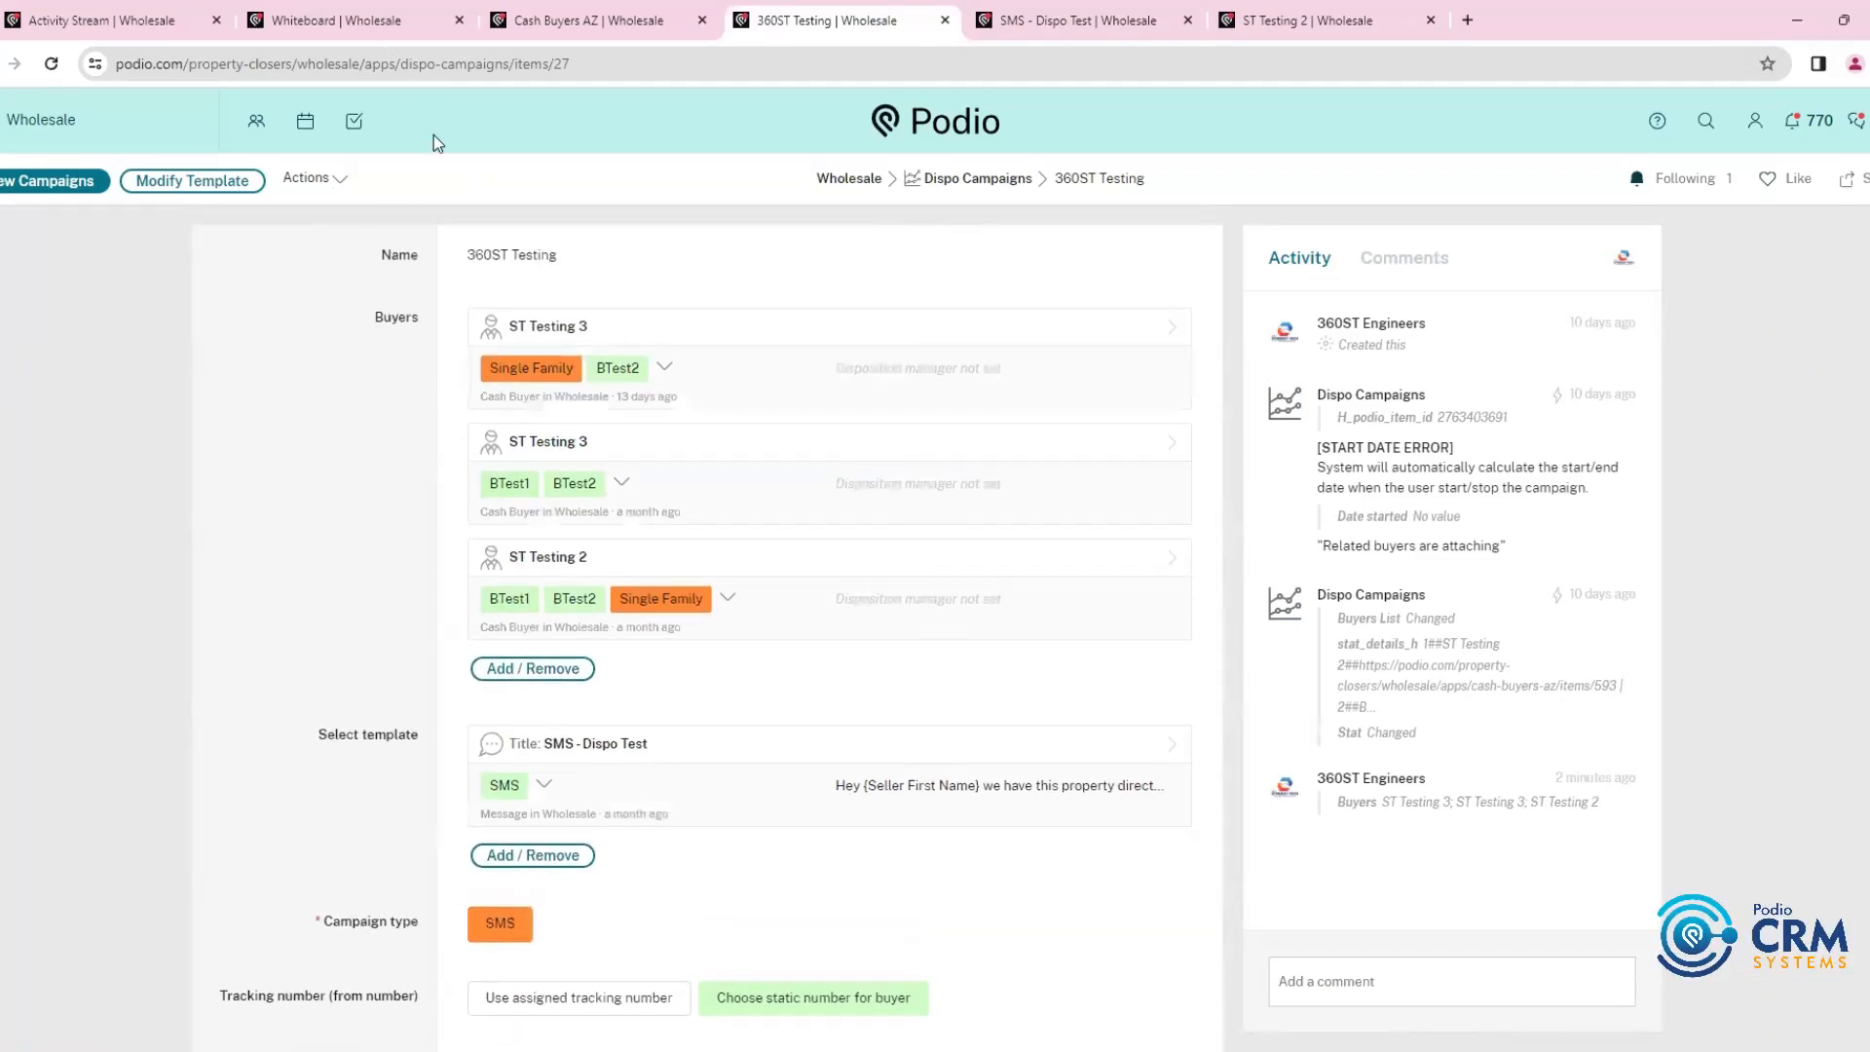
# Check the Whiteboard listing, then return to the 360ST Testing campaign and review its selected buyers and template
pyautogui.click(388, 29)
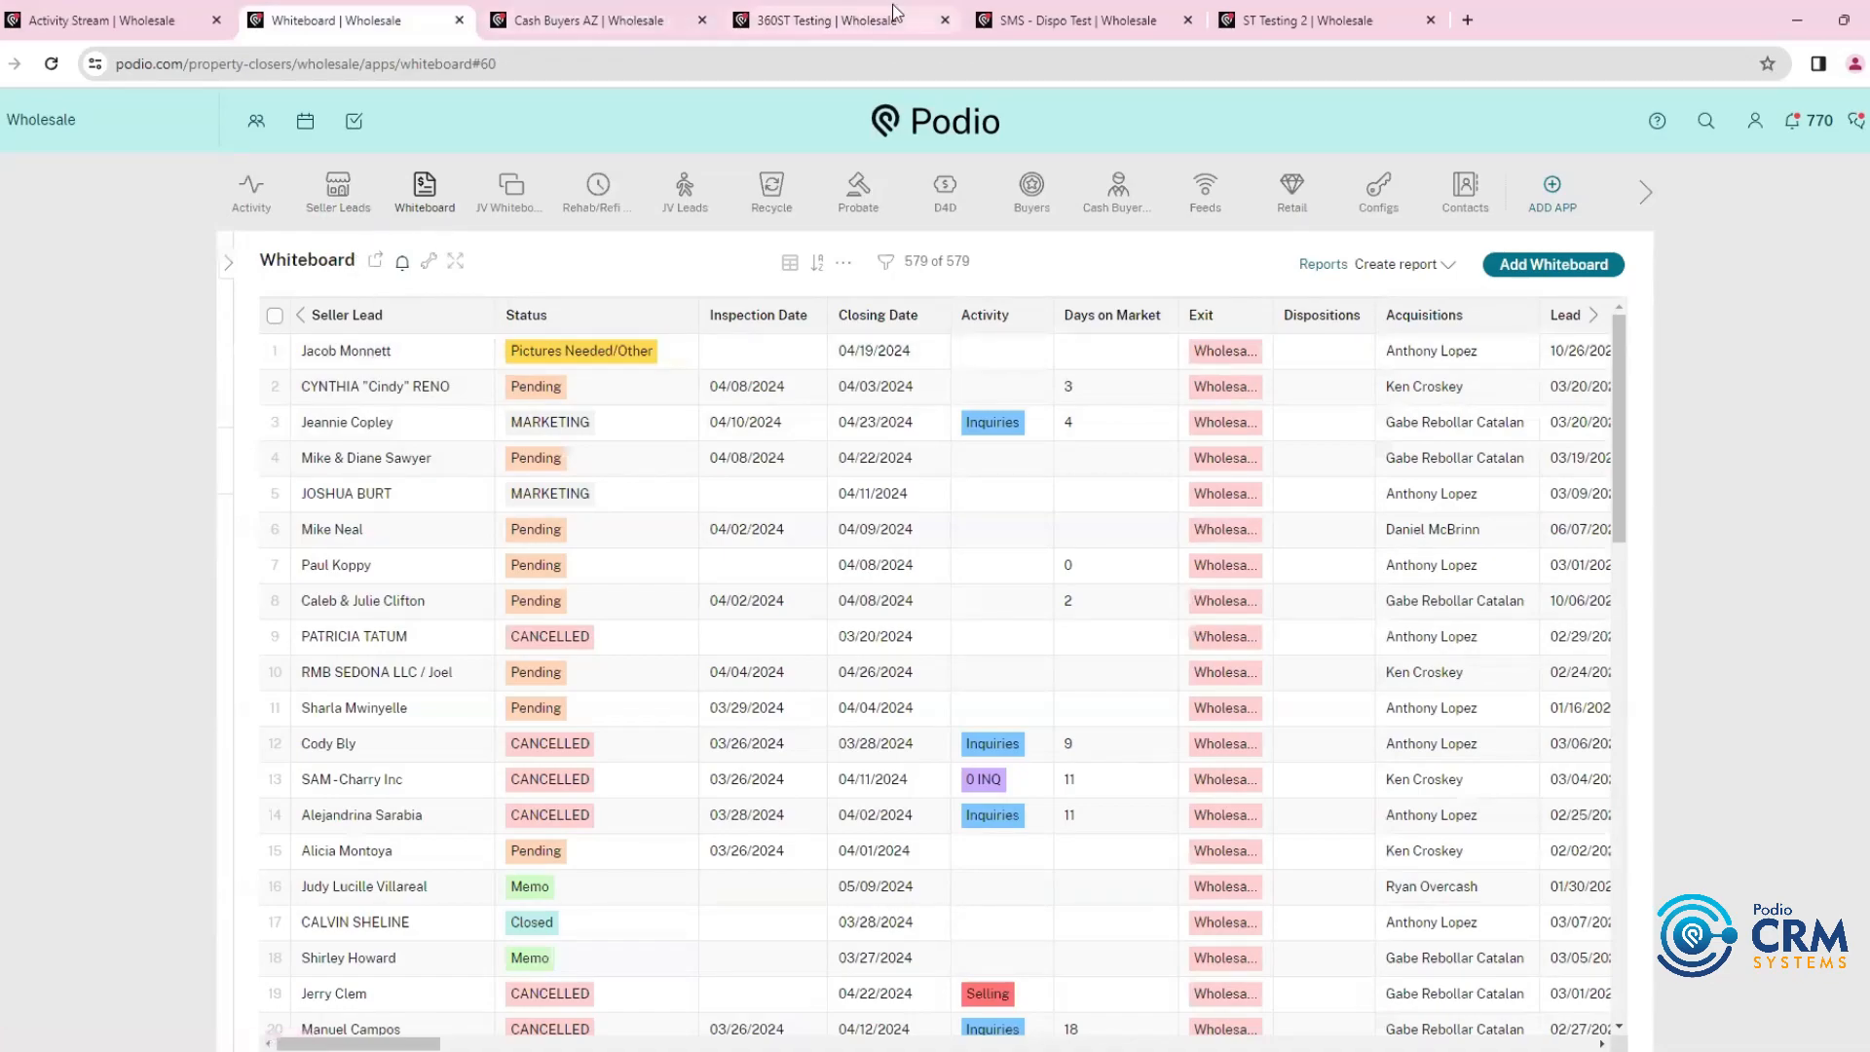
pyautogui.click(811, 21)
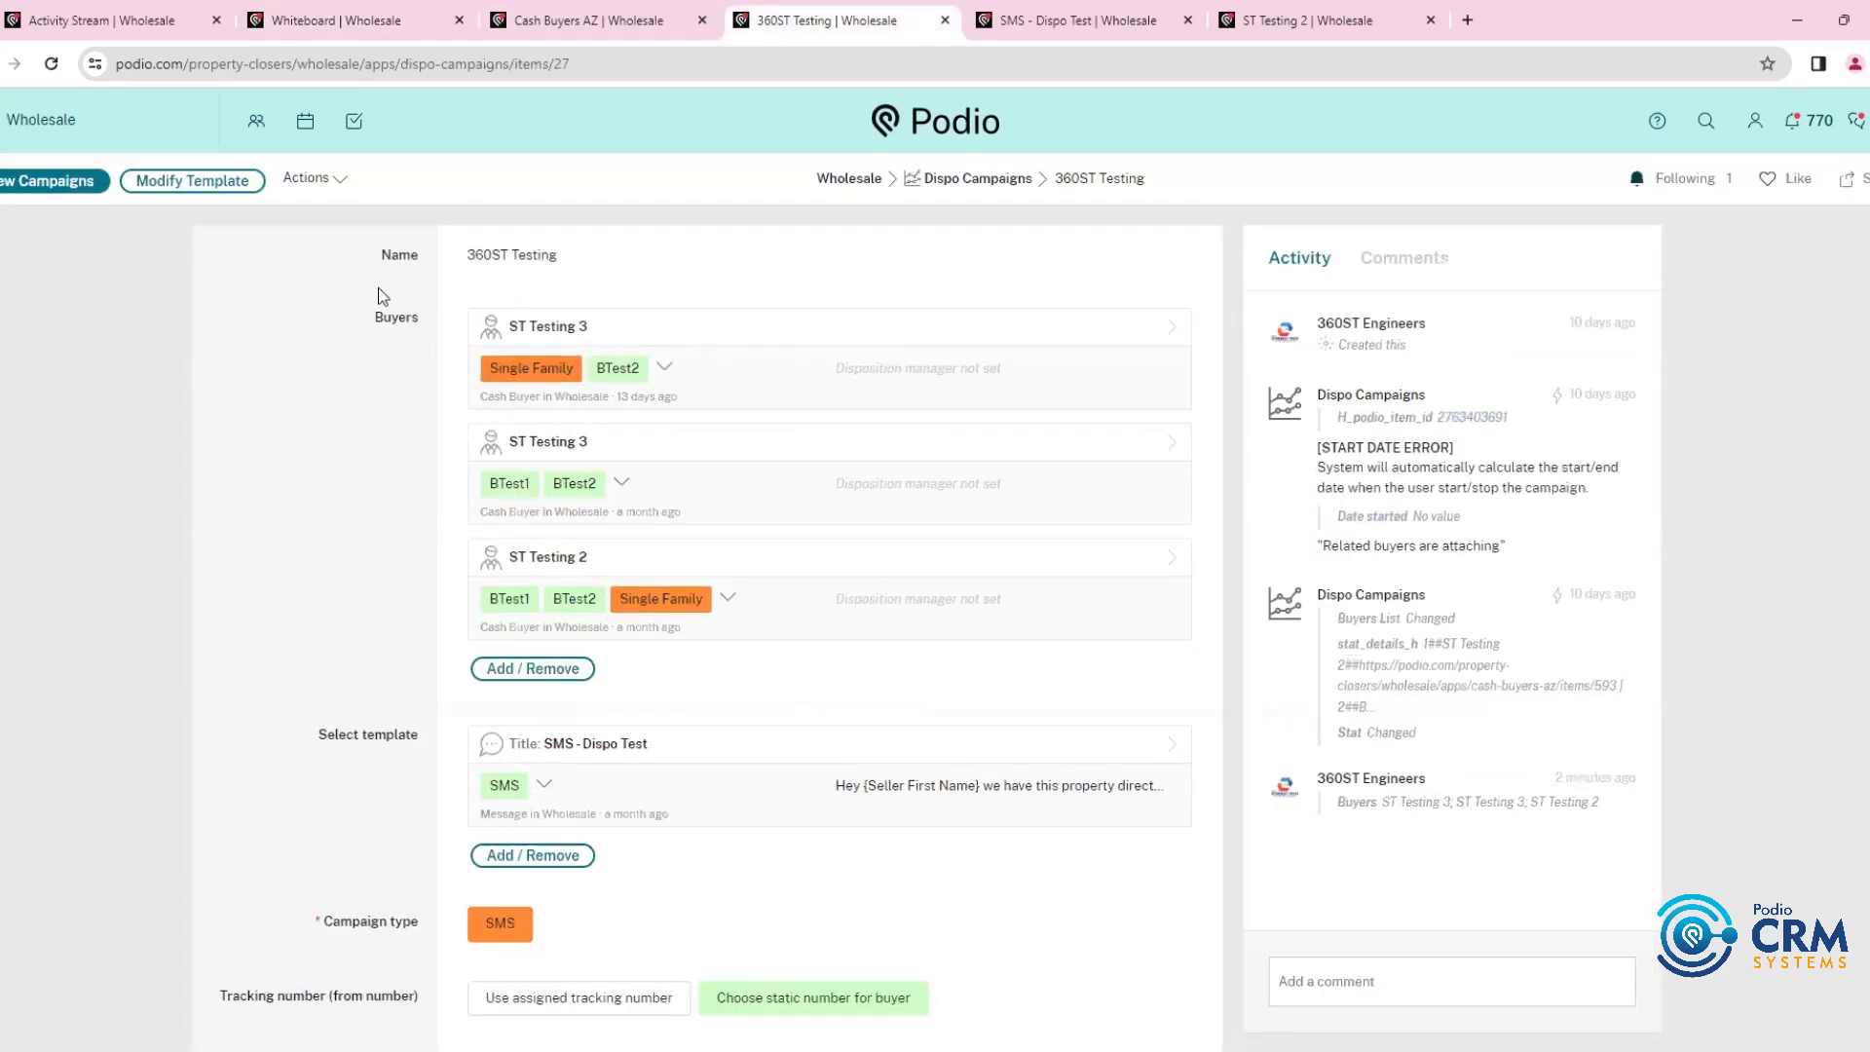
pyautogui.scroll(-3, 417, 540)
pyautogui.scroll(1, 413, 520)
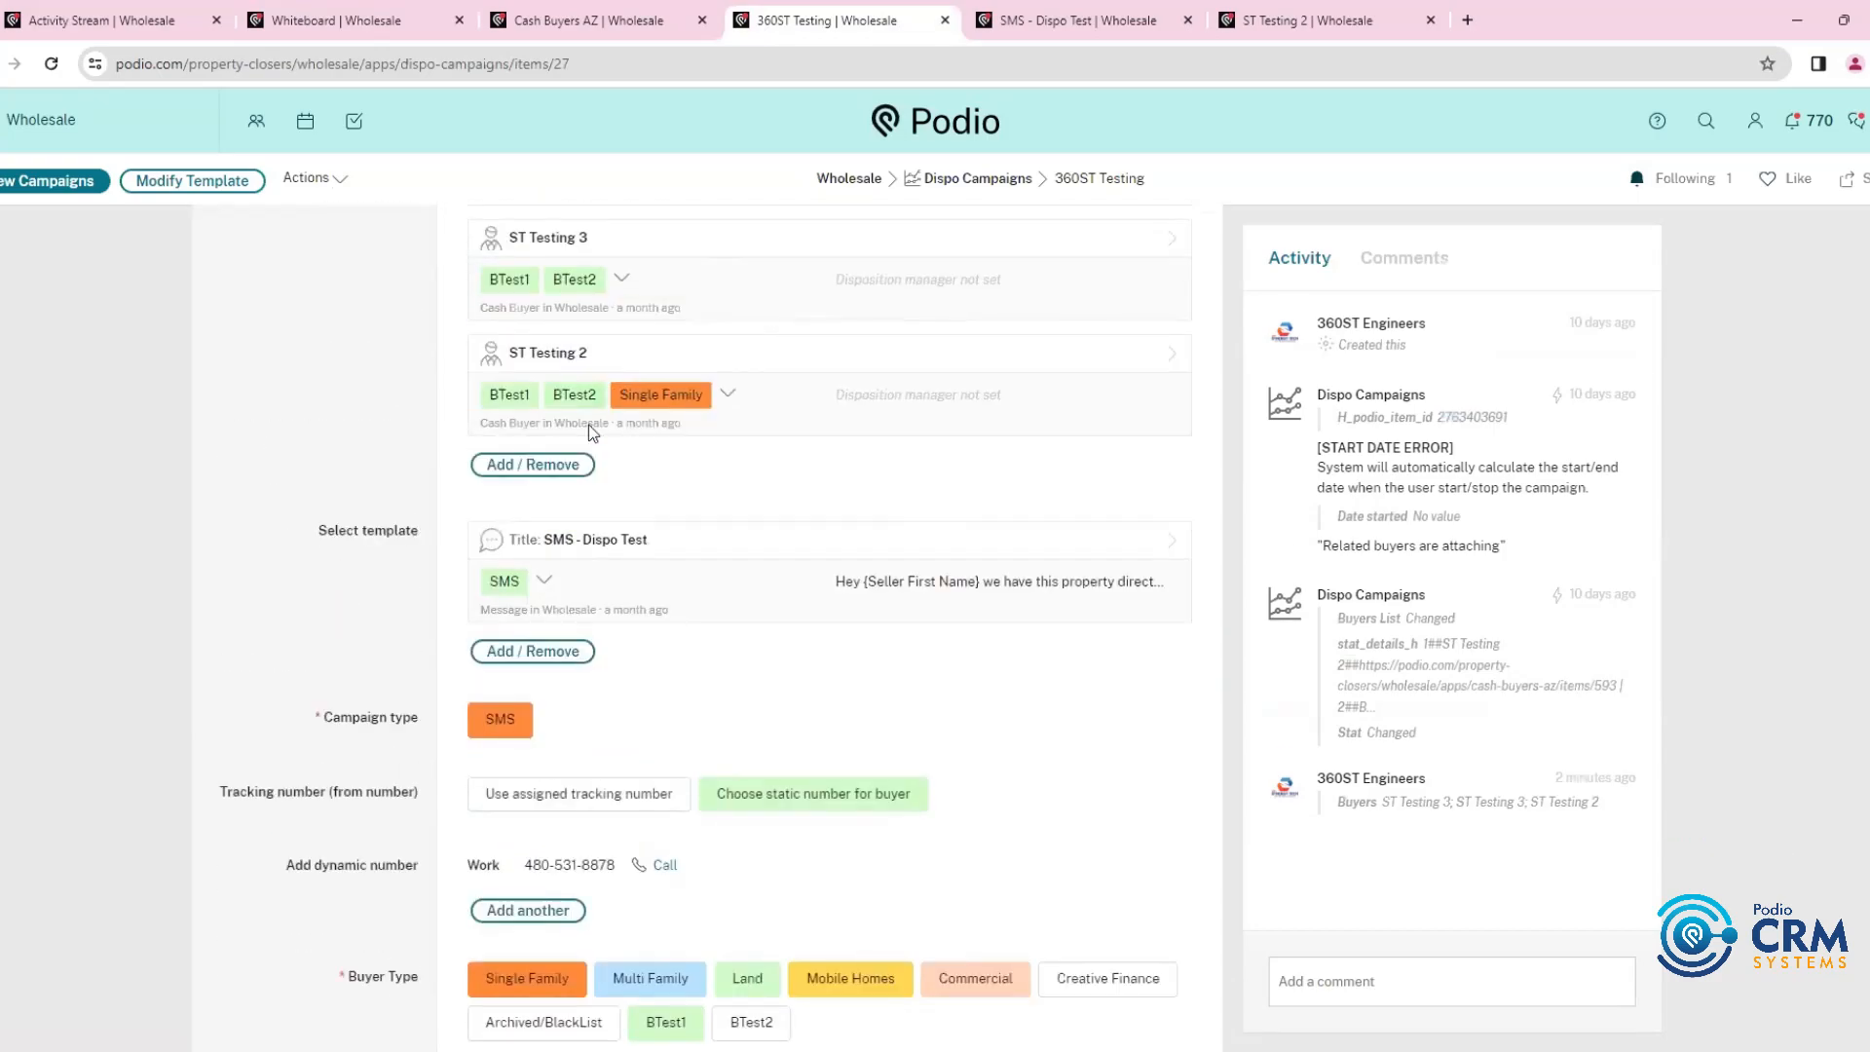
pyautogui.scroll(2, 760, 466)
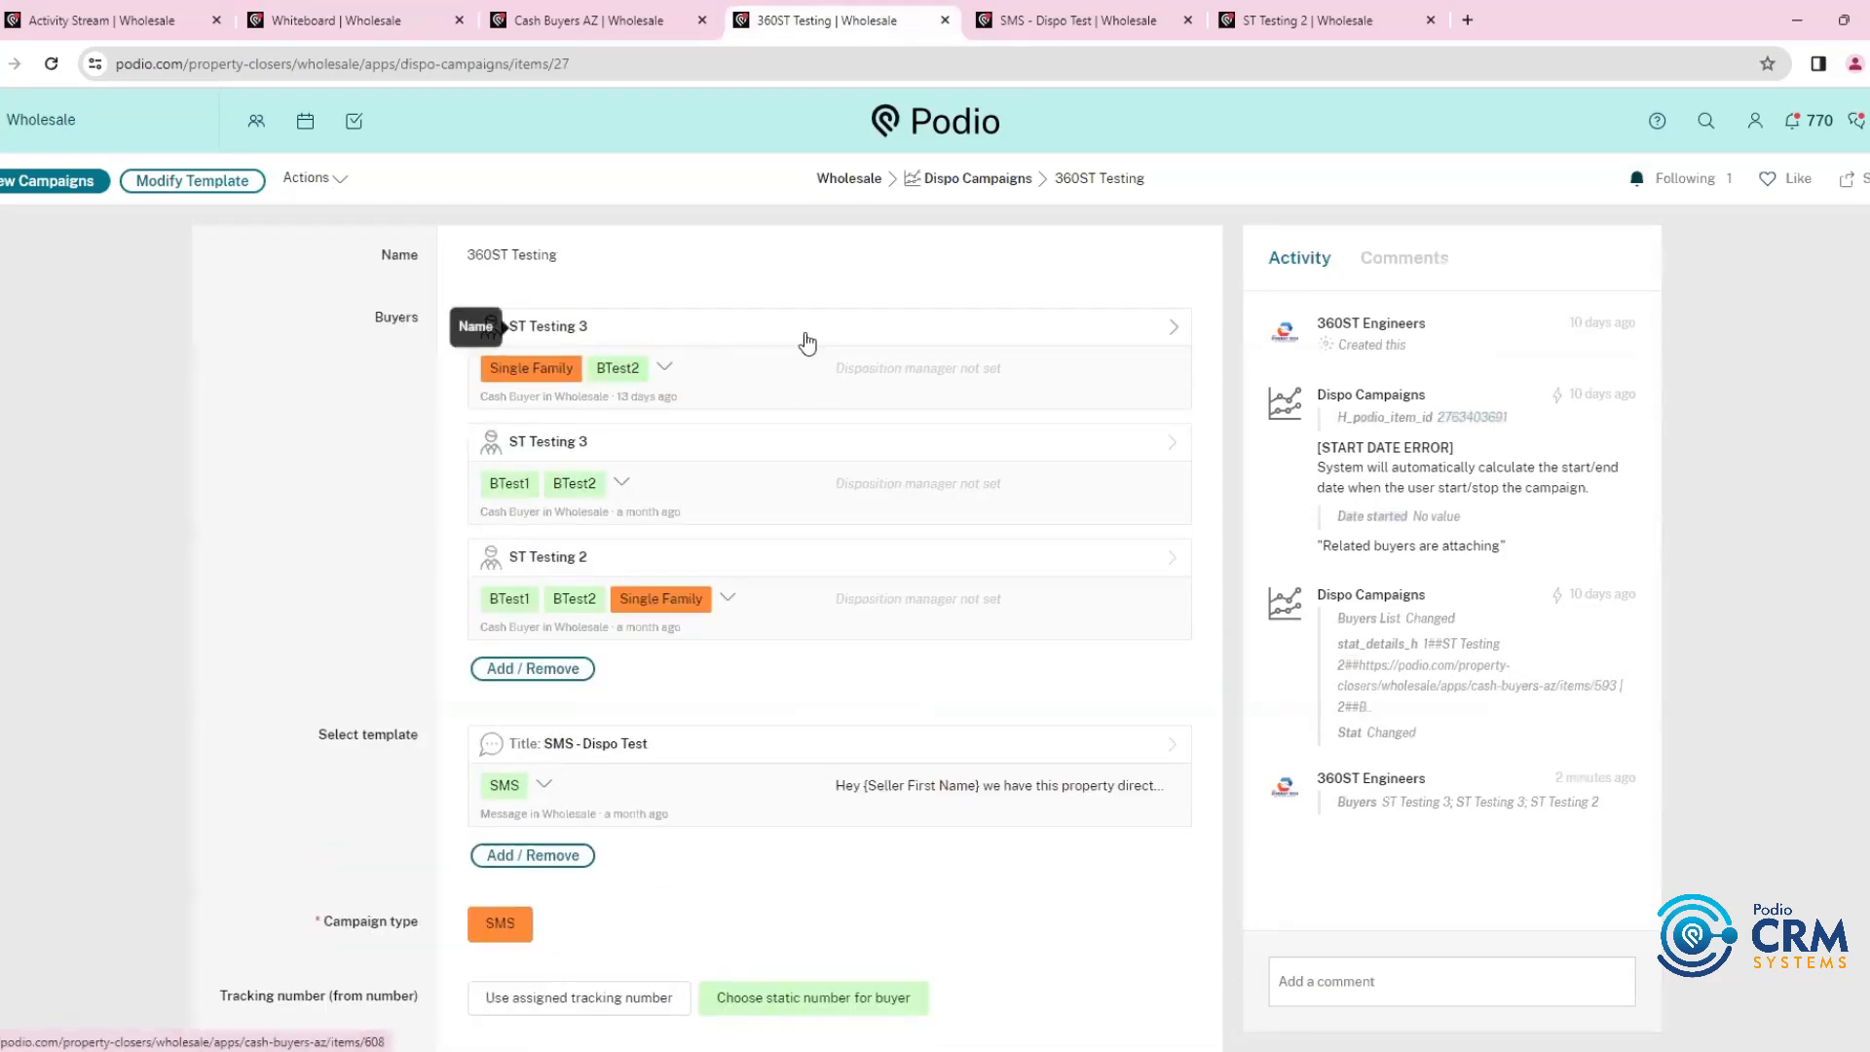
# Return to the SMS - Dispo Test template and highlight its address, acquisition, Street Address and Property City placeholders for review
pyautogui.click(1335, 10)
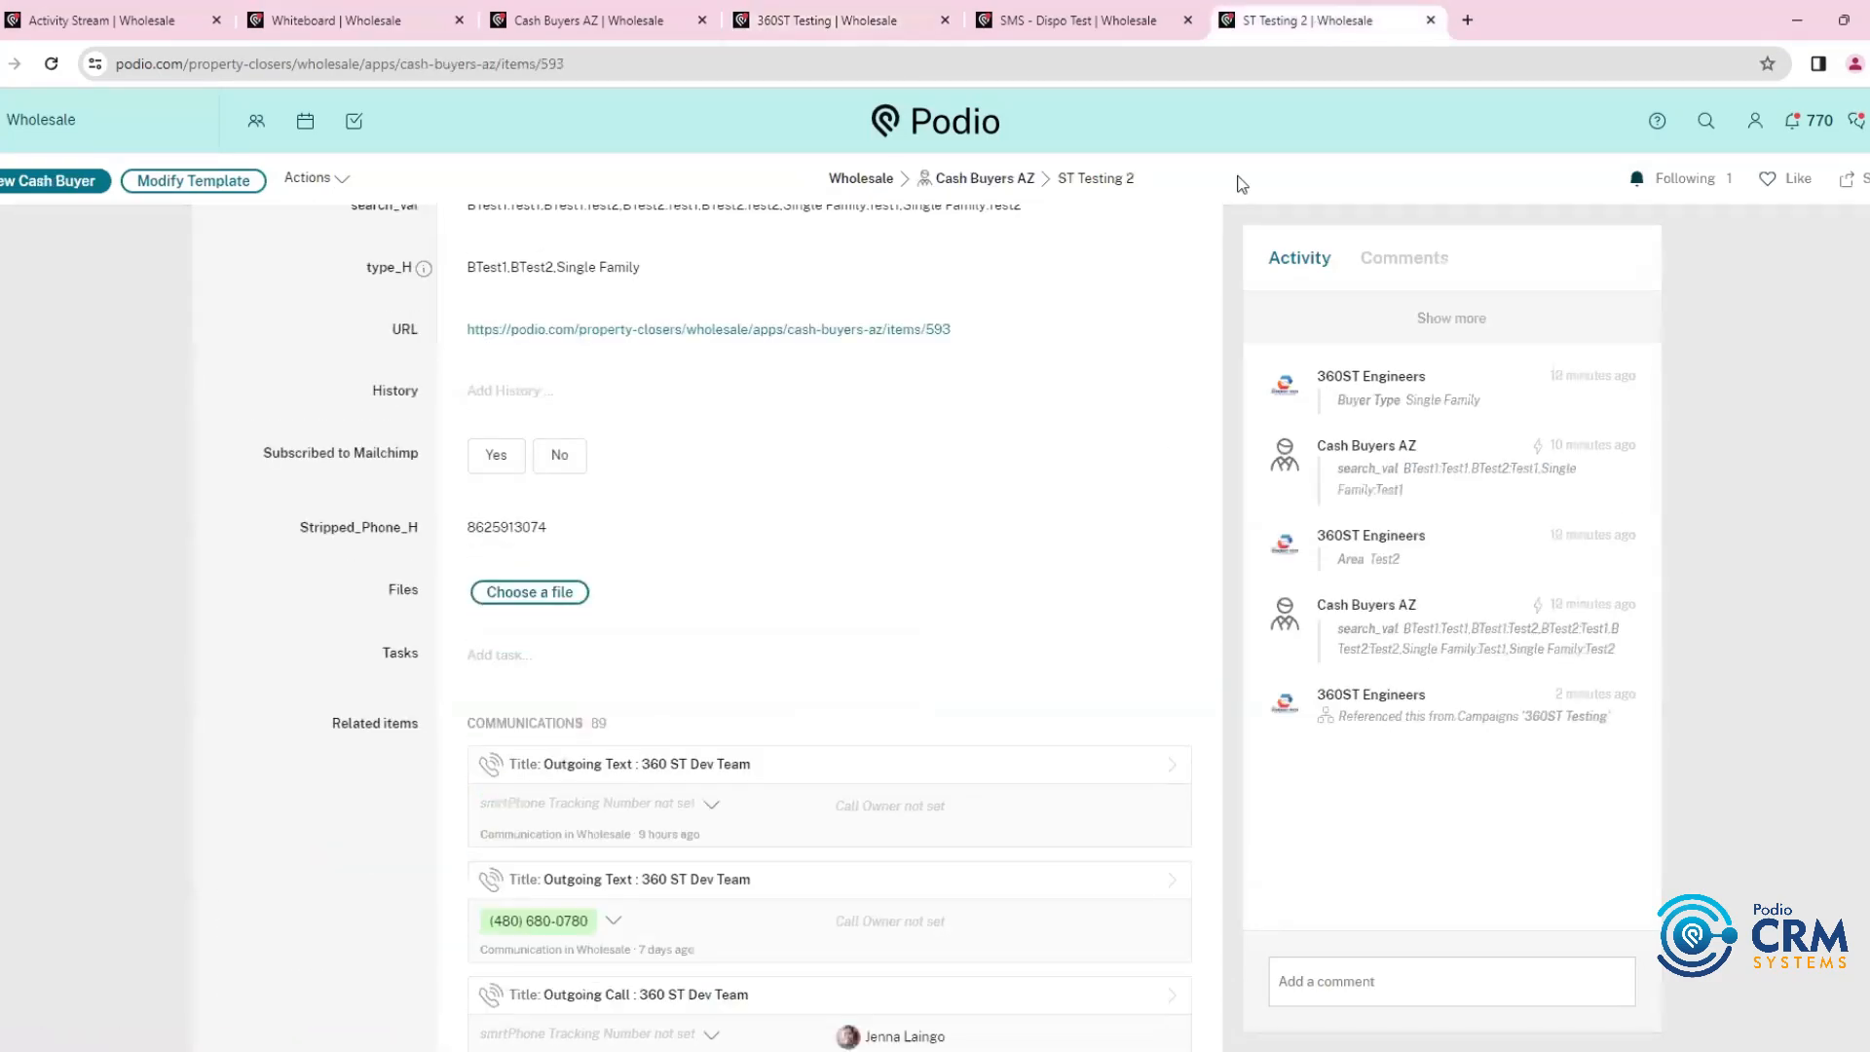
pyautogui.click(1079, 9)
pyautogui.scroll(5, 583, 542)
pyautogui.moveTo(465, 677); pyautogui.dragTo(576, 776)
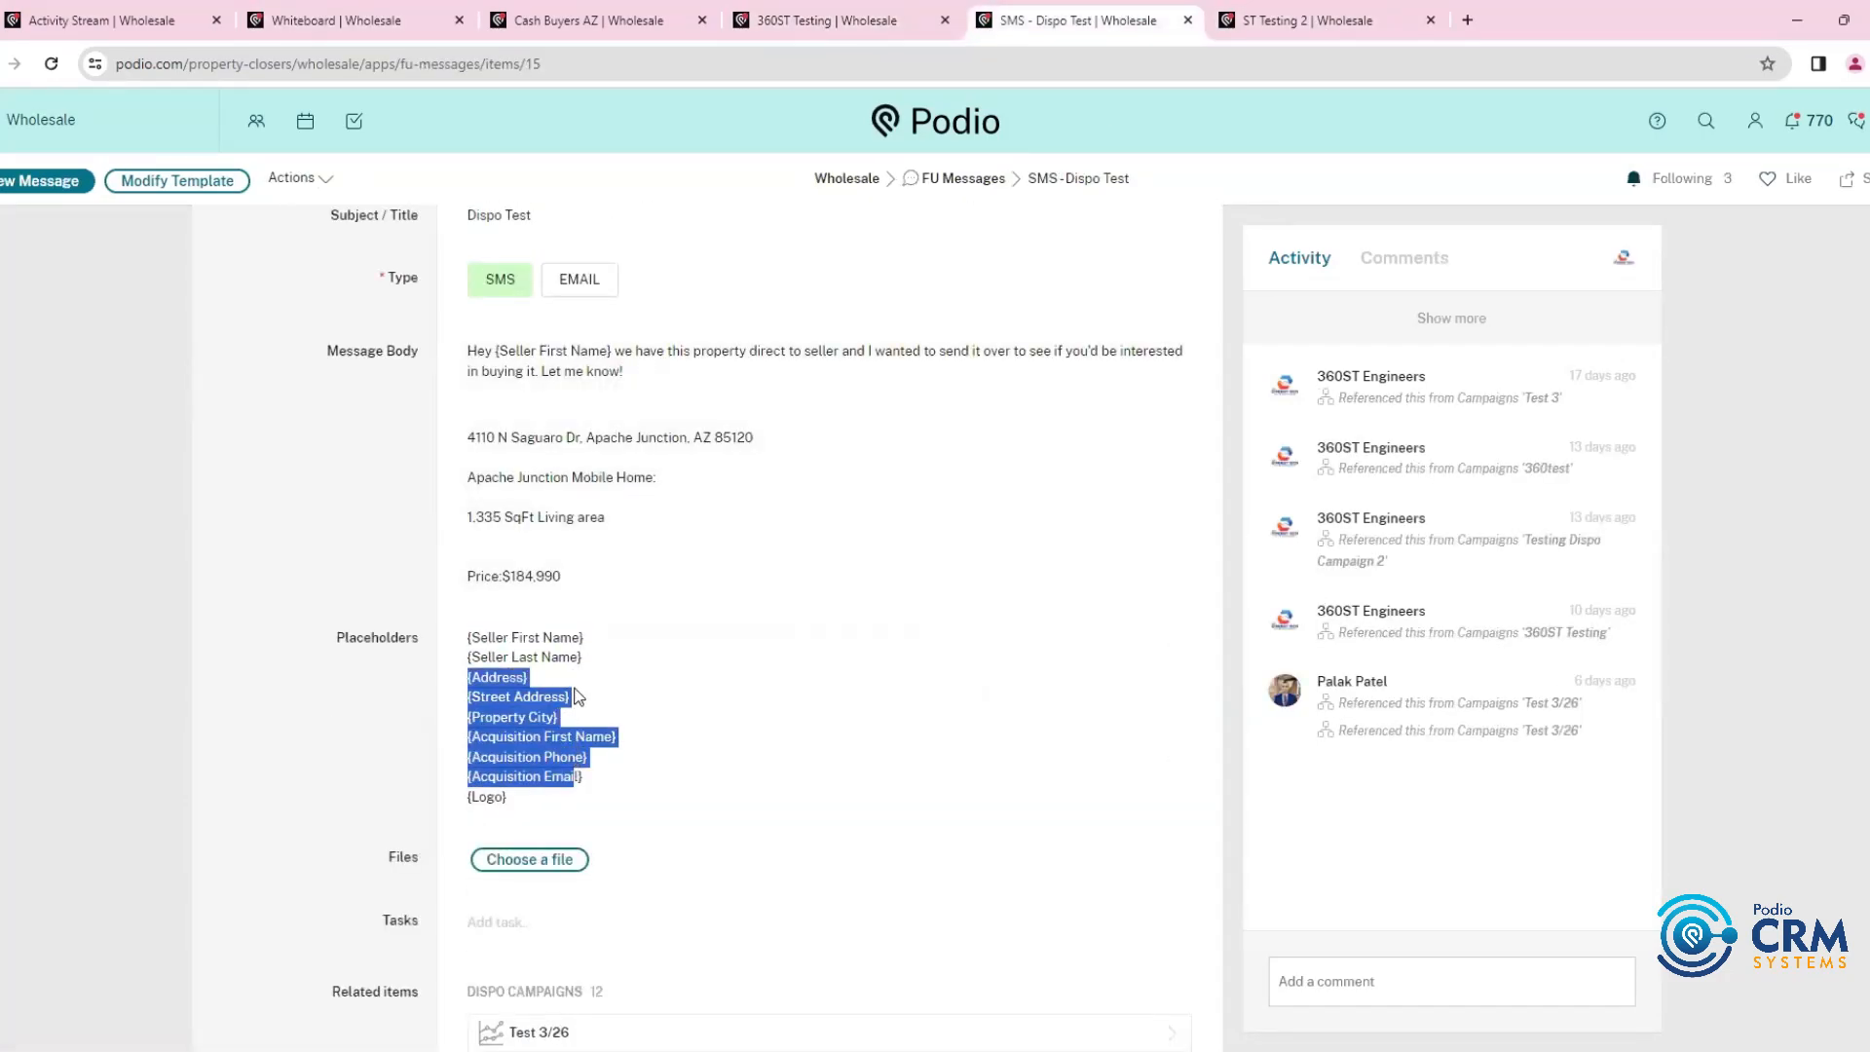
pyautogui.click(523, 674)
pyautogui.moveTo(536, 682); pyautogui.dragTo(467, 681)
pyautogui.moveTo(586, 701); pyautogui.dragTo(466, 700)
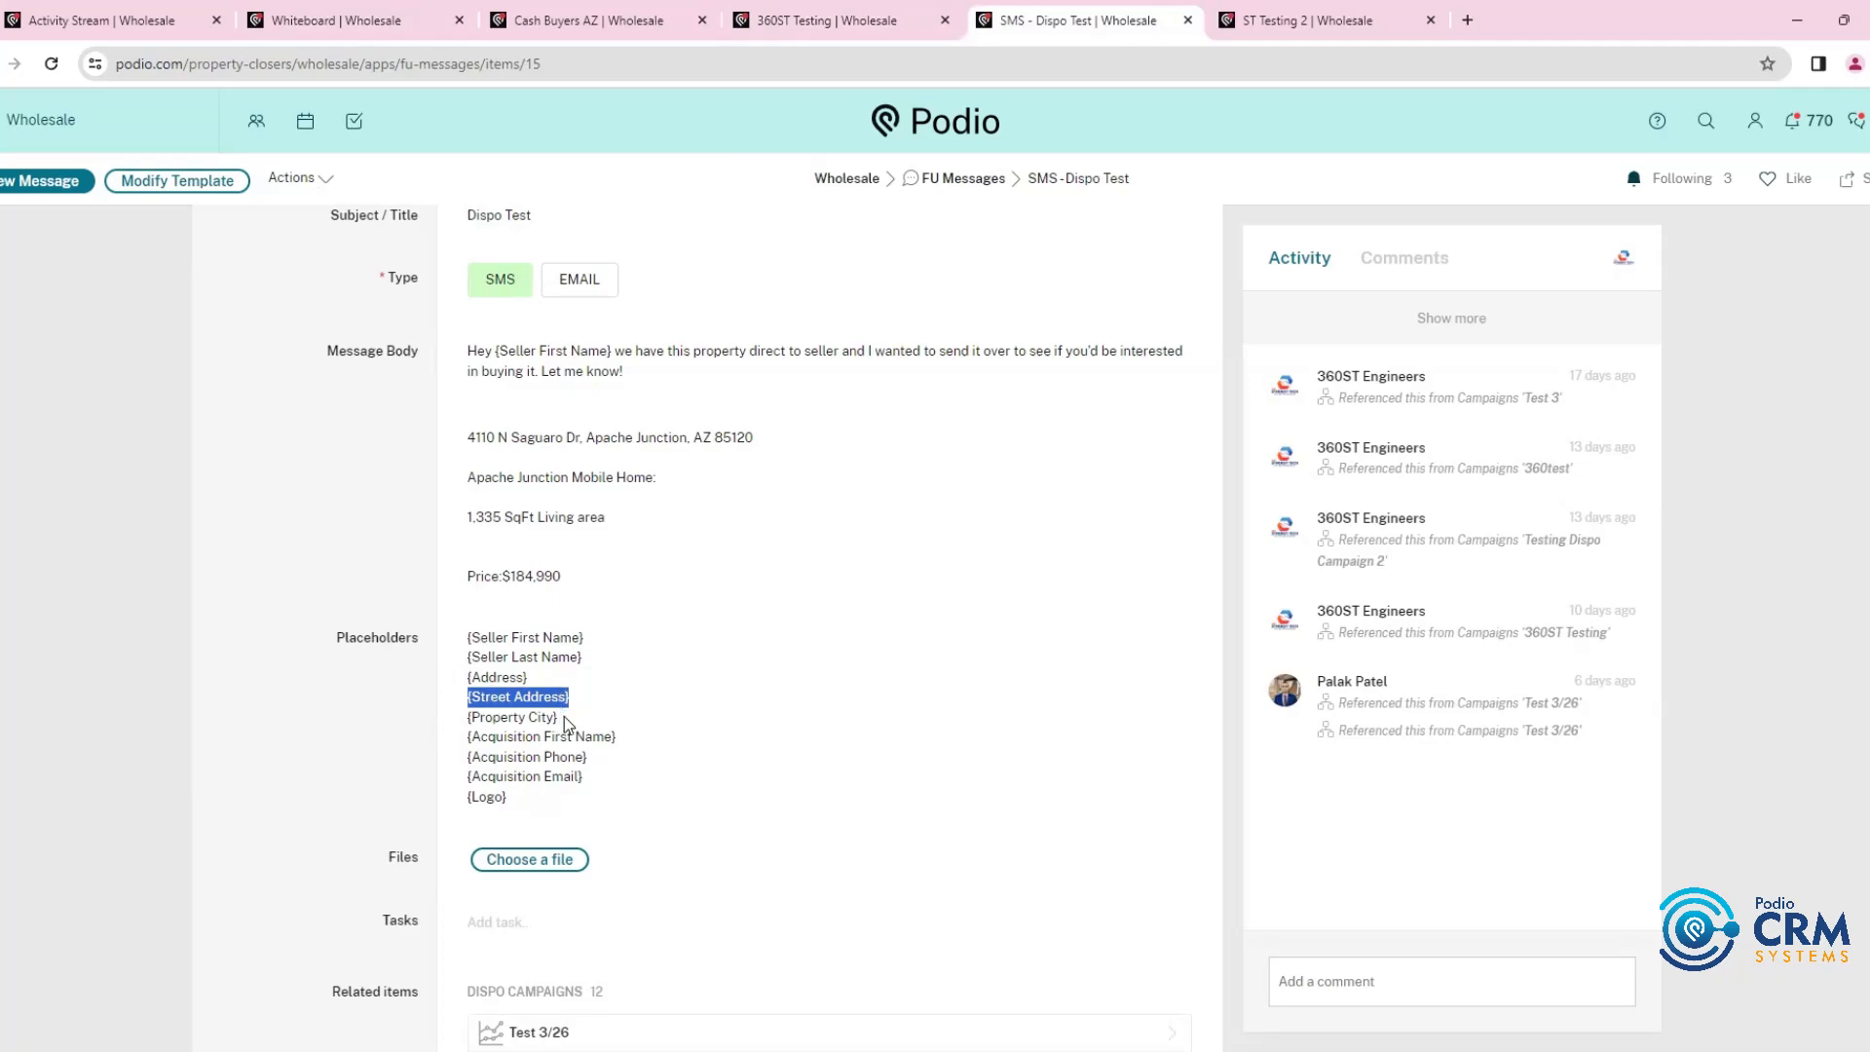
pyautogui.click(616, 701)
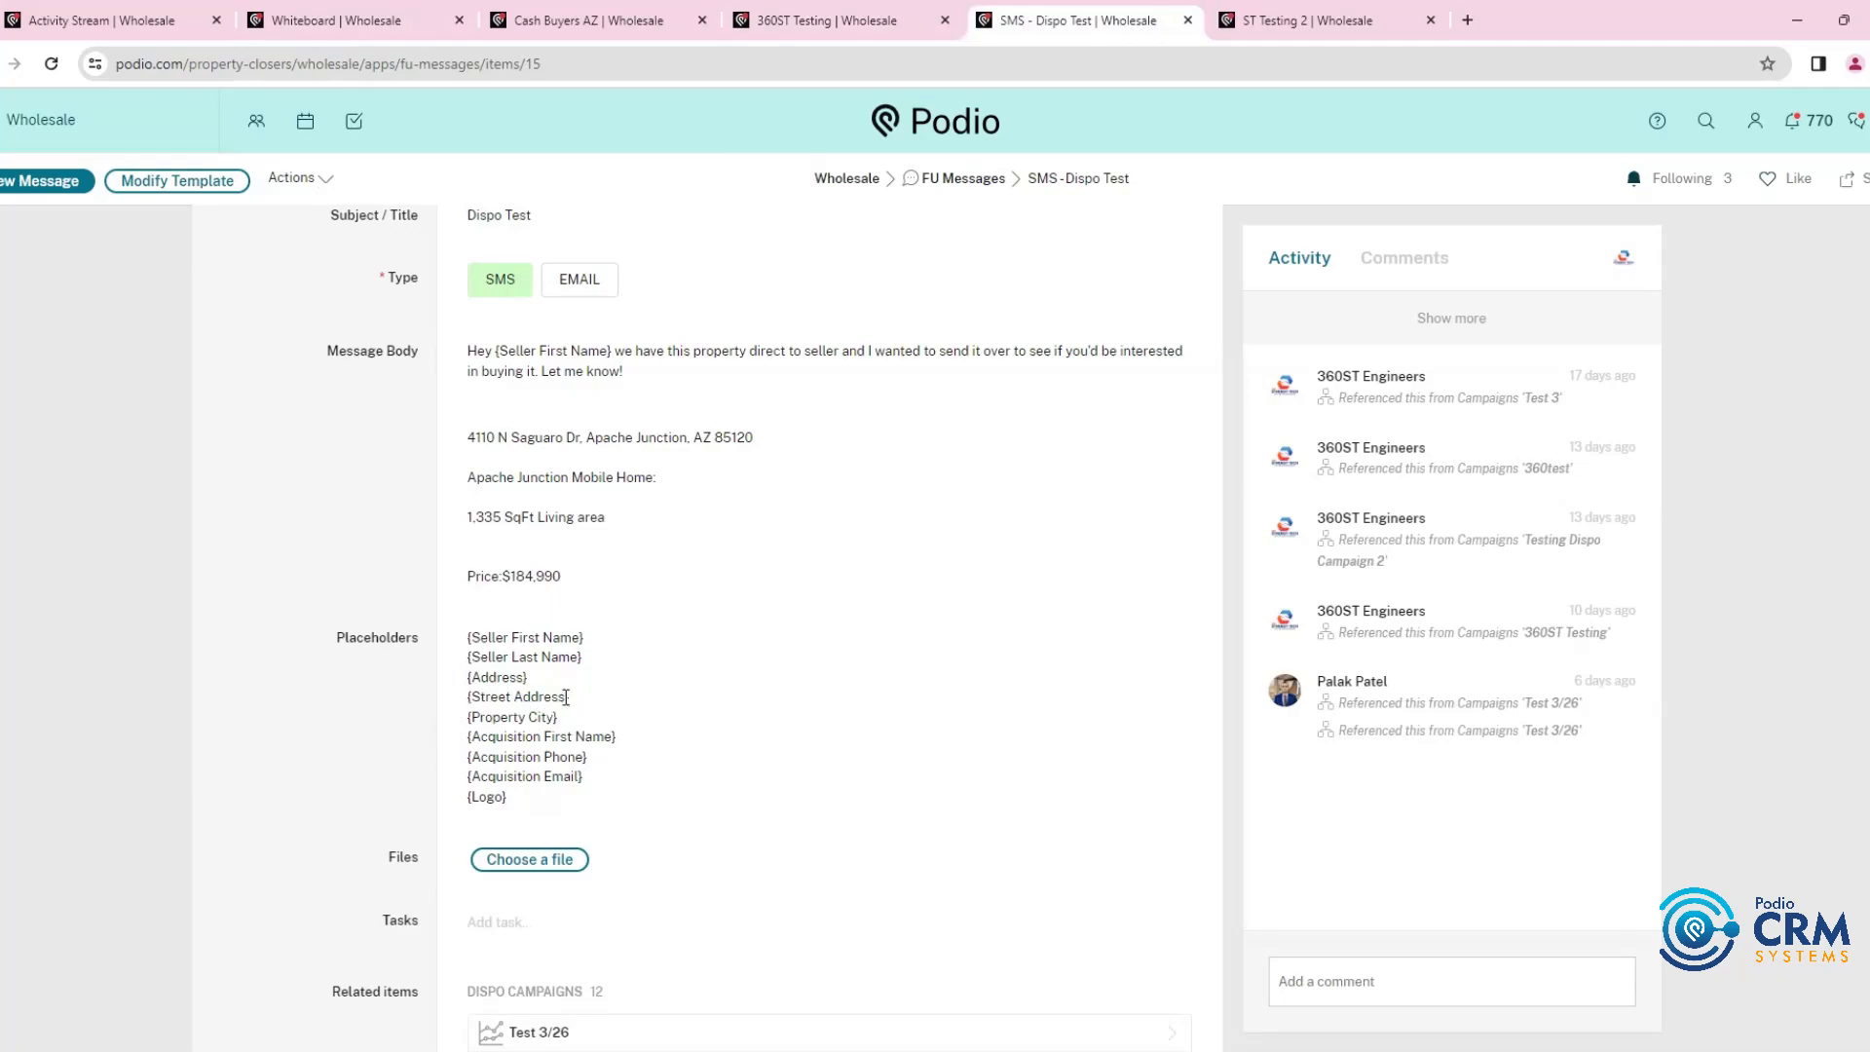
pyautogui.moveTo(566, 698); pyautogui.dragTo(464, 679)
pyautogui.moveTo(577, 726); pyautogui.dragTo(482, 721)
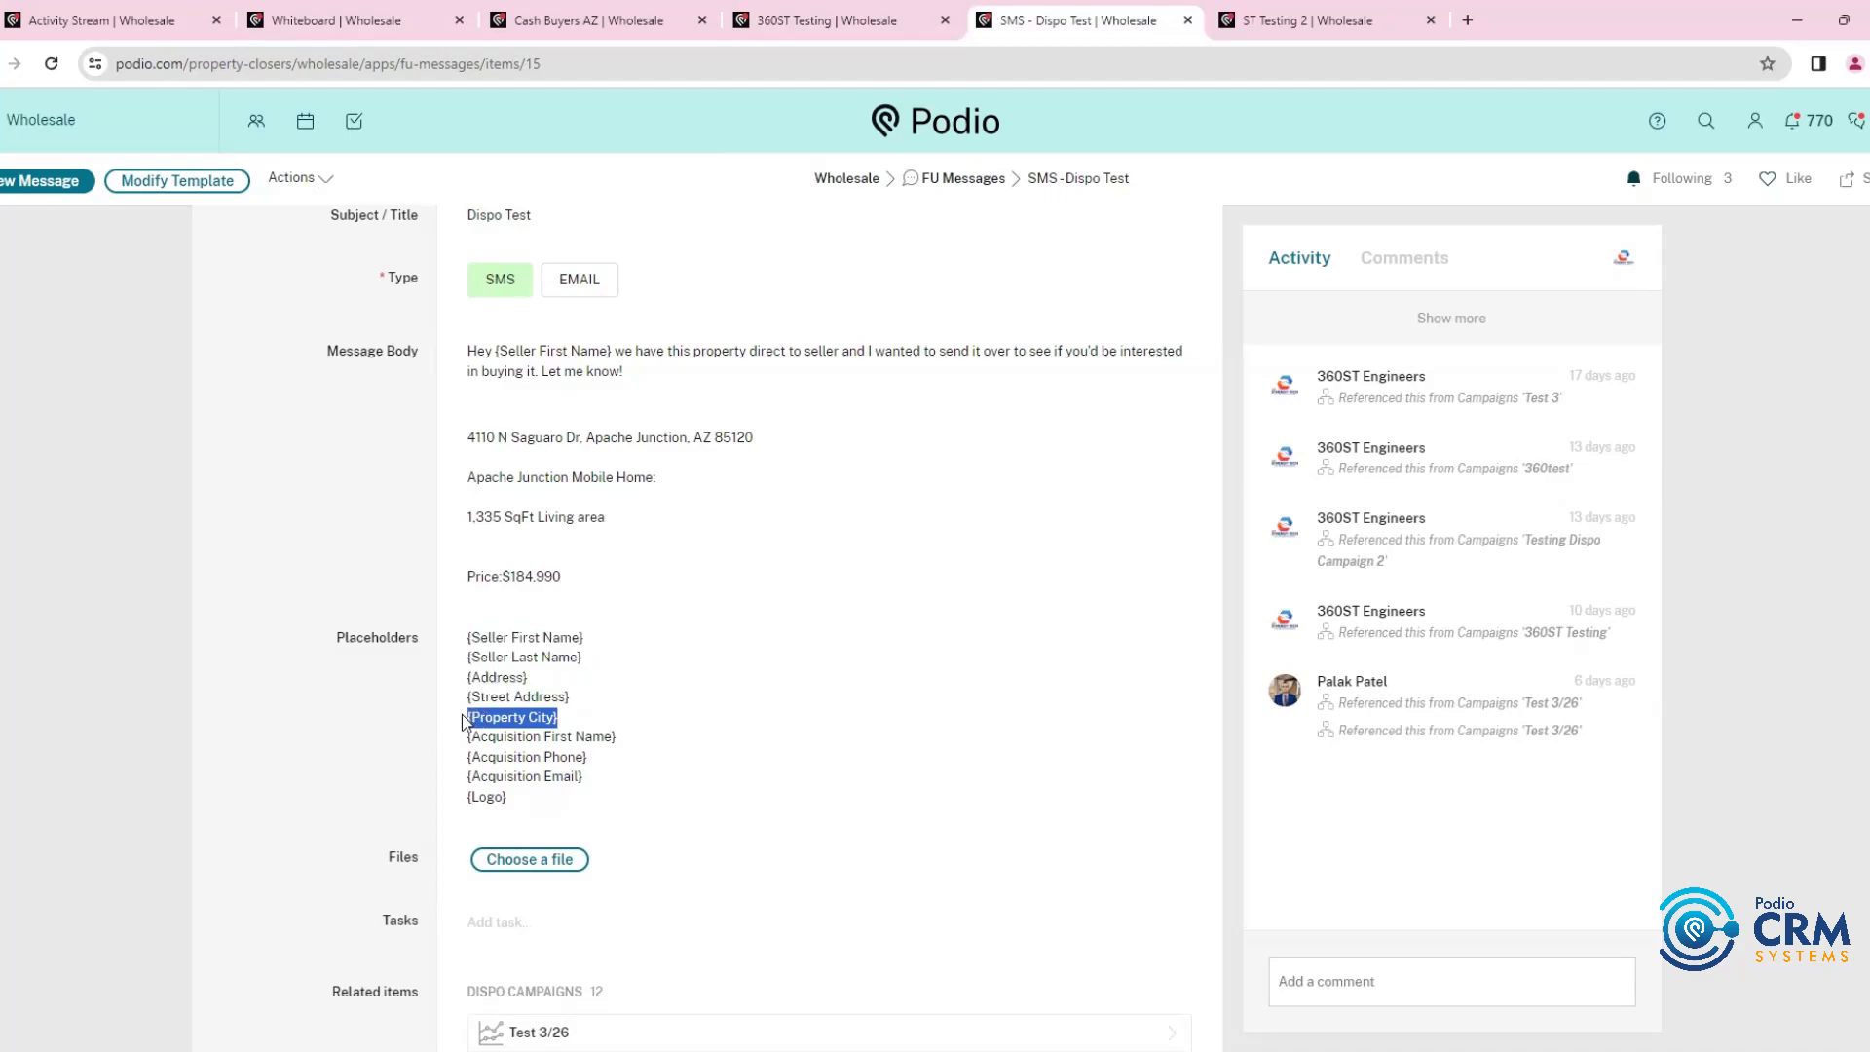